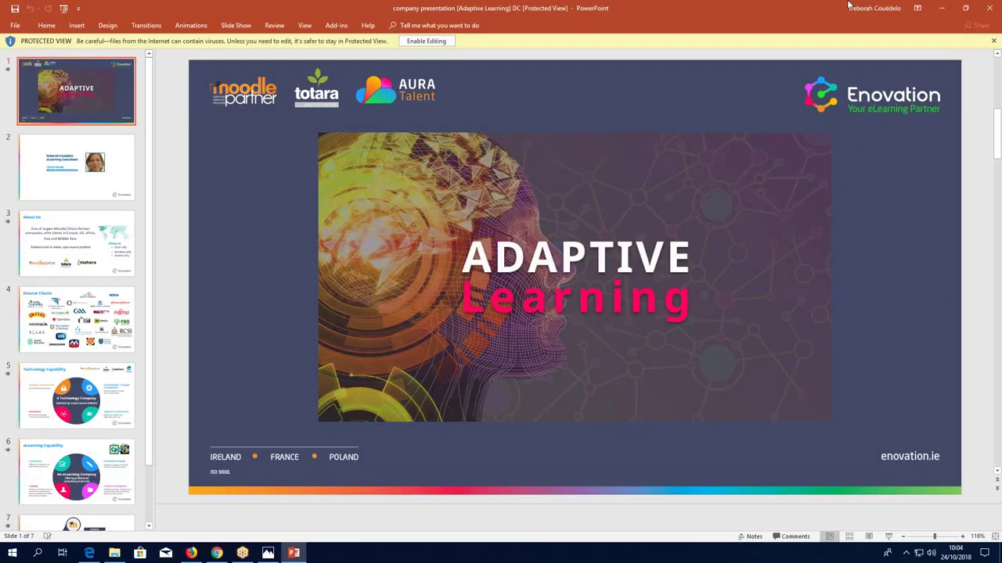
Switch from the presentation to the administrator's Adaptive Learning course in Firefox and review the activities and restrictions in Parts 1 to 3.
{"action": "left_click", "coordinate": [942, 8]}
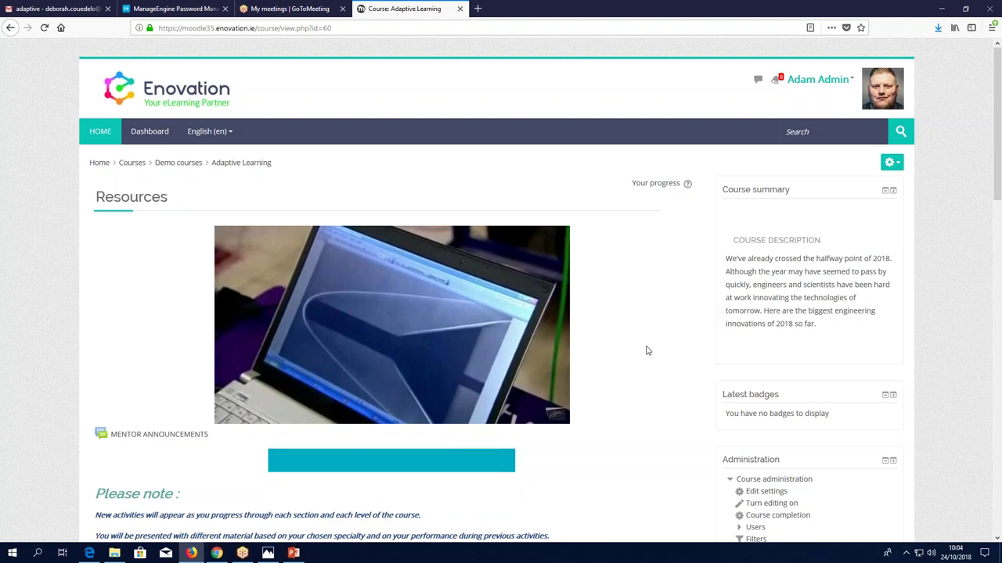
{"action": "scroll", "coordinate": [646, 350], "scroll_direction": "down", "scroll_amount": 2}
{"action": "scroll", "coordinate": [647, 350], "scroll_direction": "down", "scroll_amount": 10}
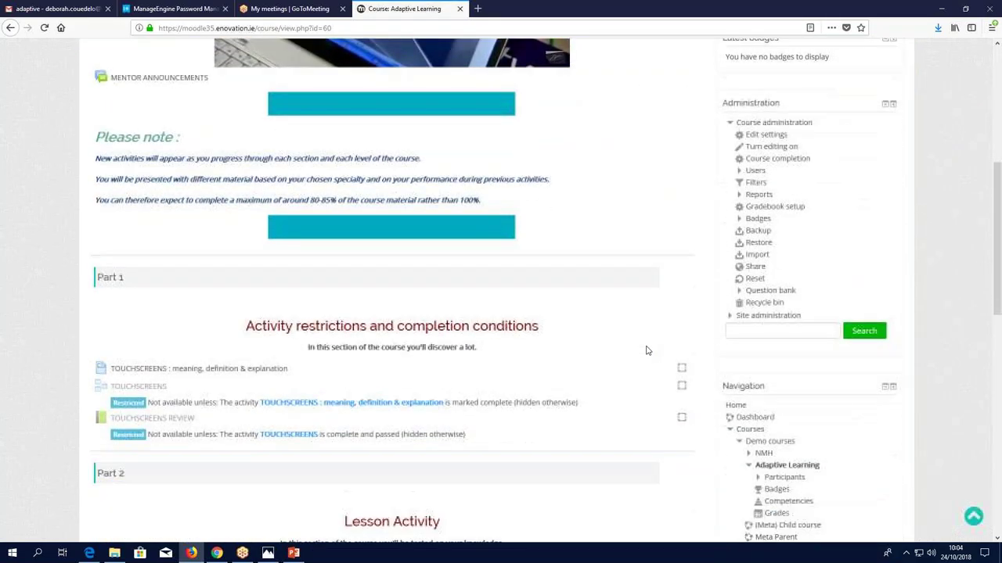
{"action": "scroll", "coordinate": [646, 351], "scroll_direction": "down", "scroll_amount": 5}
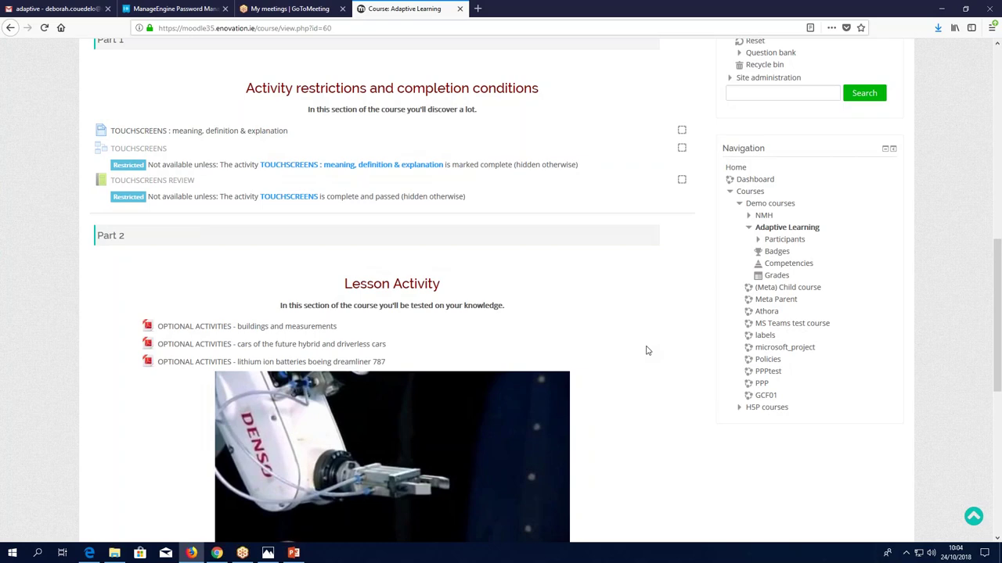
{"action": "scroll", "coordinate": [647, 350], "scroll_direction": "down", "scroll_amount": 5}
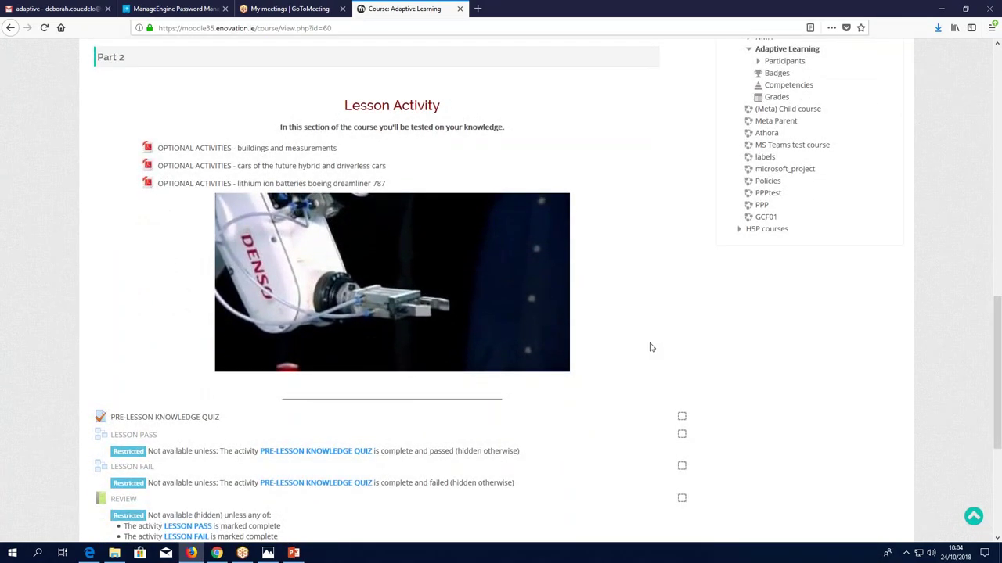
{"action": "scroll", "coordinate": [649, 348], "scroll_direction": "down", "scroll_amount": 2}
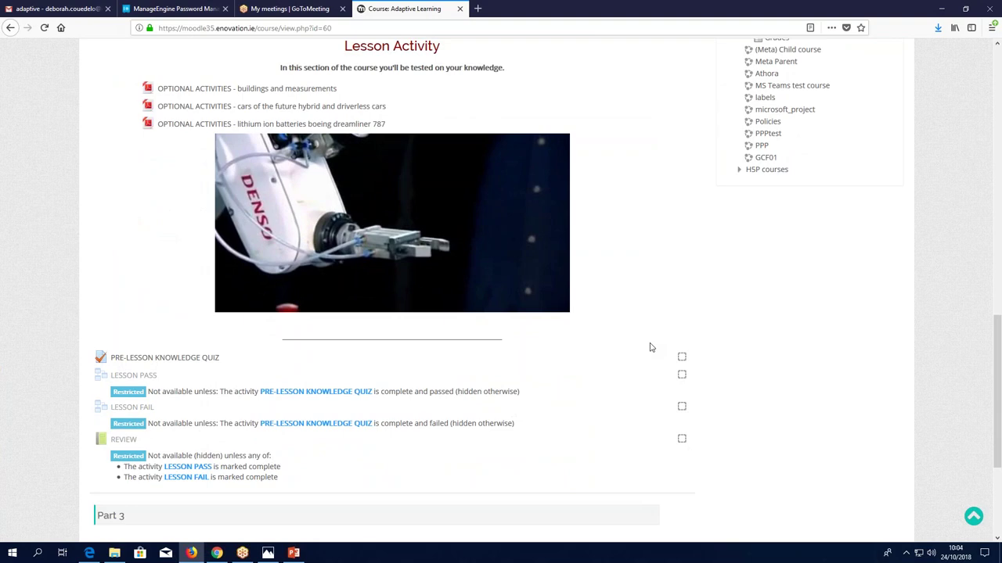
{"action": "scroll", "coordinate": [650, 347], "scroll_direction": "up", "scroll_amount": 2}
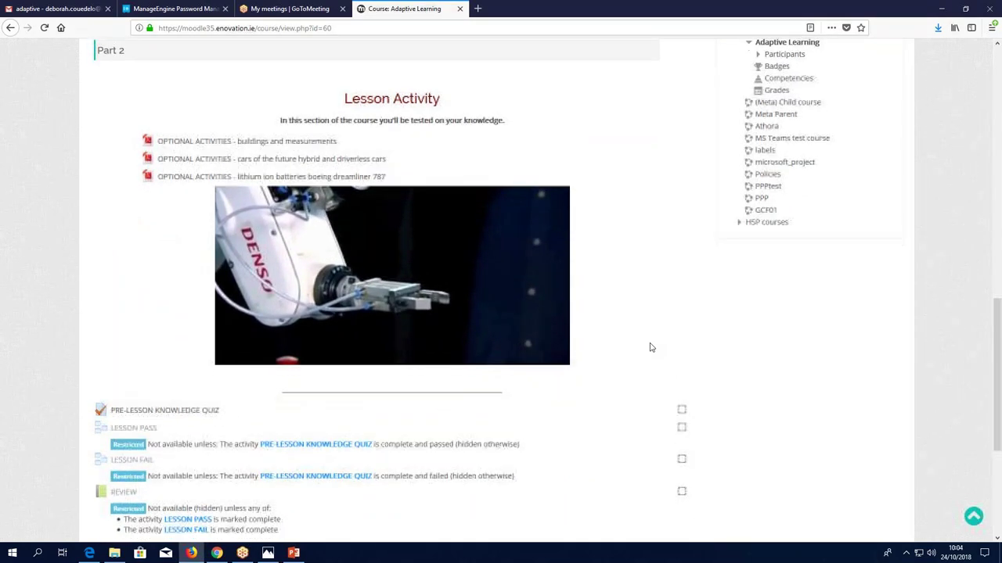
{"action": "scroll", "coordinate": [650, 347], "scroll_direction": "down", "scroll_amount": 7}
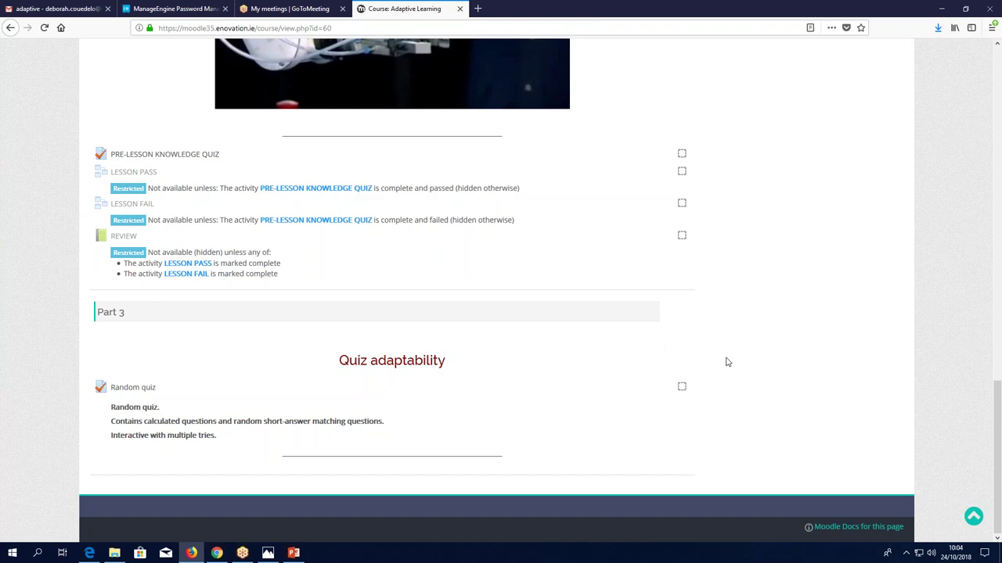
{"action": "scroll", "coordinate": [736, 358], "scroll_direction": "up", "scroll_amount": 3}
{"action": "scroll", "coordinate": [736, 361], "scroll_direction": "up", "scroll_amount": 3}
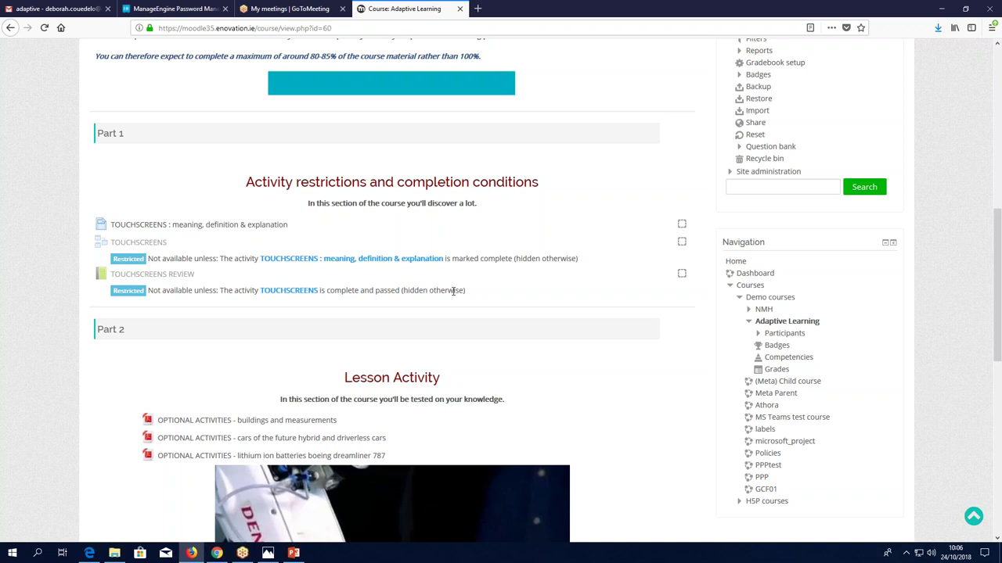
Switch to the learner's view of the course in Chrome and examine which Part 1 activities are offered.
{"action": "left_click", "coordinate": [218, 554]}
{"action": "scroll", "coordinate": [224, 413], "scroll_direction": "up", "scroll_amount": 3}
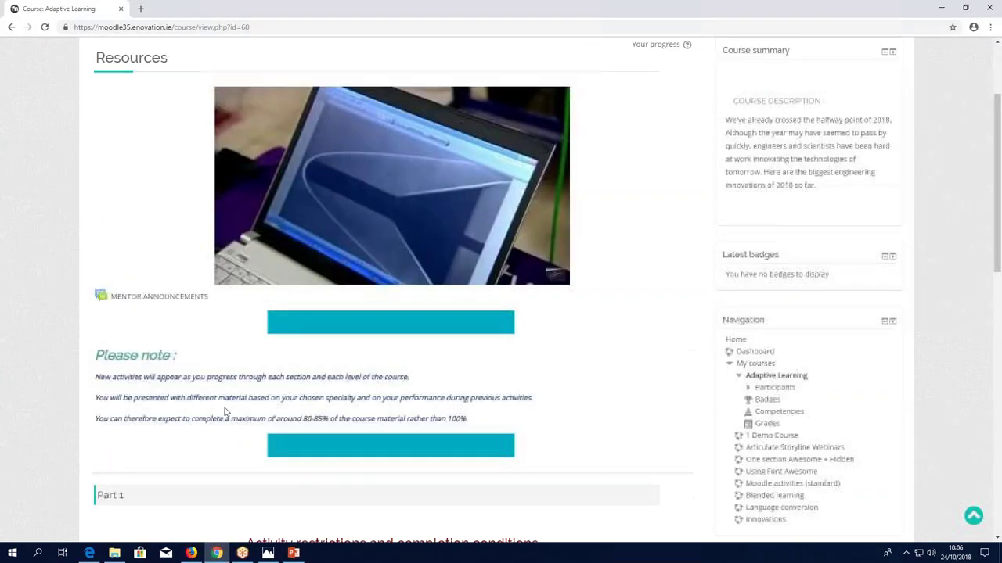
{"action": "scroll", "coordinate": [225, 412], "scroll_direction": "down", "scroll_amount": 2}
{"action": "scroll", "coordinate": [225, 412], "scroll_direction": "down", "scroll_amount": 3}
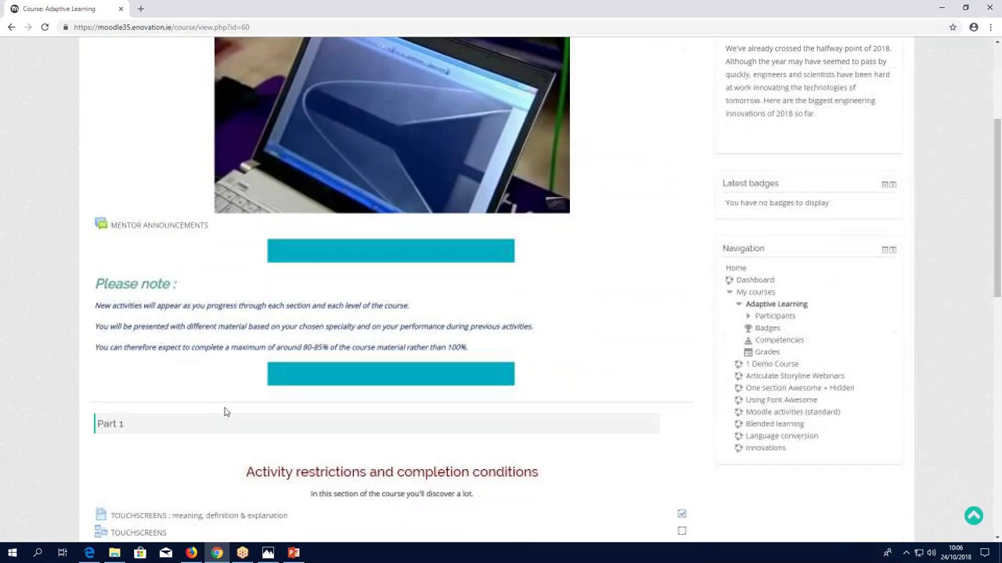
{"action": "scroll", "coordinate": [219, 383], "scroll_direction": "down", "scroll_amount": 1}
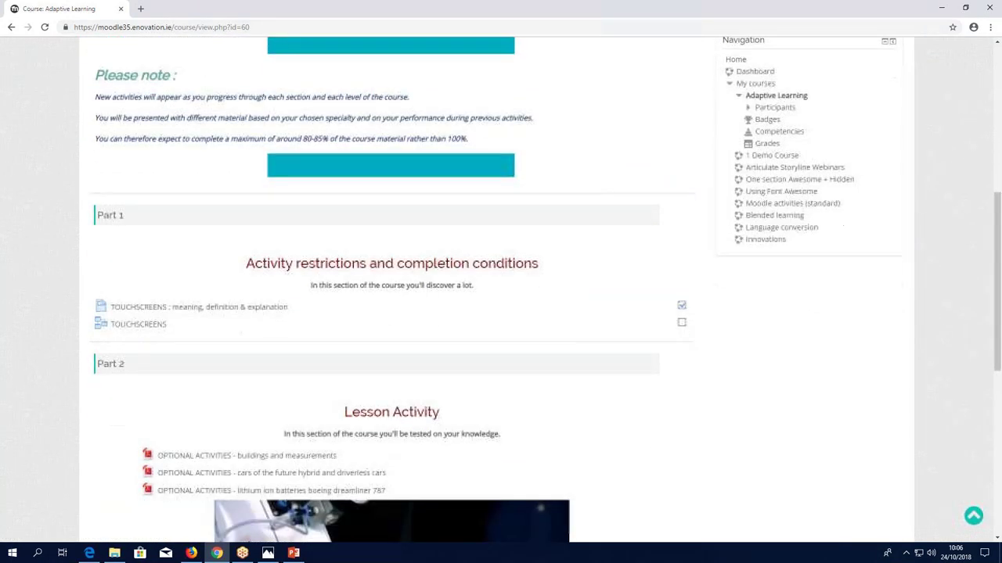
View the Part 1 page "TOUCHSCREENS : meaning, definition & explanation" and return to the course page.
{"action": "left_click", "coordinate": [185, 309]}
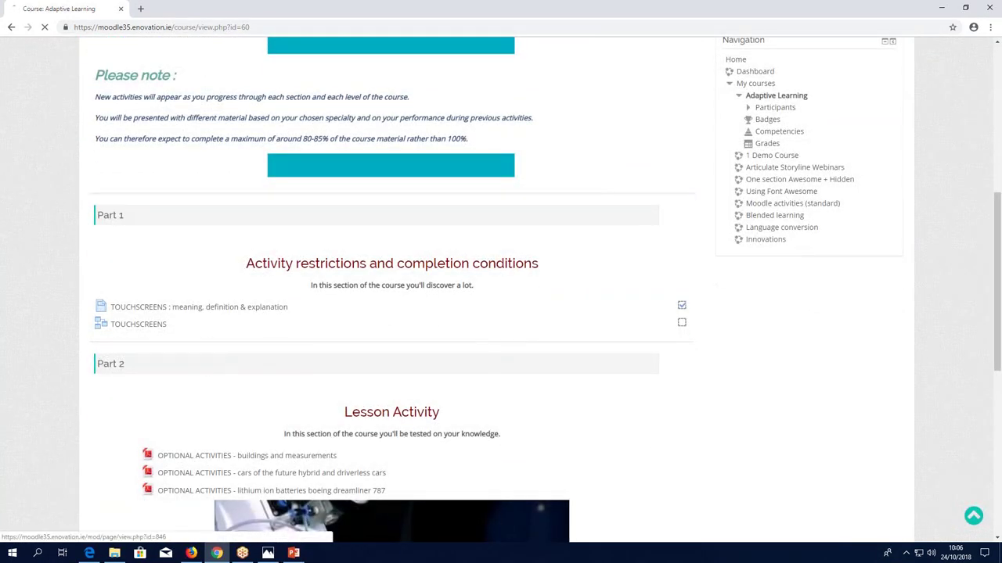
{"action": "scroll", "coordinate": [386, 351], "scroll_direction": "down", "scroll_amount": 1}
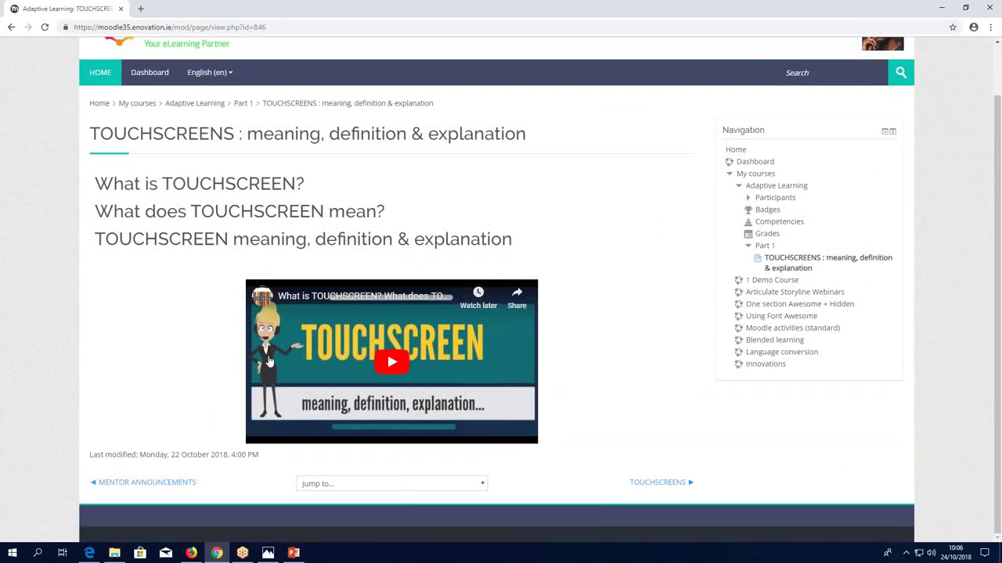
{"action": "left_click", "coordinate": [11, 28]}
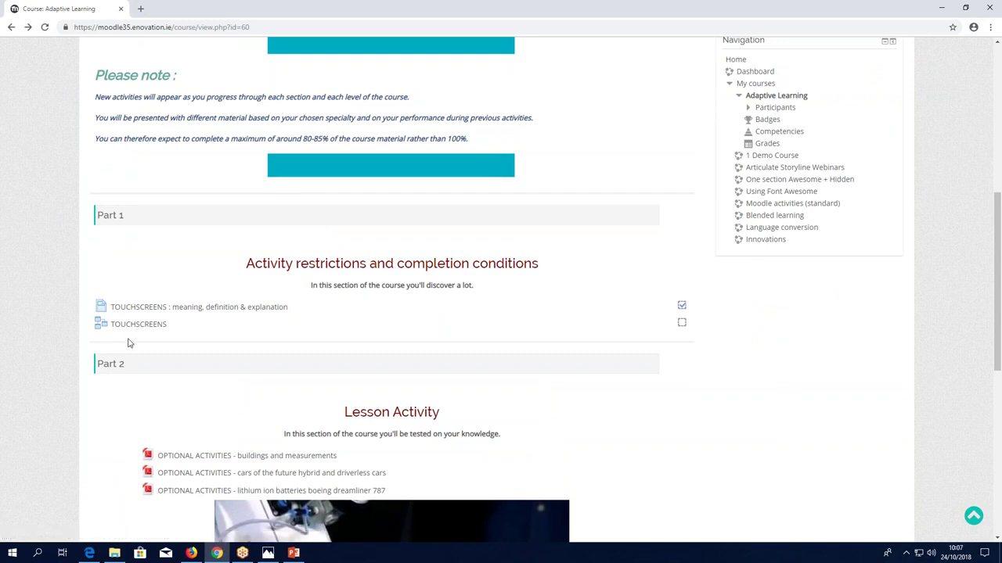
{"action": "scroll", "coordinate": [129, 342], "scroll_direction": "up", "scroll_amount": 5}
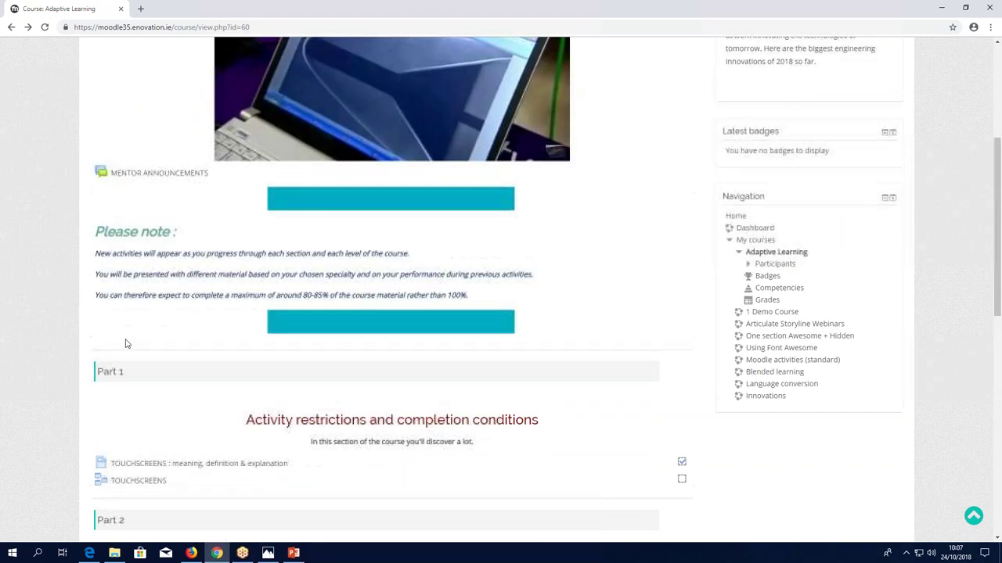
Switch to Edge to examine the other learner's Part 1 activities, and compare them with the learner's view in Chrome.
{"action": "left_click", "coordinate": [90, 554]}
{"action": "scroll", "coordinate": [112, 307], "scroll_direction": "down", "scroll_amount": 6}
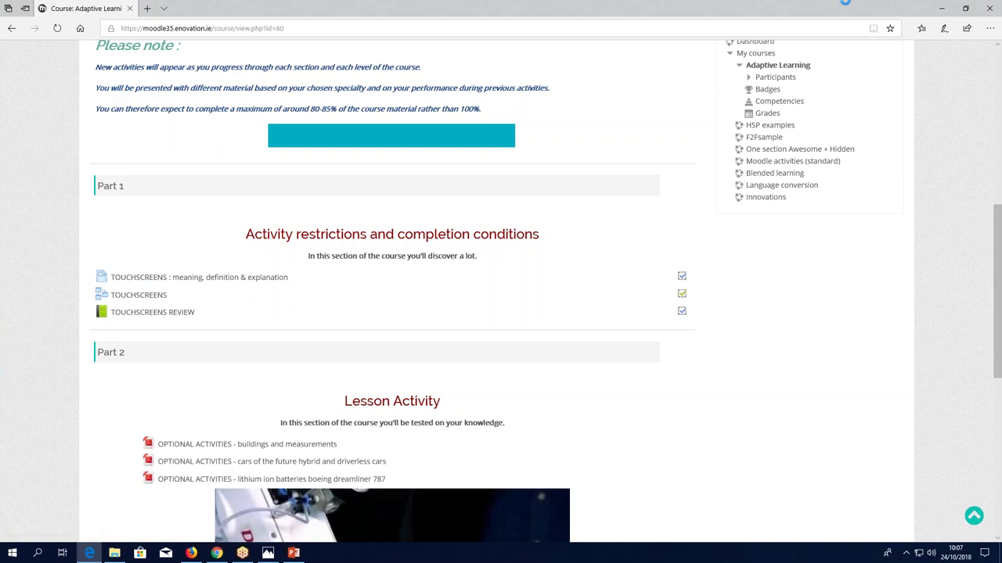
{"action": "left_click", "coordinate": [941, 8]}
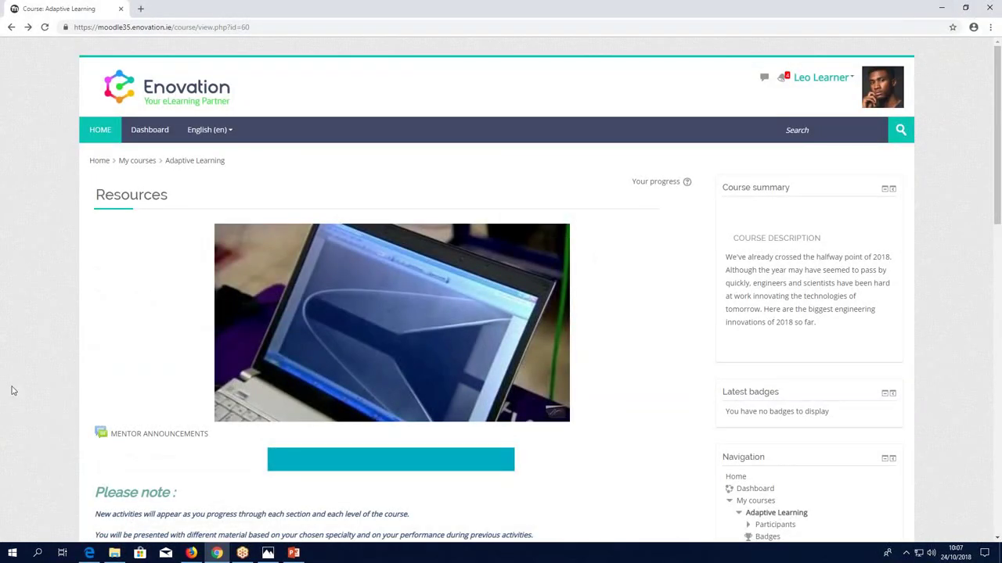
{"action": "scroll", "coordinate": [23, 373], "scroll_direction": "down", "scroll_amount": 5}
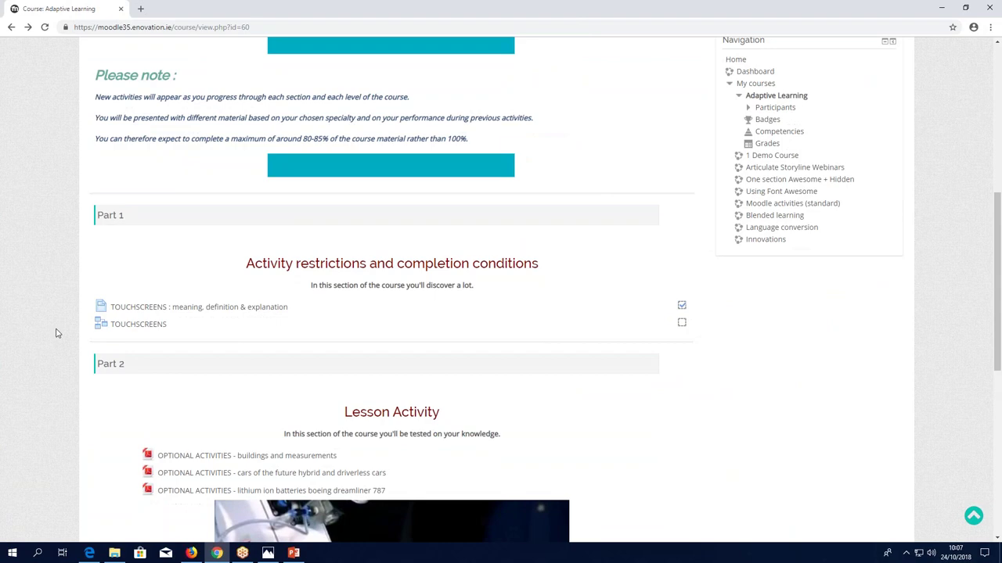
{"action": "scroll", "coordinate": [56, 334], "scroll_direction": "up", "scroll_amount": 1}
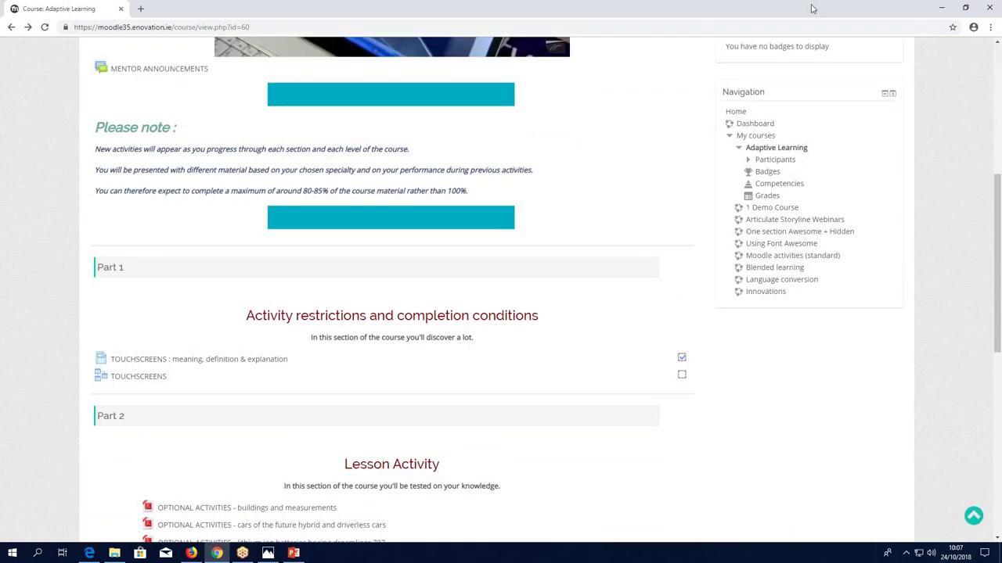
Switch back to the administrator's course in Firefox and open the settings of the Part 1 TOUCHSCREENS lesson for editing.
{"action": "left_click", "coordinate": [943, 7]}
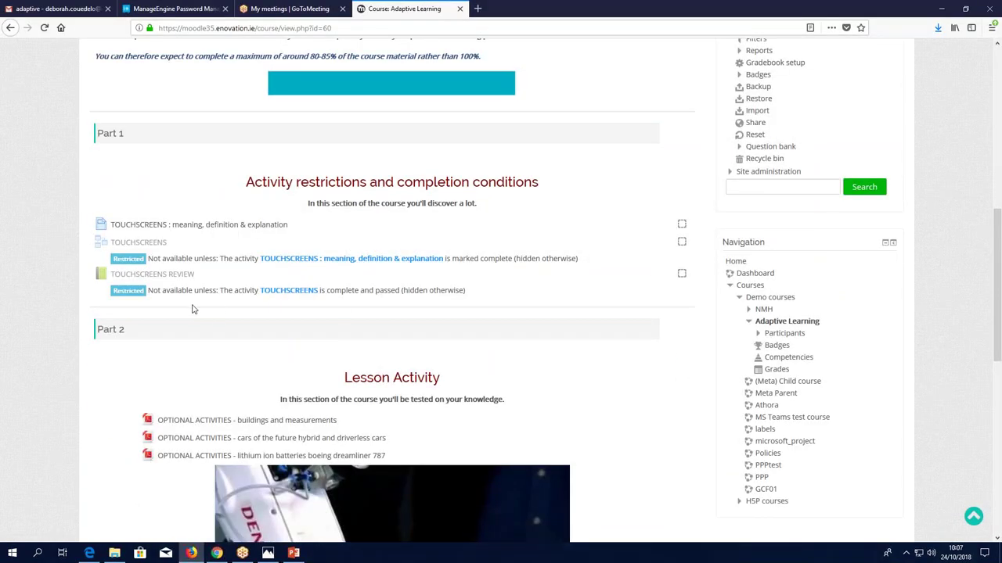
{"action": "left_click", "coordinate": [140, 243]}
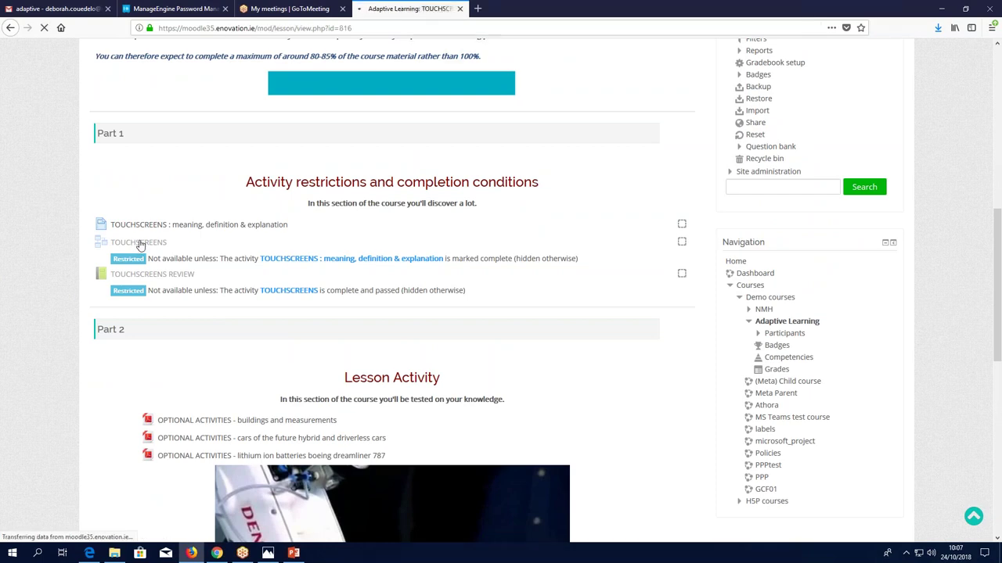
{"action": "scroll", "coordinate": [778, 346], "scroll_direction": "down", "scroll_amount": 5}
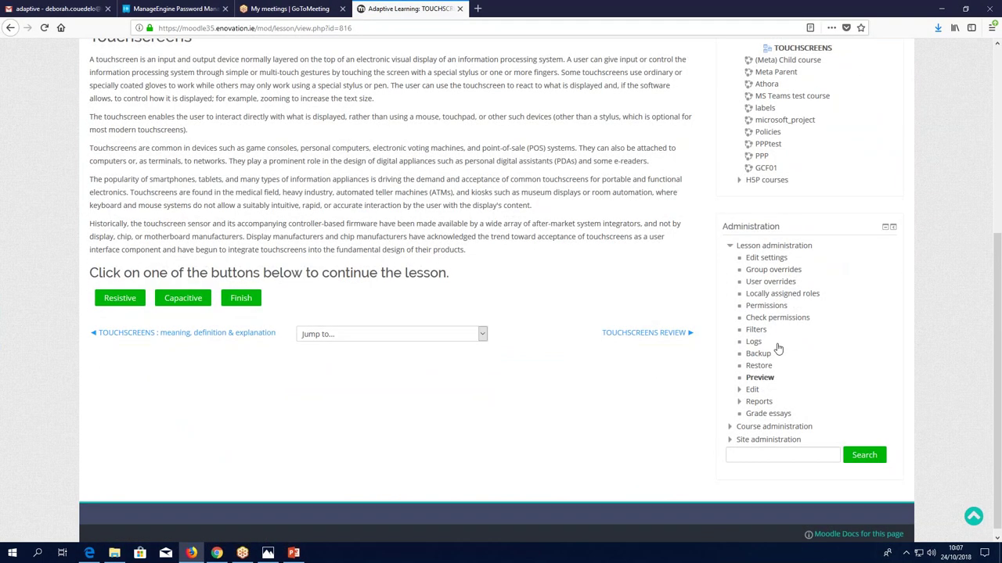
{"action": "left_click", "coordinate": [766, 259]}
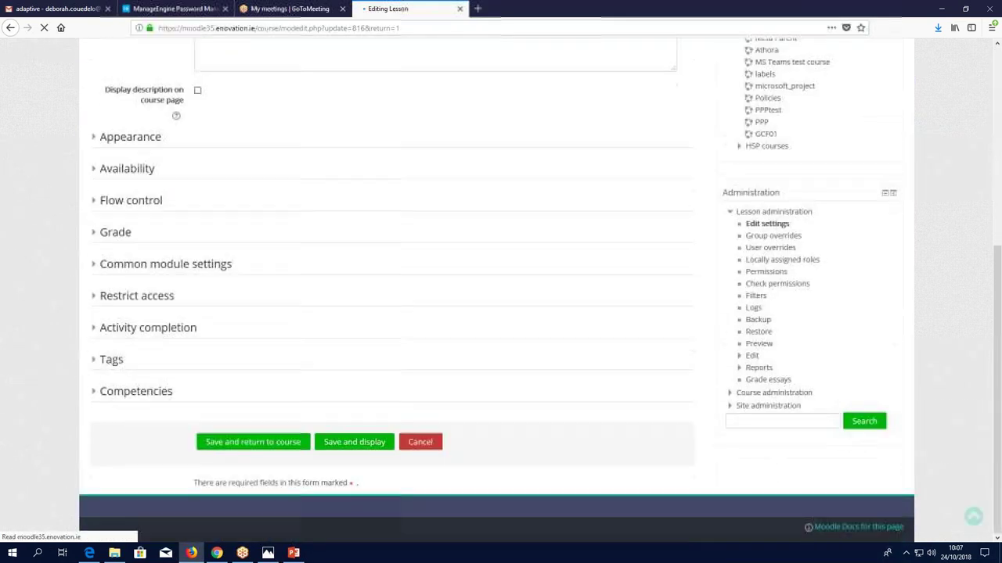
{"action": "scroll", "coordinate": [163, 320], "scroll_direction": "down", "scroll_amount": 3}
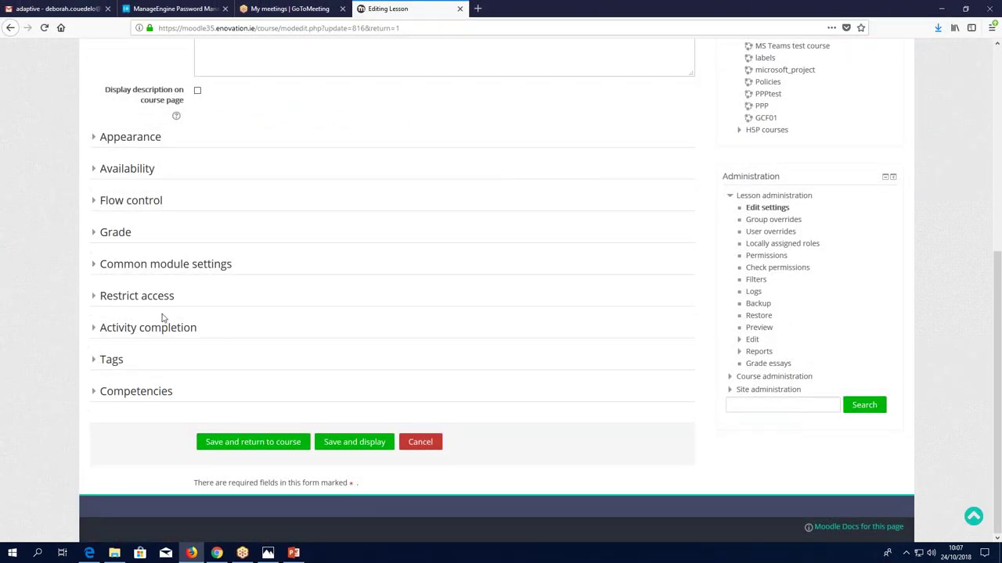
Inspect the lesson's Restrict access settings, including the required state options of its activity completion condition.
{"action": "left_click", "coordinate": [131, 302]}
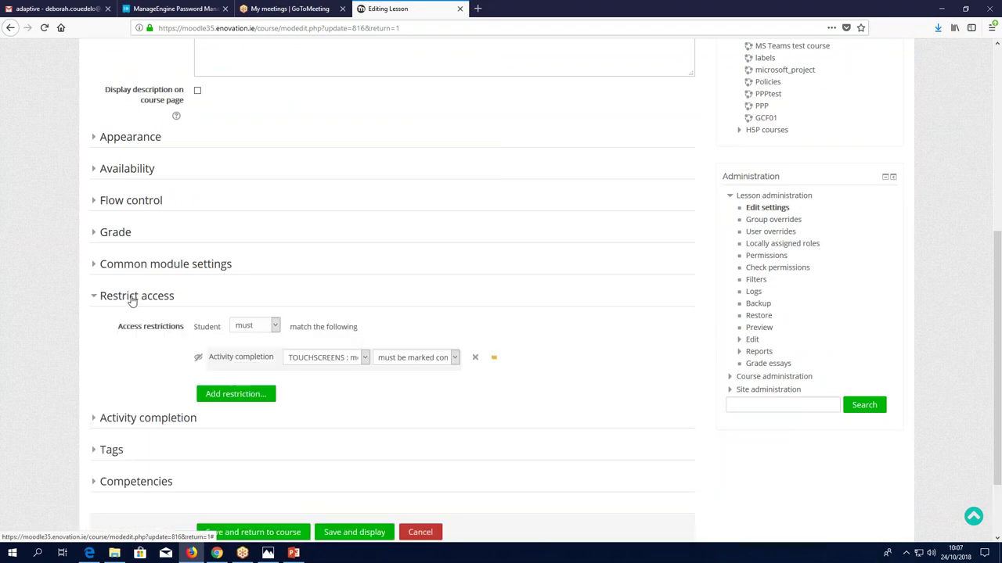
{"action": "left_click", "coordinate": [420, 359]}
{"action": "left_click", "coordinate": [421, 359]}
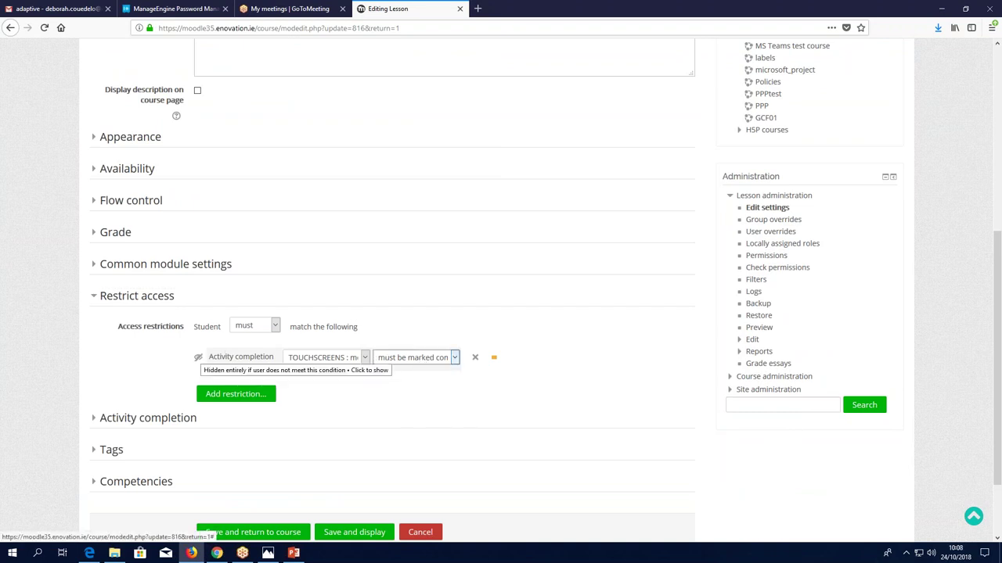
Display the lesson's Activity completion settings and unlock the completion options to examine them.
{"action": "left_click", "coordinate": [109, 420]}
{"action": "scroll", "coordinate": [109, 421], "scroll_direction": "down", "scroll_amount": 4}
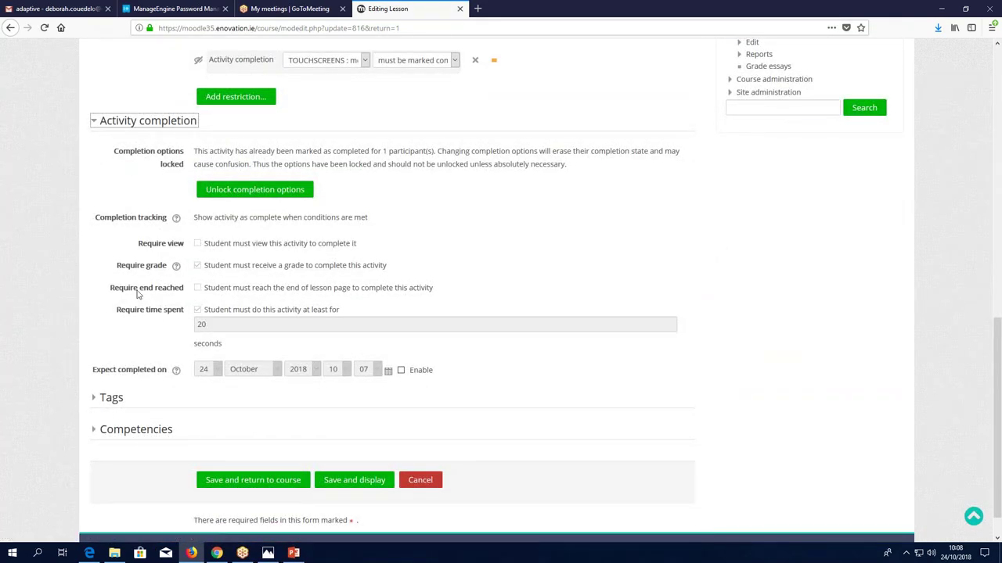
{"action": "left_click", "coordinate": [264, 191]}
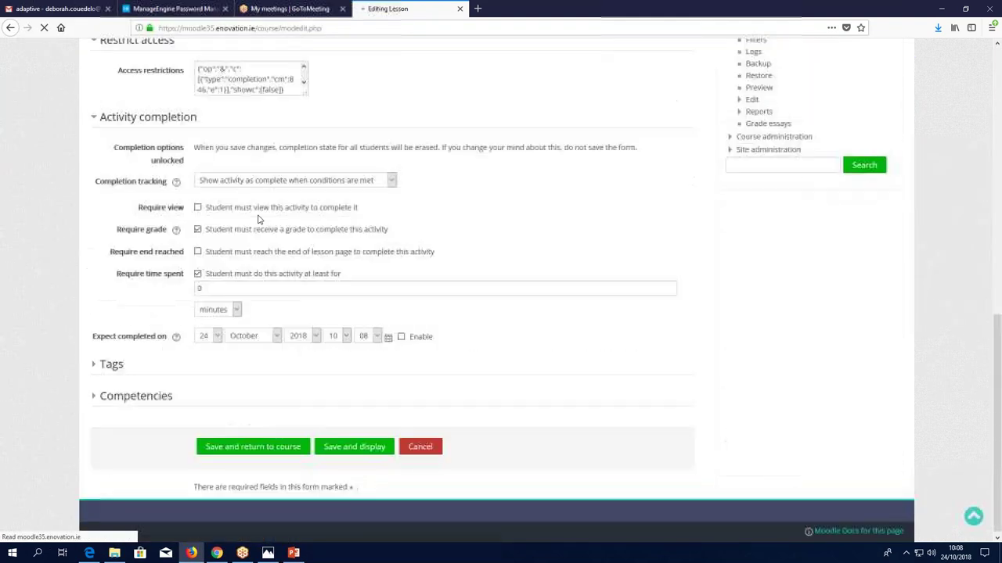
{"action": "scroll", "coordinate": [258, 219], "scroll_direction": "down", "scroll_amount": 6}
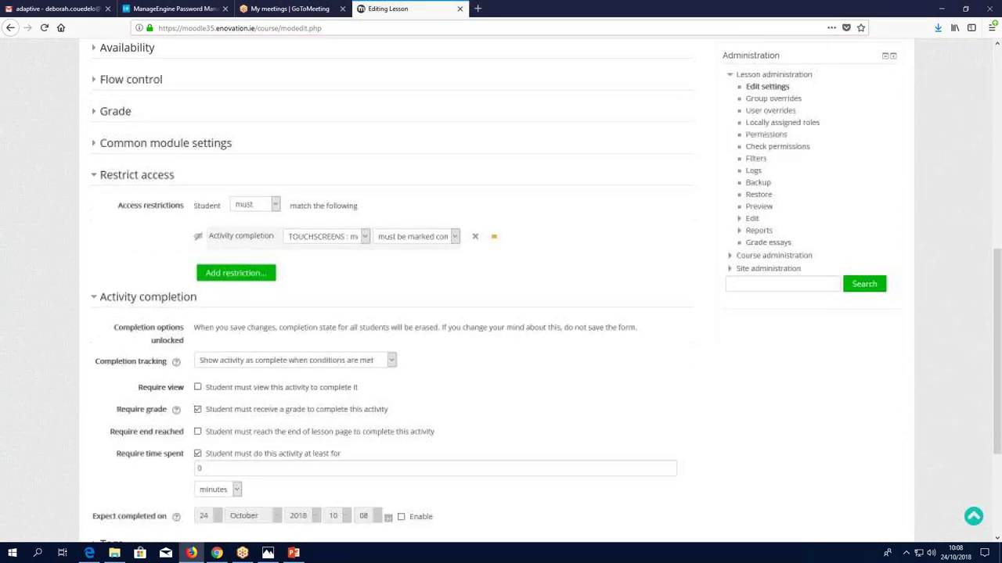
{"action": "scroll", "coordinate": [268, 218], "scroll_direction": "down", "scroll_amount": 2}
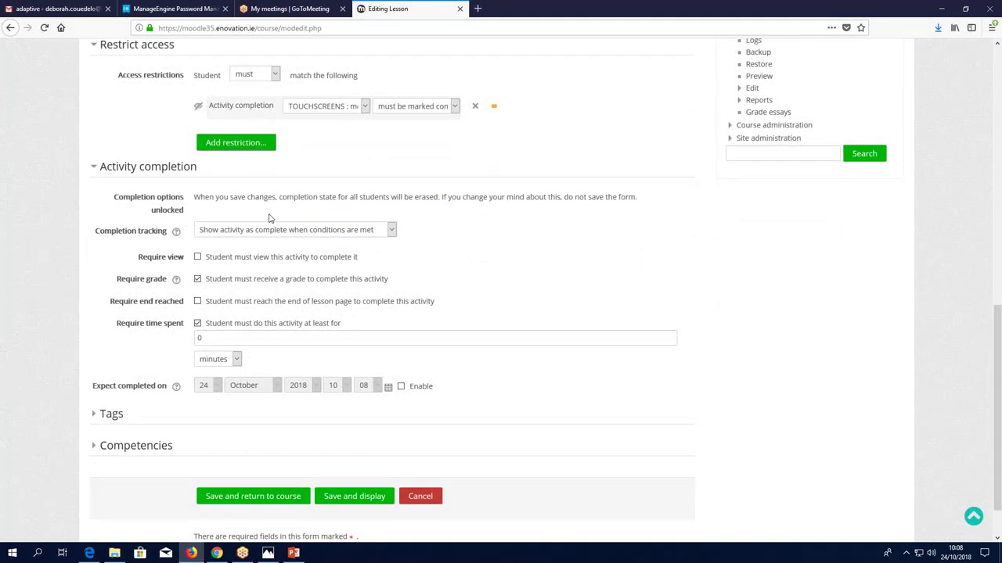
Review the completion tracking choices, keeping "Show activity as complete when conditions are met", and view the time units for required time spent.
{"action": "left_click", "coordinate": [374, 232]}
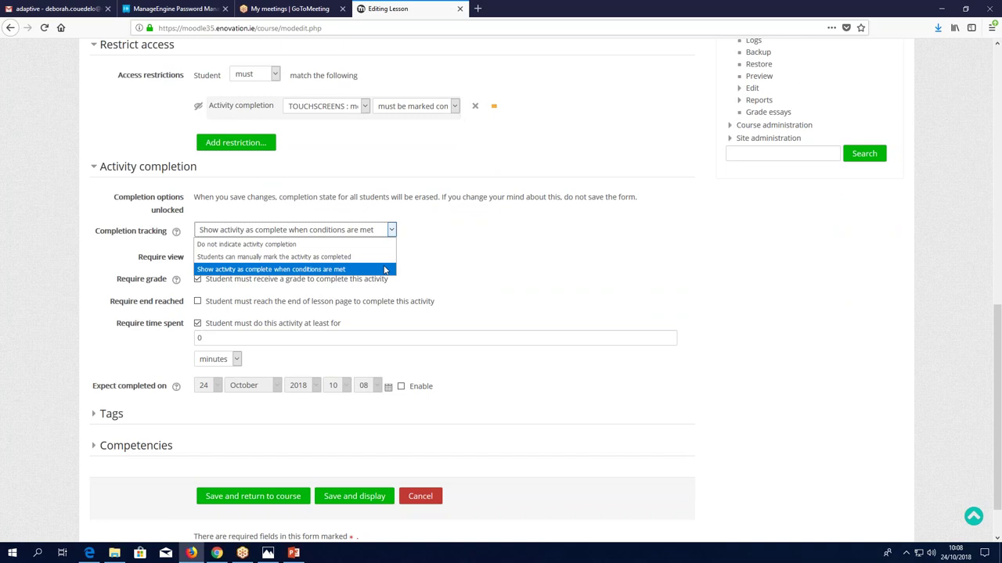
{"action": "left_click", "coordinate": [382, 270]}
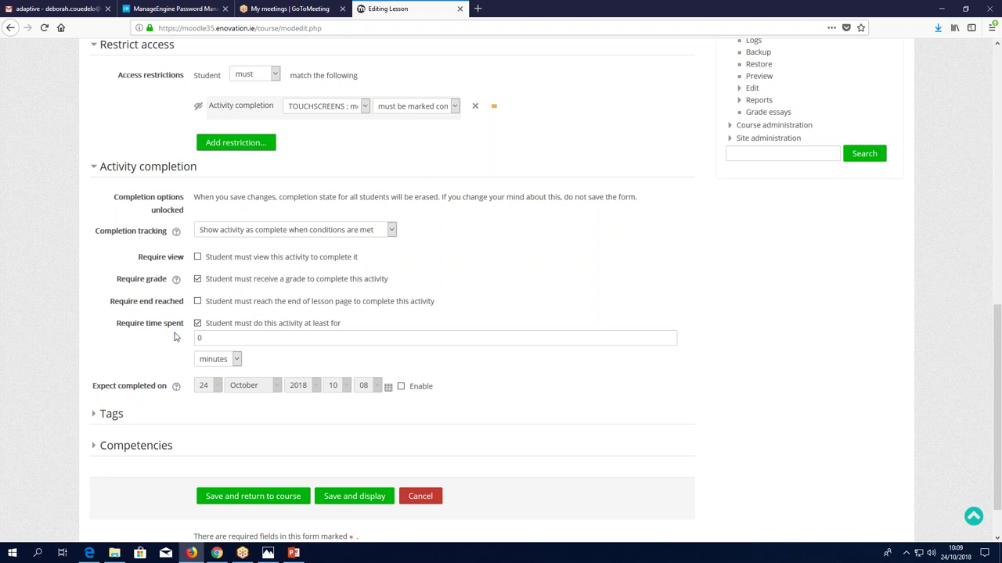
{"action": "left_click", "coordinate": [221, 360]}
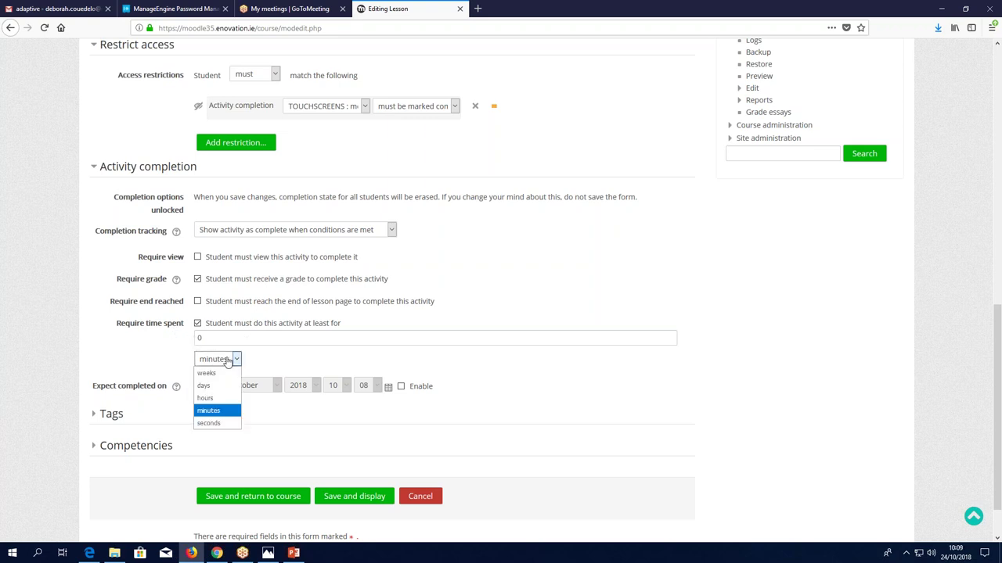
{"action": "left_click", "coordinate": [163, 357]}
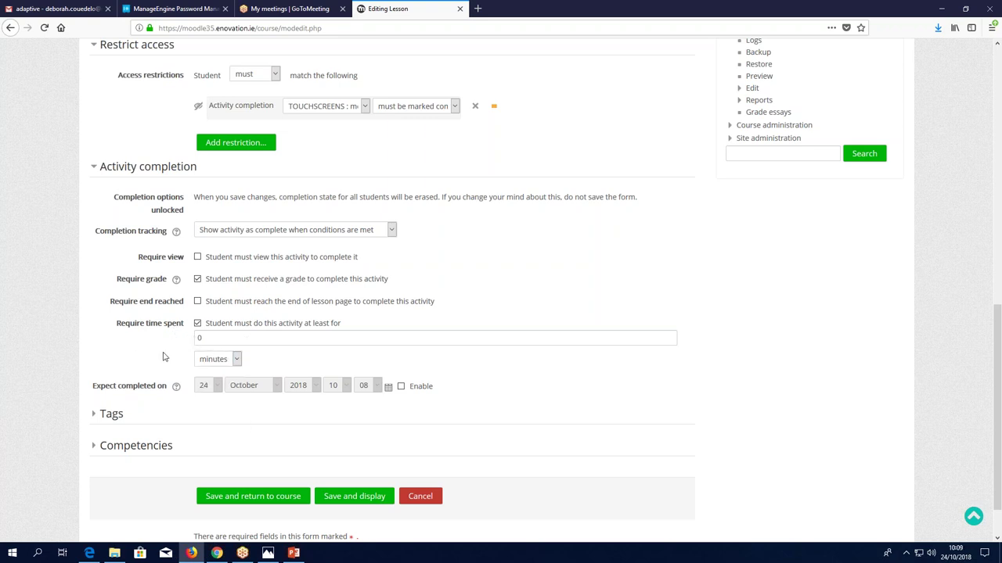
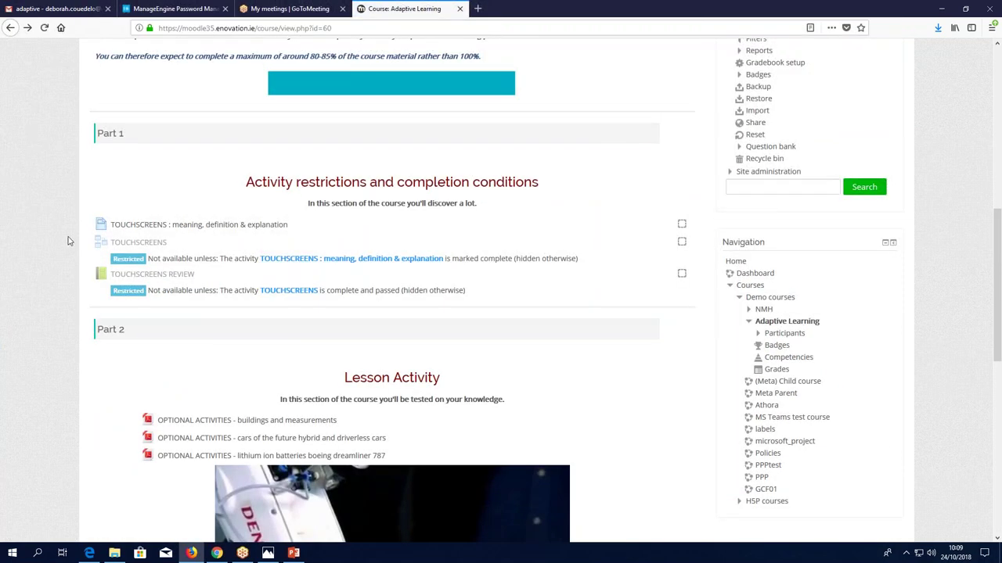
Examine the access restrictions on the Part 2 quiz, lesson and review activities, including the REVIEW activity's "any of" condition.
{"action": "scroll", "coordinate": [68, 241], "scroll_direction": "down", "scroll_amount": 5}
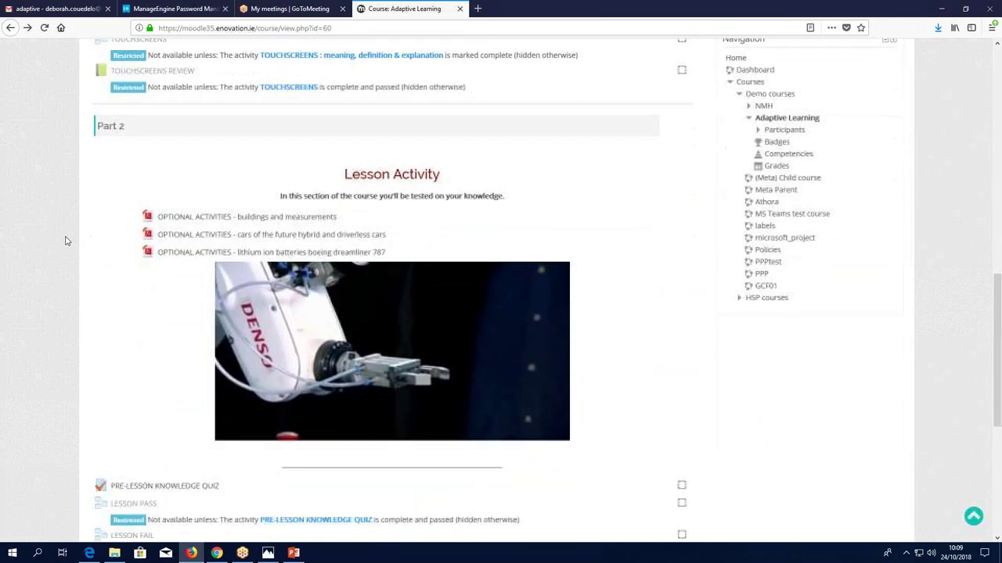
{"action": "scroll", "coordinate": [66, 241], "scroll_direction": "down", "scroll_amount": 1}
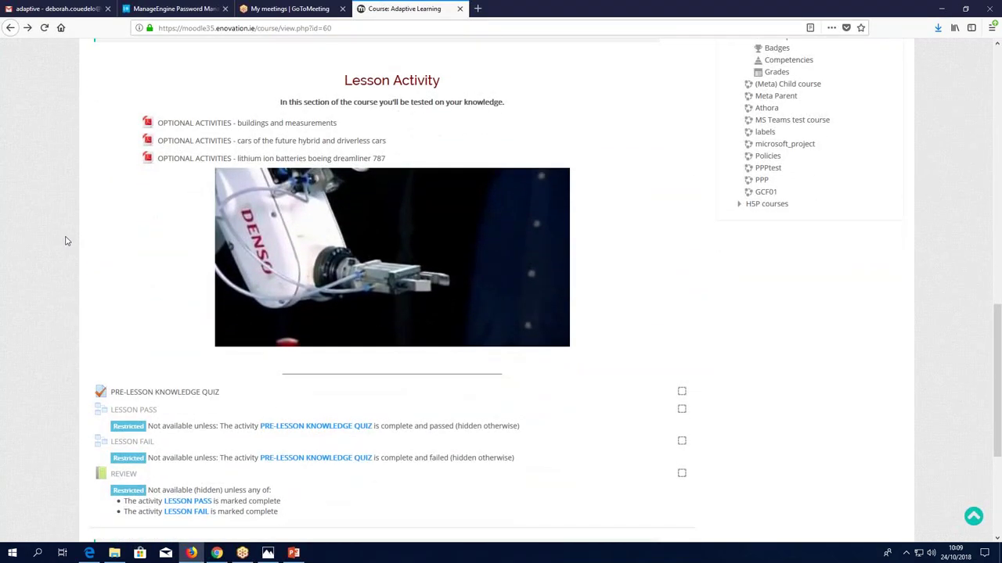
{"action": "scroll", "coordinate": [67, 241], "scroll_direction": "down", "scroll_amount": 1}
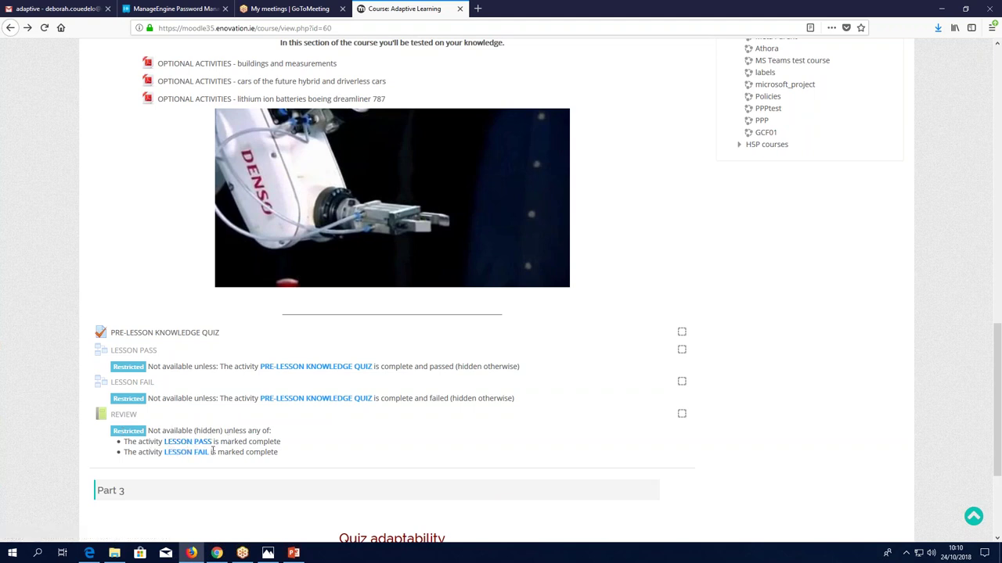
{"action": "double_click", "coordinate": [251, 431]}
{"action": "left_click", "coordinate": [226, 431]}
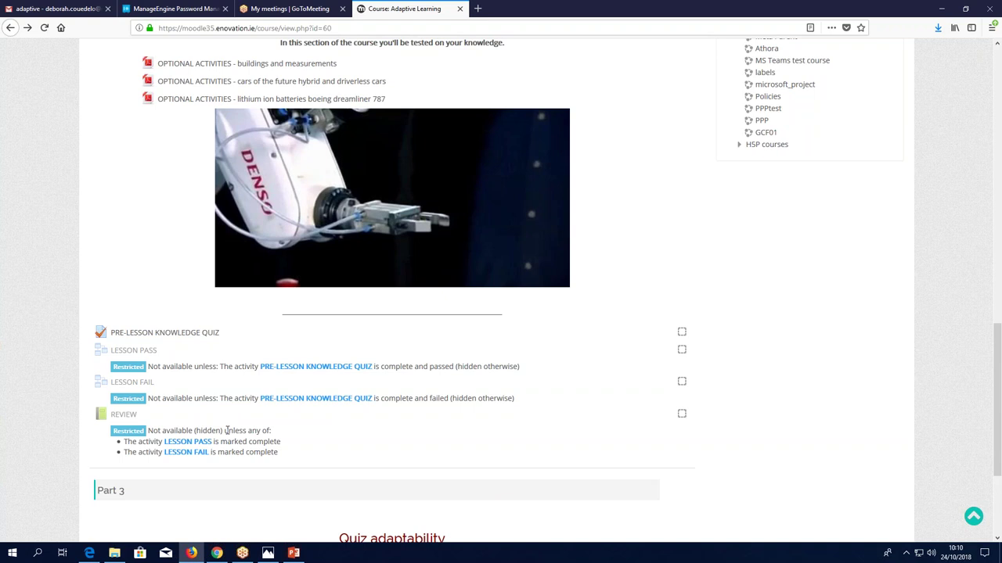
Open the LESSON FAIL lesson from Part 2 and display its pages and jumps in the collapsed editing view.
{"action": "left_click", "coordinate": [119, 384]}
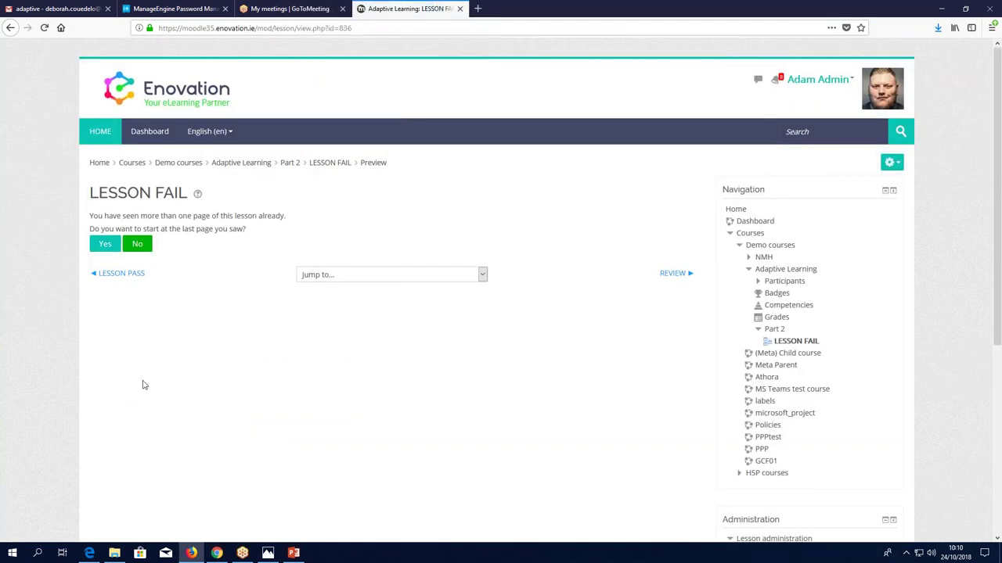
{"action": "scroll", "coordinate": [280, 366], "scroll_direction": "down", "scroll_amount": 1}
{"action": "scroll", "coordinate": [280, 367], "scroll_direction": "down", "scroll_amount": 3}
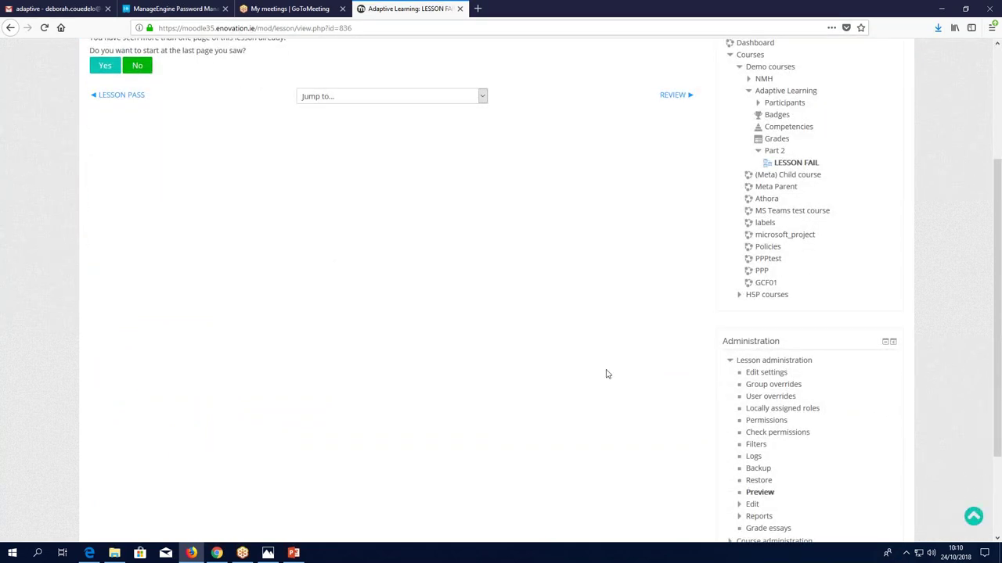
{"action": "scroll", "coordinate": [606, 373], "scroll_direction": "down", "scroll_amount": 2}
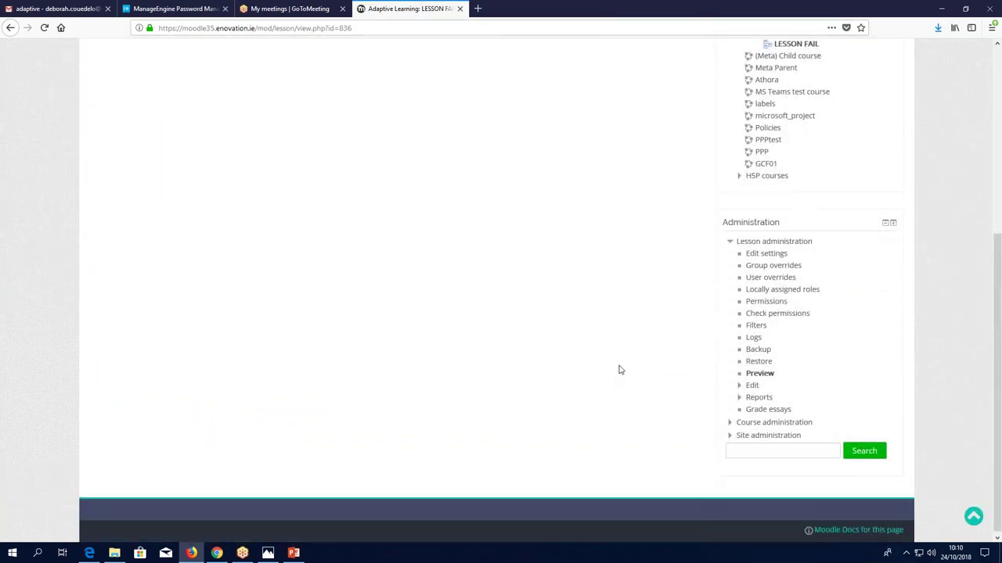
{"action": "left_click", "coordinate": [749, 385]}
{"action": "left_click", "coordinate": [779, 400]}
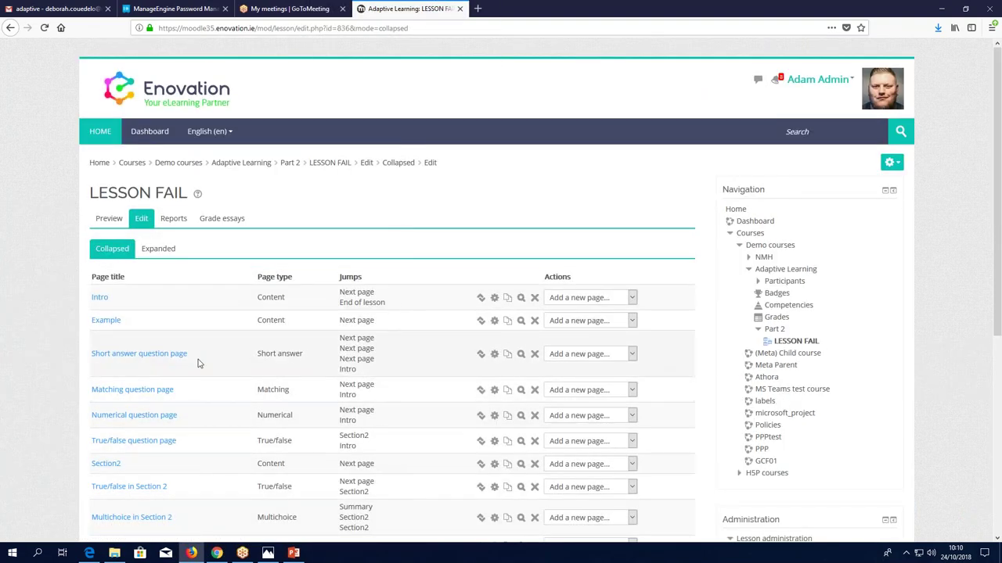
{"action": "scroll", "coordinate": [53, 335], "scroll_direction": "down", "scroll_amount": 3}
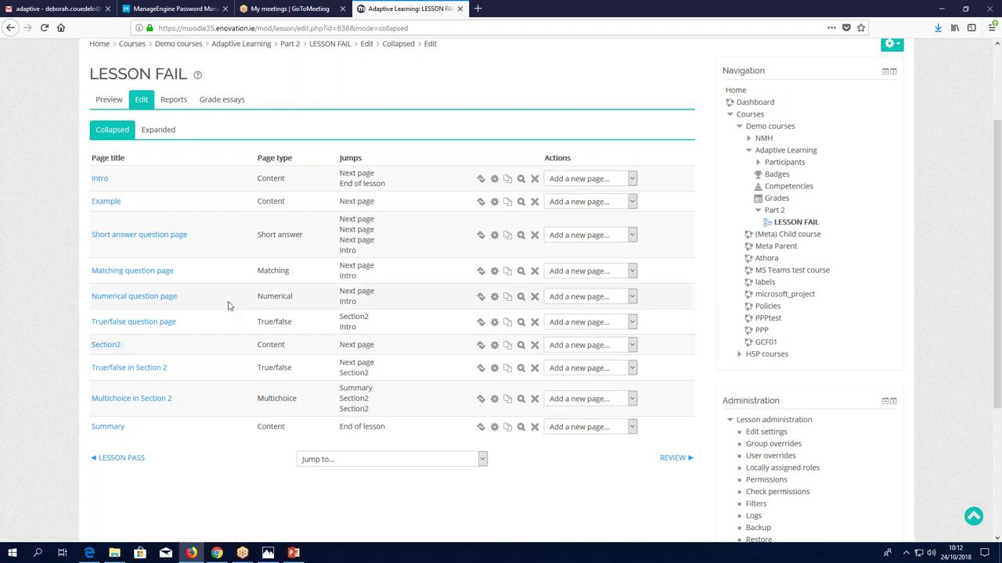
Open the lesson's Matching question page for editing and expand the formatting tools of its page contents.
{"action": "left_click", "coordinate": [494, 272]}
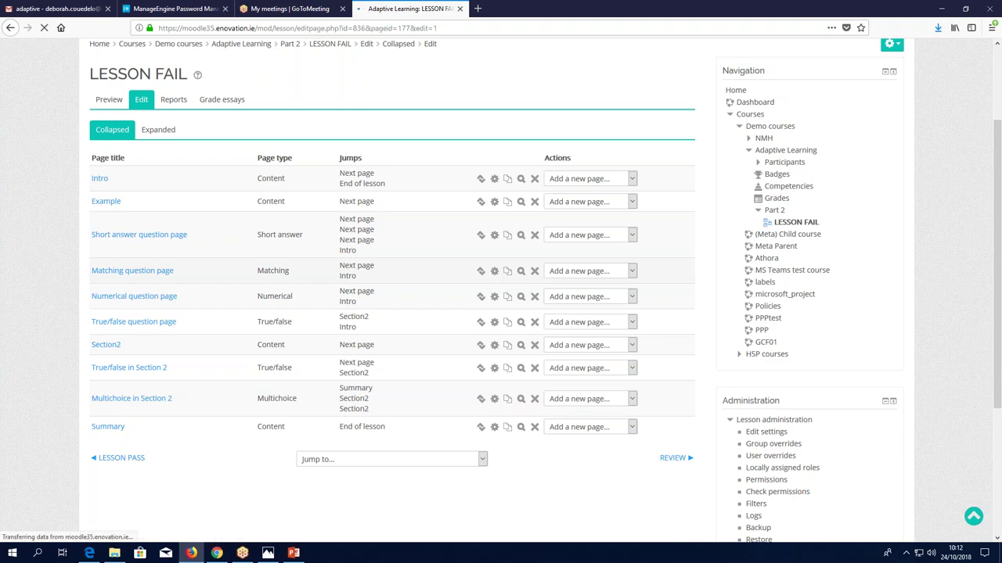
{"action": "scroll", "coordinate": [139, 356], "scroll_direction": "down", "scroll_amount": 1}
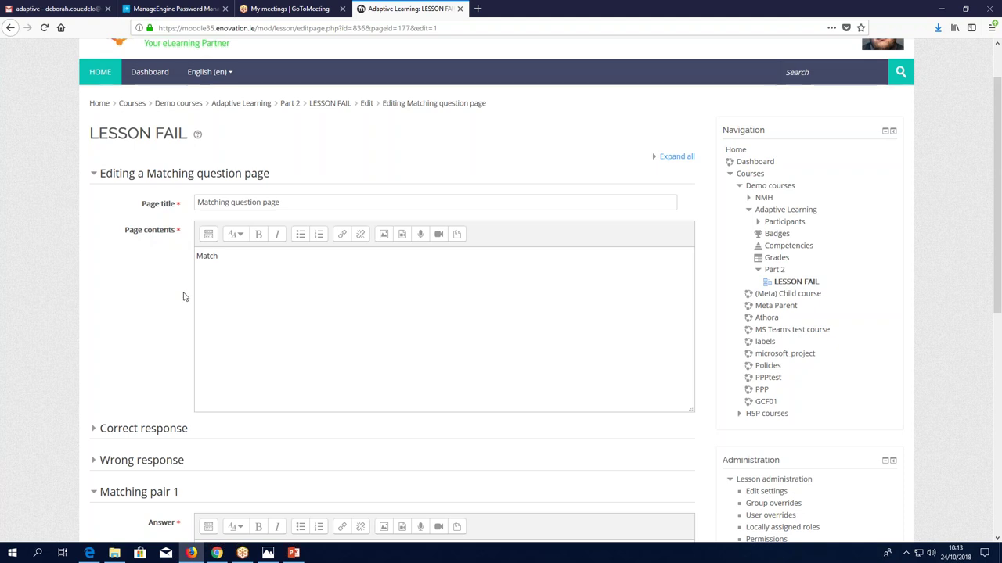
{"action": "left_click", "coordinate": [209, 237]}
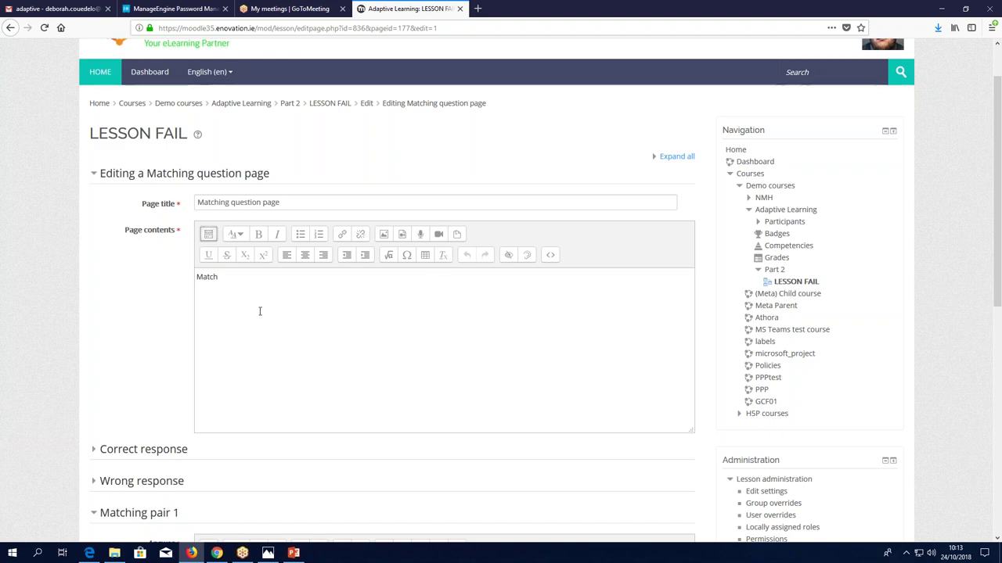
{"action": "scroll", "coordinate": [109, 336], "scroll_direction": "down", "scroll_amount": 4}
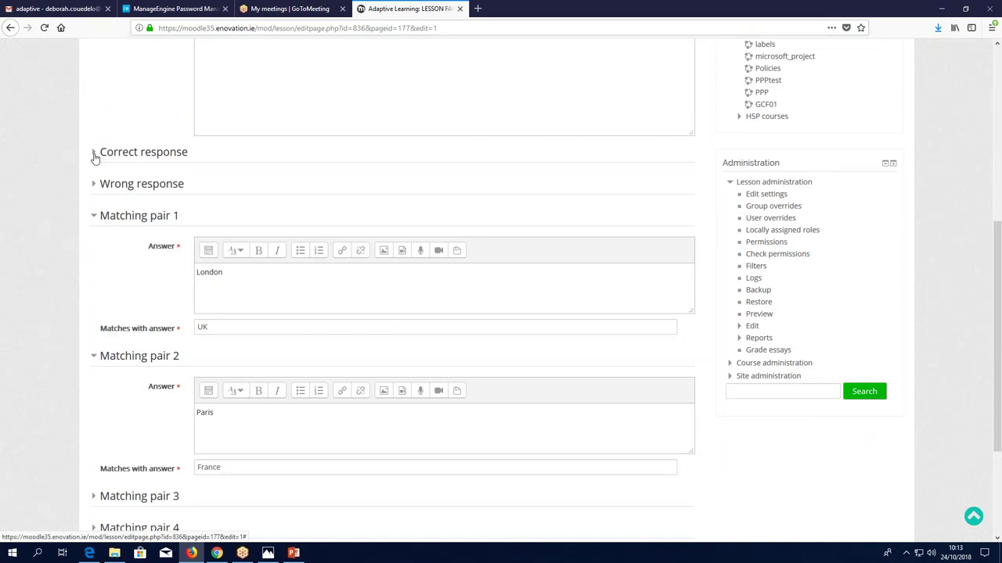
Inspect the matching question's Correct response and Wrong response sections, including the destinations available for the correct answer jump.
{"action": "left_click", "coordinate": [94, 153]}
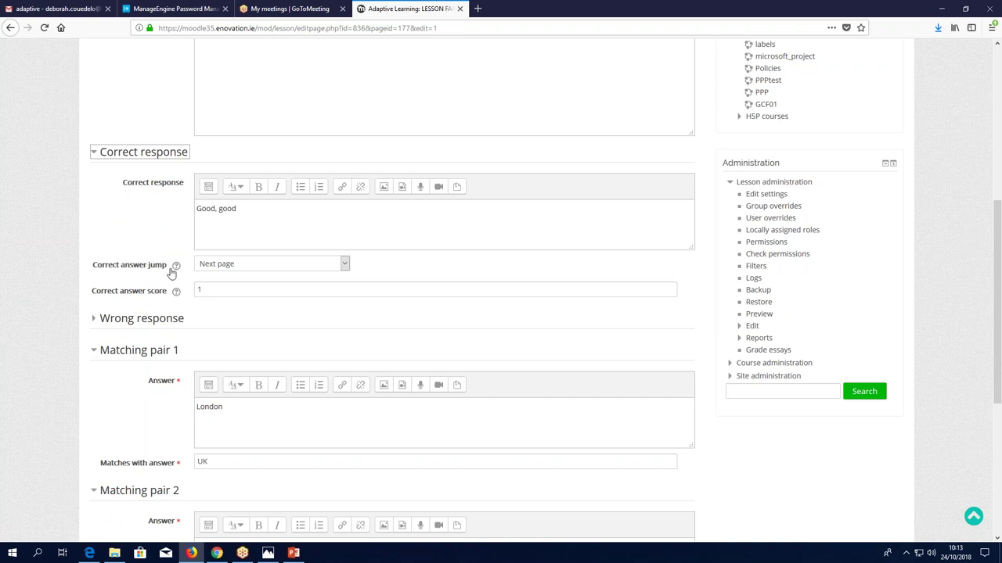
{"action": "left_click", "coordinate": [256, 267]}
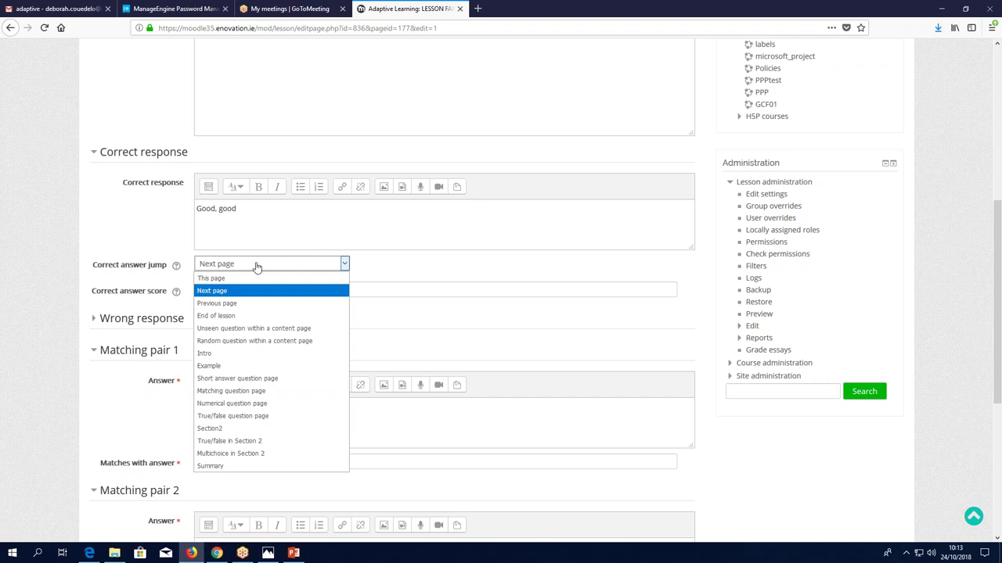
{"action": "left_click", "coordinate": [112, 237]}
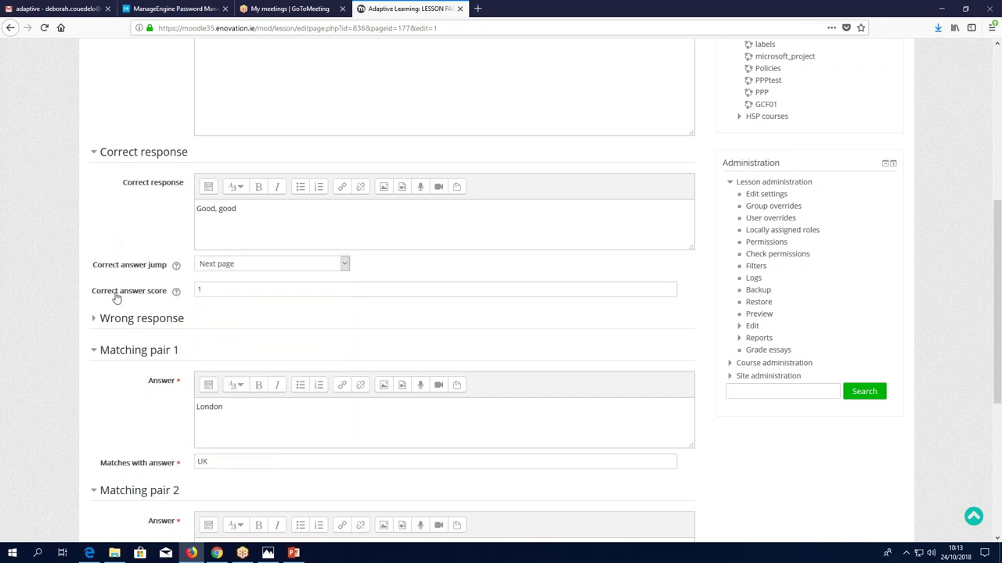
{"action": "scroll", "coordinate": [129, 294], "scroll_direction": "down", "scroll_amount": 1}
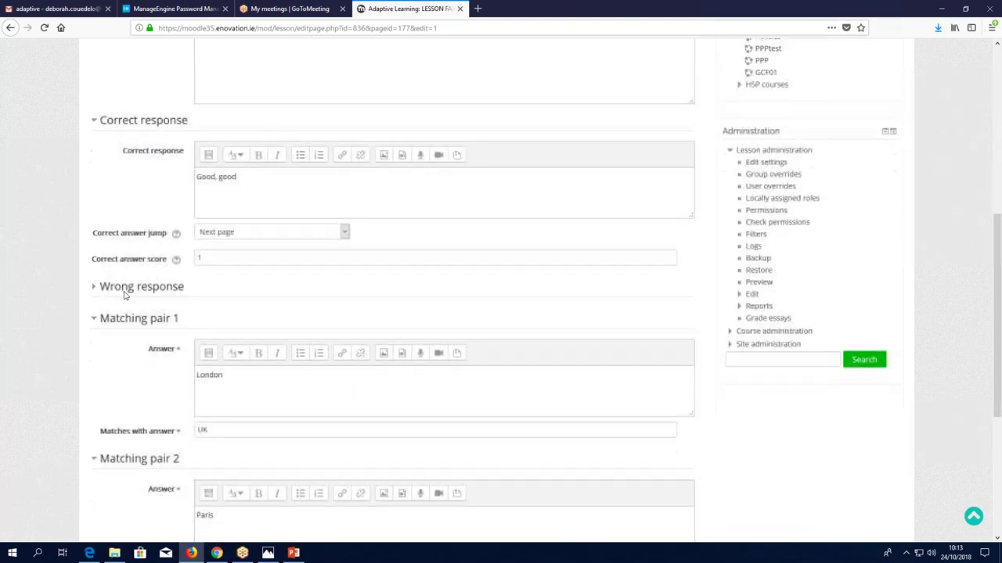
{"action": "left_click", "coordinate": [105, 261]}
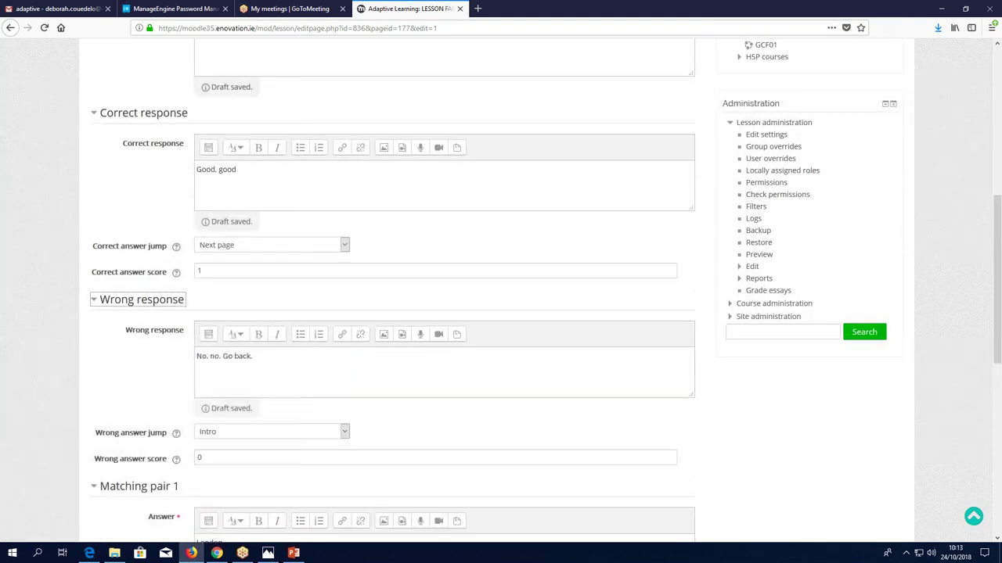
Review the wrong answer jump and all five matching pairs, expanding pairs 3, 4 and 5.
{"action": "scroll", "coordinate": [444, 313], "scroll_direction": "down", "scroll_amount": 5}
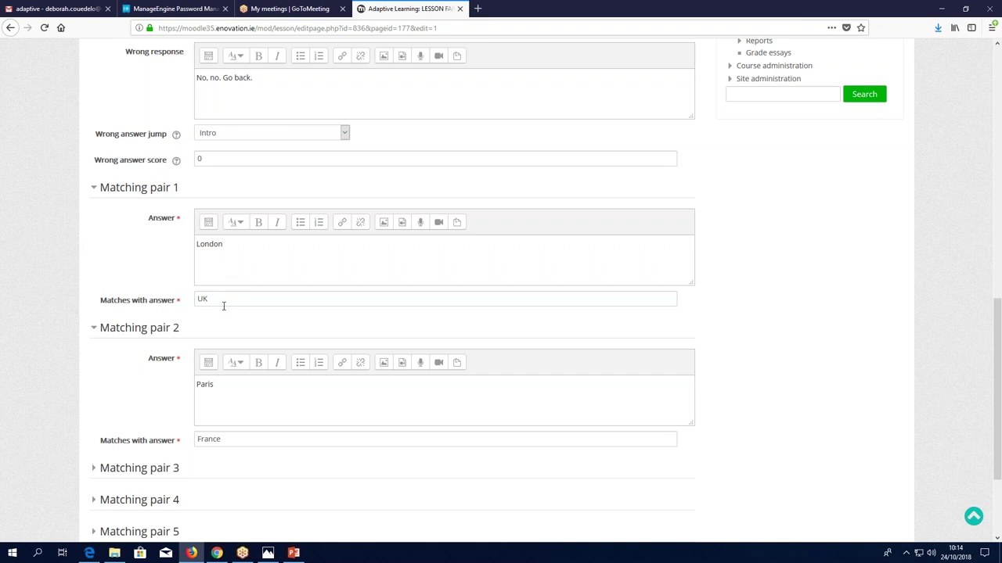
{"action": "scroll", "coordinate": [157, 369], "scroll_direction": "down", "scroll_amount": 3}
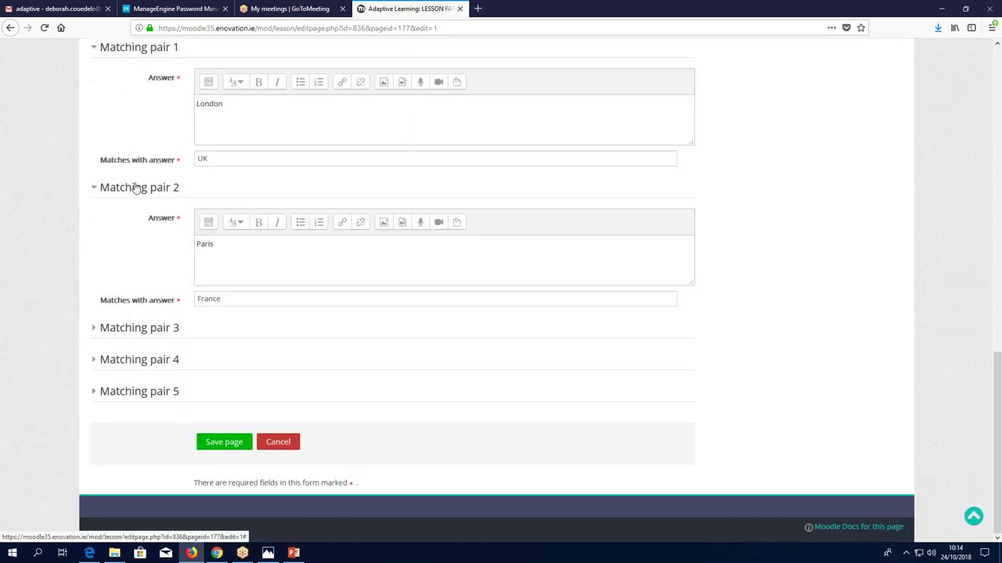
{"action": "left_click", "coordinate": [107, 329]}
{"action": "scroll", "coordinate": [112, 329], "scroll_direction": "down", "scroll_amount": 3}
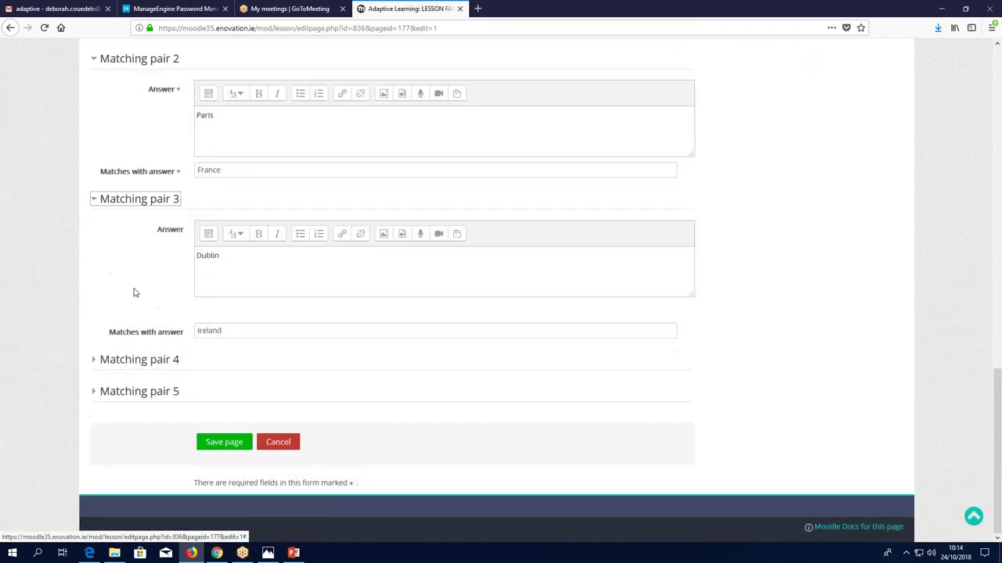
{"action": "left_click", "coordinate": [107, 360]}
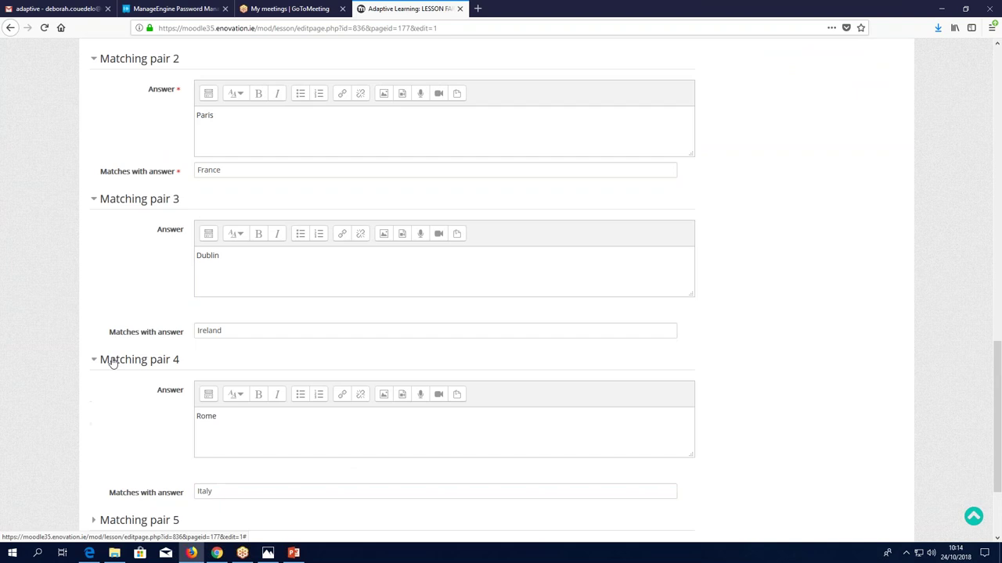
{"action": "scroll", "coordinate": [112, 362], "scroll_direction": "down", "scroll_amount": 3}
{"action": "left_click", "coordinate": [114, 392]}
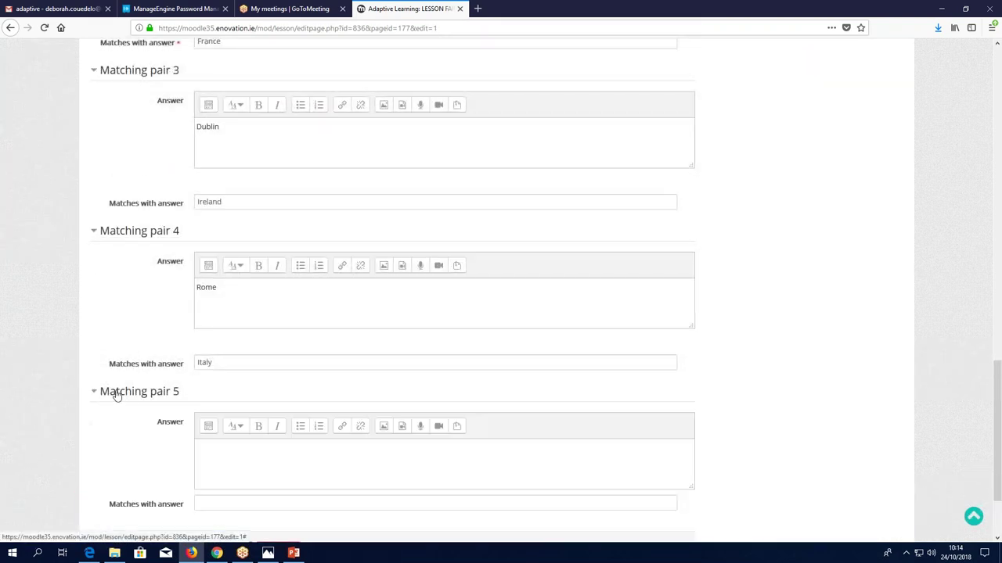
{"action": "scroll", "coordinate": [117, 393], "scroll_direction": "down", "scroll_amount": 3}
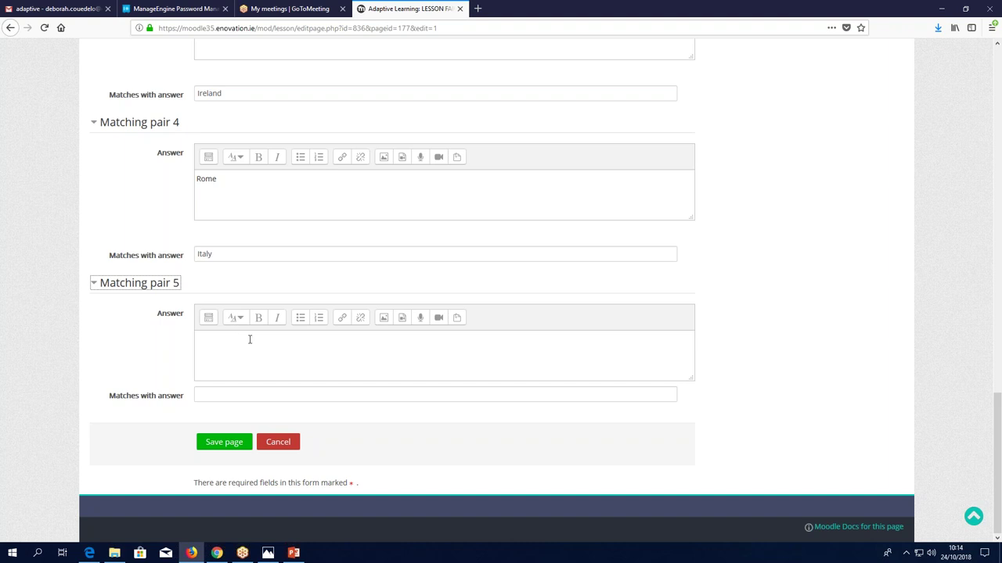
Leave the matching question's edit form without saving and preview LESSON FAIL from its first page.
{"action": "left_click", "coordinate": [10, 29]}
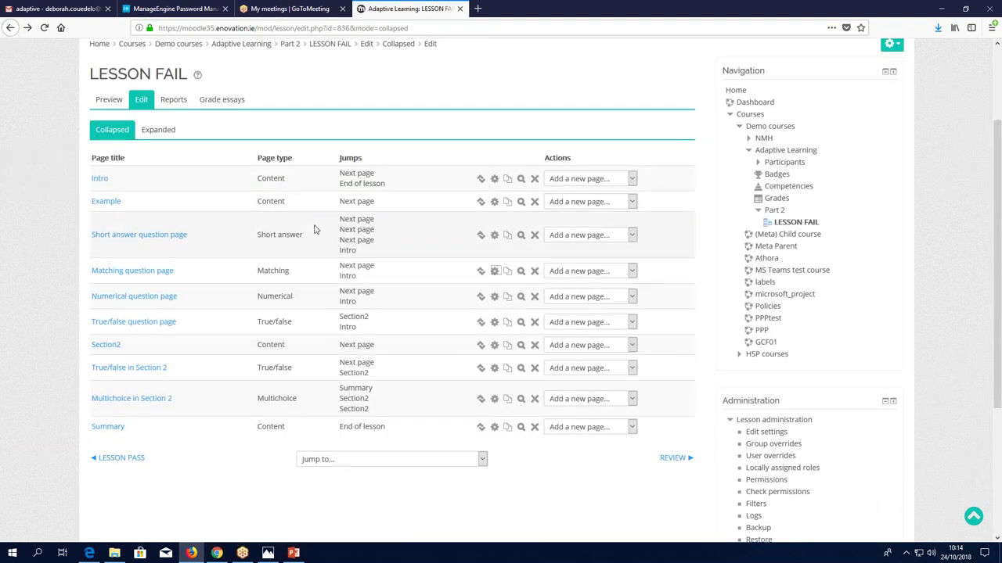
{"action": "left_click", "coordinate": [118, 271]}
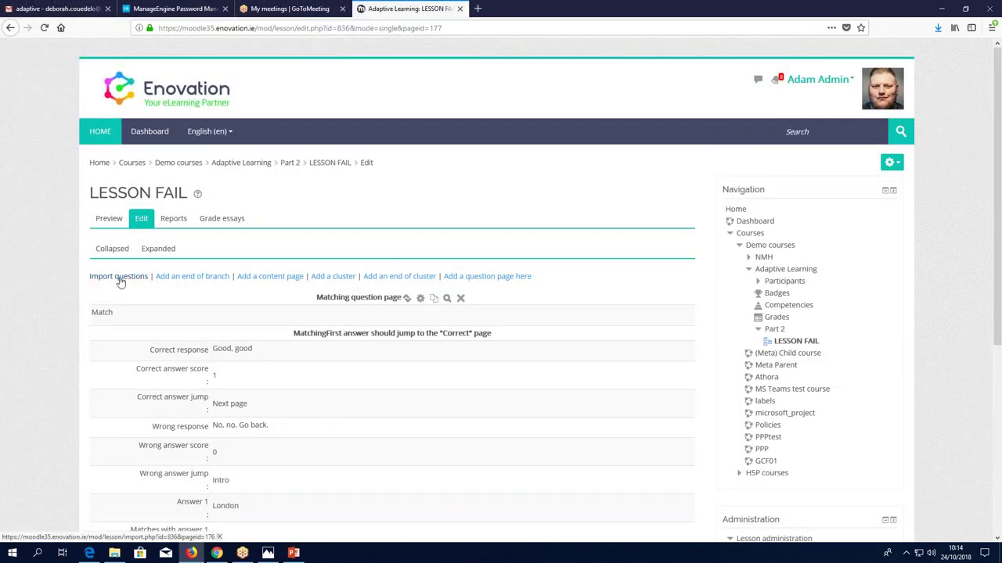
{"action": "left_click", "coordinate": [110, 220]}
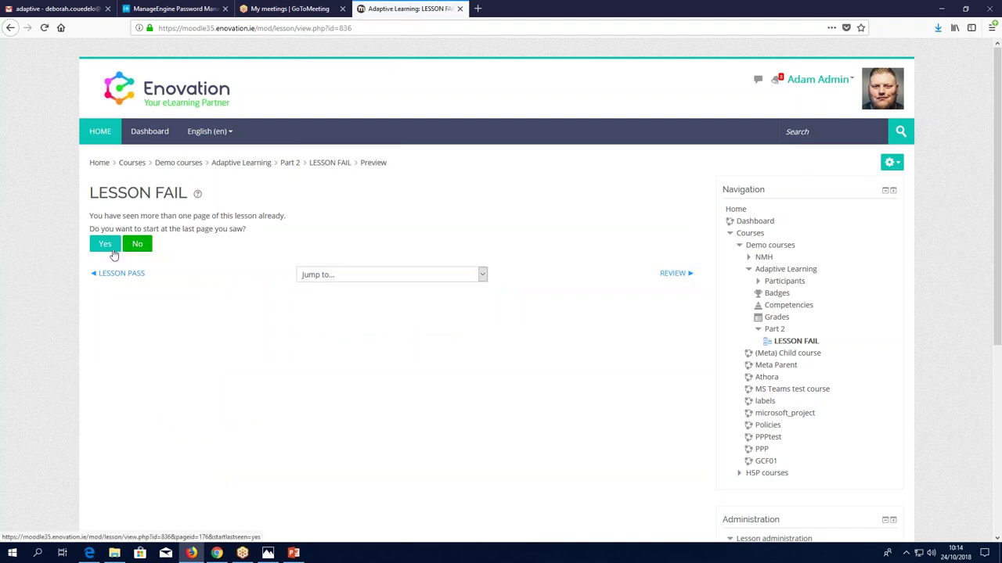
{"action": "left_click", "coordinate": [131, 246]}
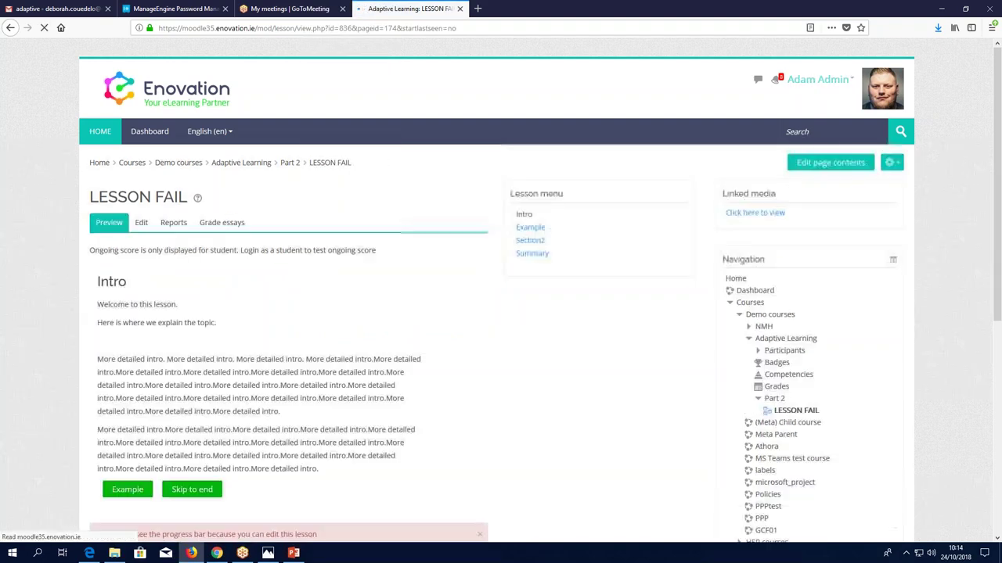
Advance the lesson preview through the Example page to the question about preferring maths, science or languages.
{"action": "left_click", "coordinate": [129, 491]}
{"action": "scroll", "coordinate": [163, 436], "scroll_direction": "down", "scroll_amount": 3}
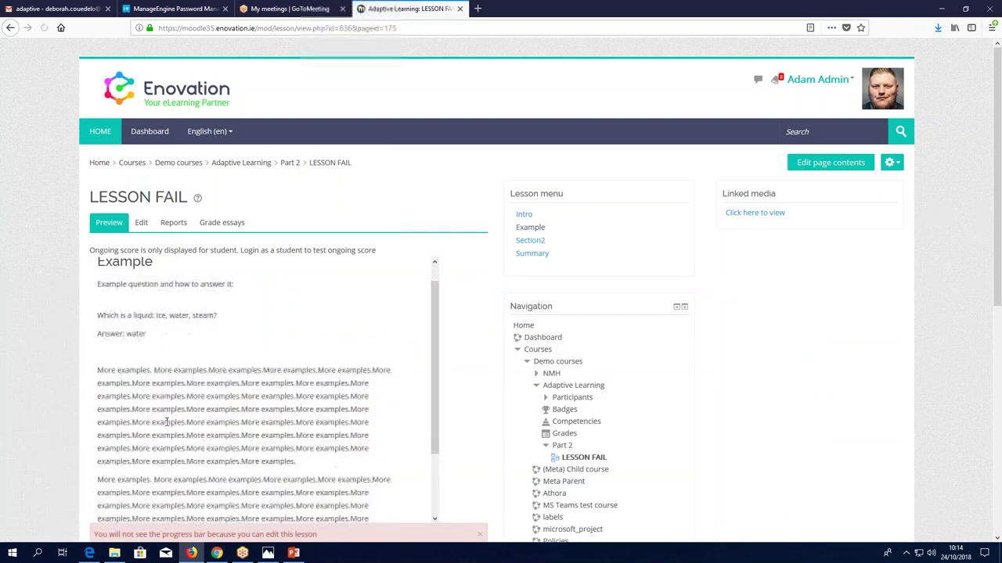
{"action": "left_click", "coordinate": [130, 509]}
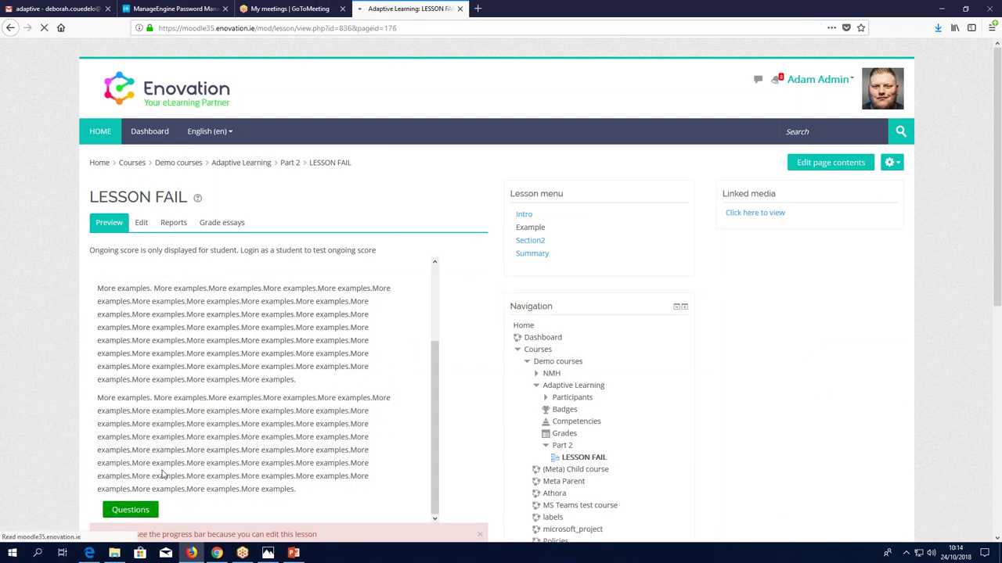
{"action": "scroll", "coordinate": [61, 405], "scroll_direction": "down", "scroll_amount": 3}
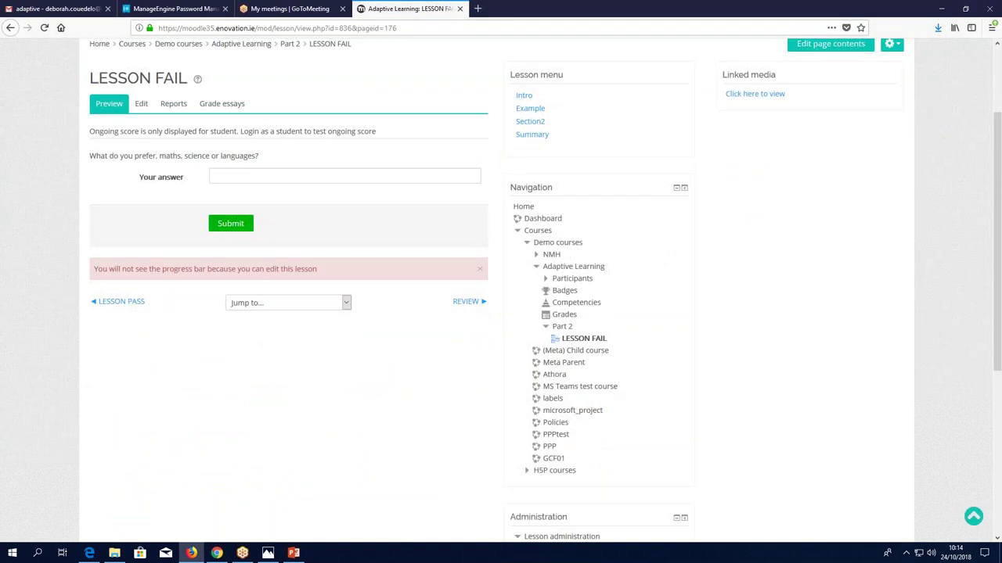
Submit "science", copied from the question text, as the short answer and continue to the matching question.
{"action": "double_click", "coordinate": [197, 156]}
{"action": "key", "text": "ctrl+c"}
{"action": "left_click", "coordinate": [258, 174]}
{"action": "key", "text": "ctrl+v"}
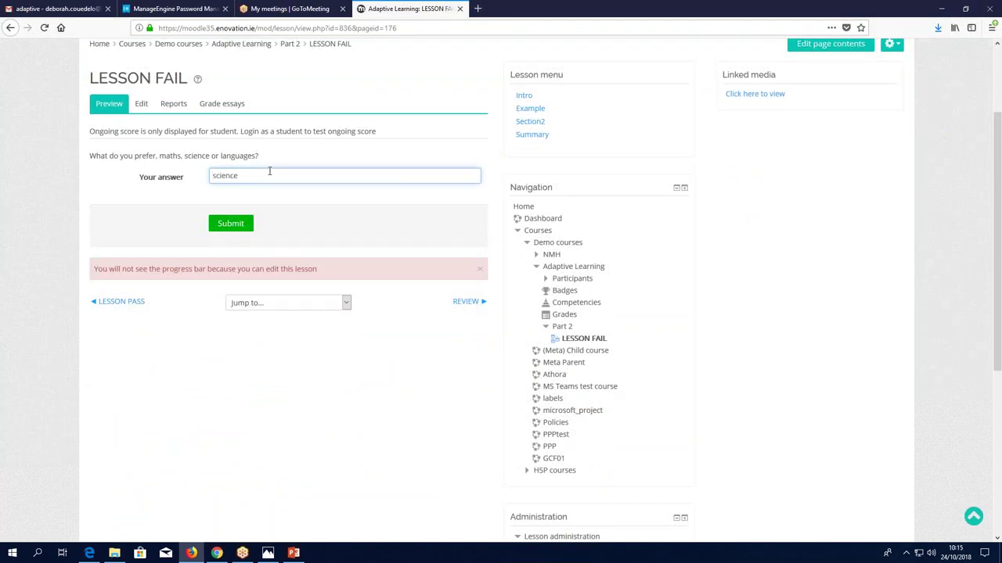
{"action": "left_click", "coordinate": [231, 222]}
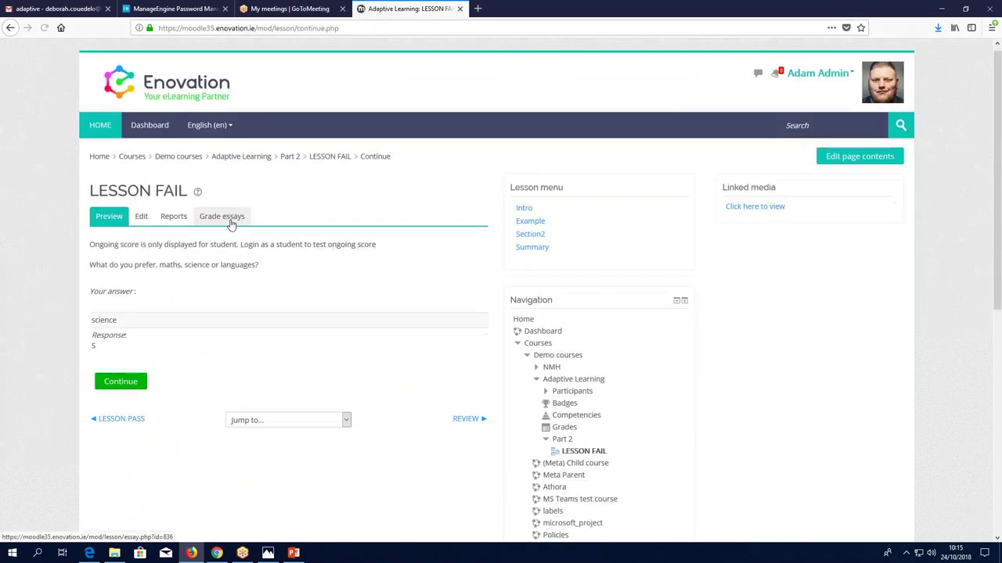
{"action": "scroll", "coordinate": [157, 266], "scroll_direction": "down", "scroll_amount": 3}
{"action": "left_click", "coordinate": [120, 271]}
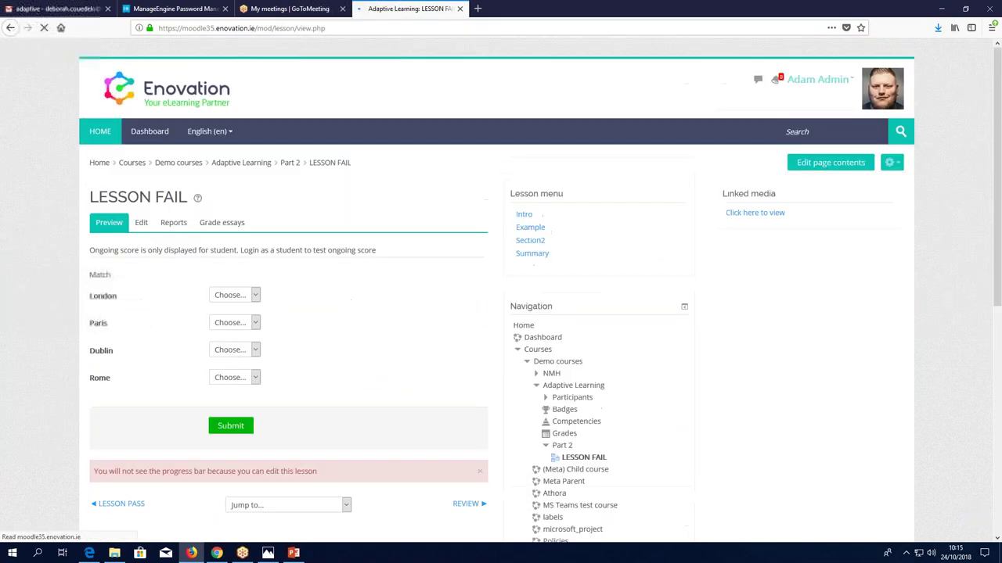
{"action": "scroll", "coordinate": [329, 298], "scroll_direction": "down", "scroll_amount": 1}
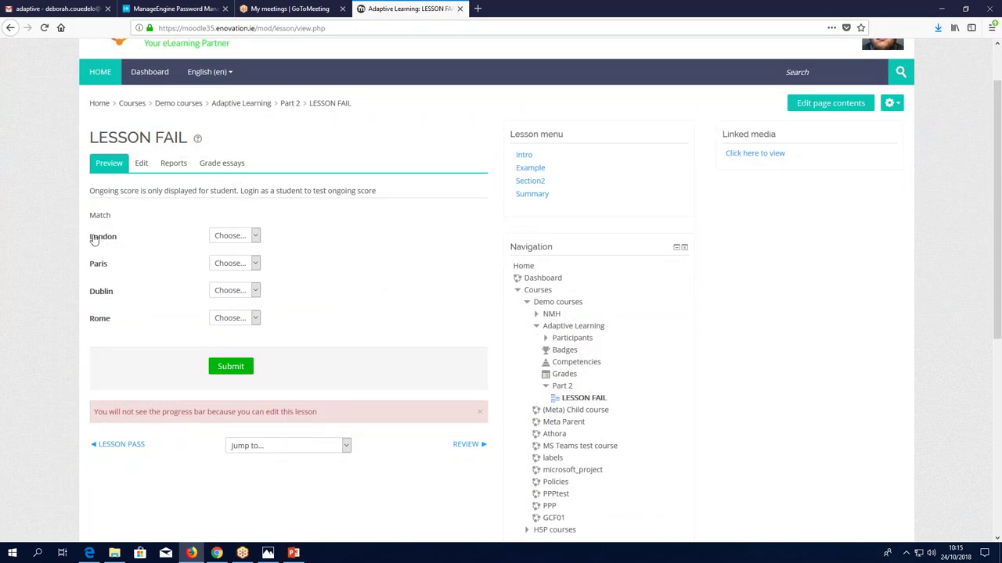
Match London with UK in the LESSON FAIL preview, and leave for the Adaptive Learning course page without submitting.
{"action": "left_click", "coordinate": [241, 237]}
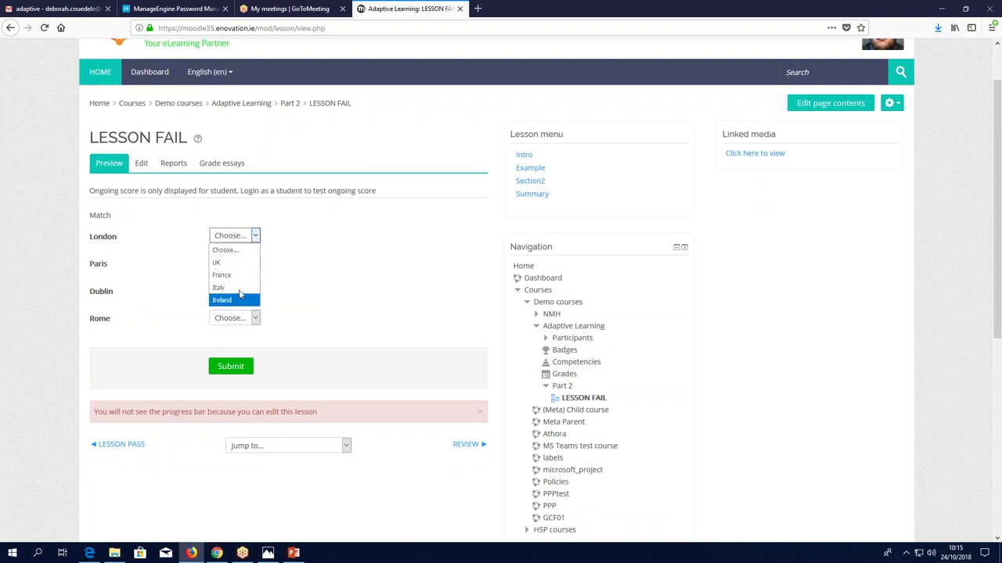
{"action": "left_click", "coordinate": [241, 263]}
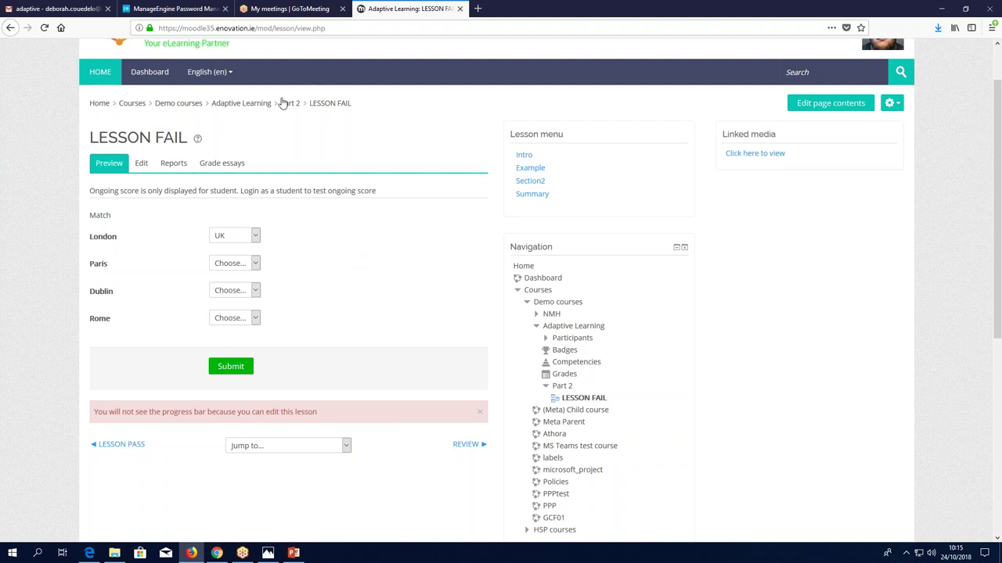
{"action": "left_click", "coordinate": [245, 106]}
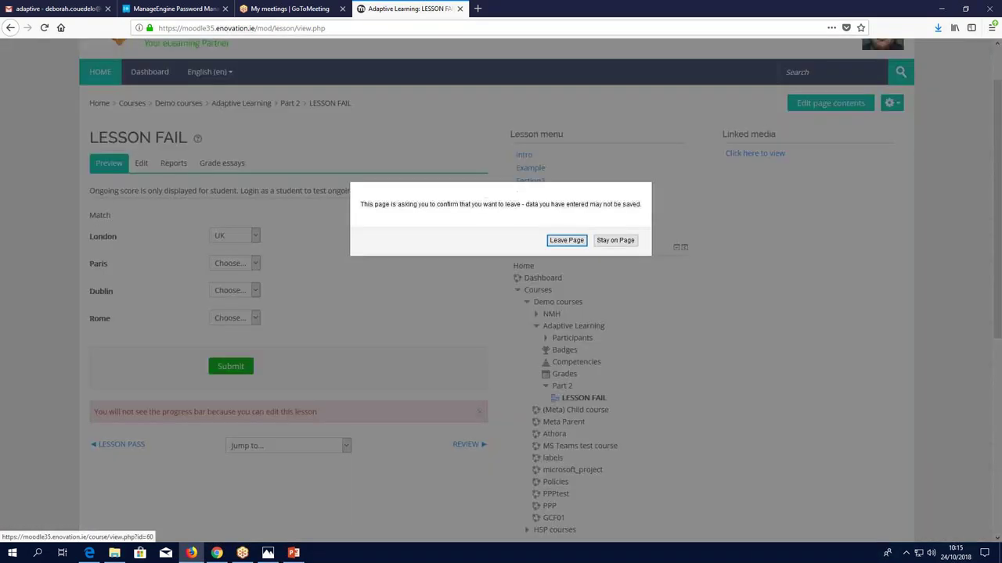
{"action": "key", "text": "Return"}
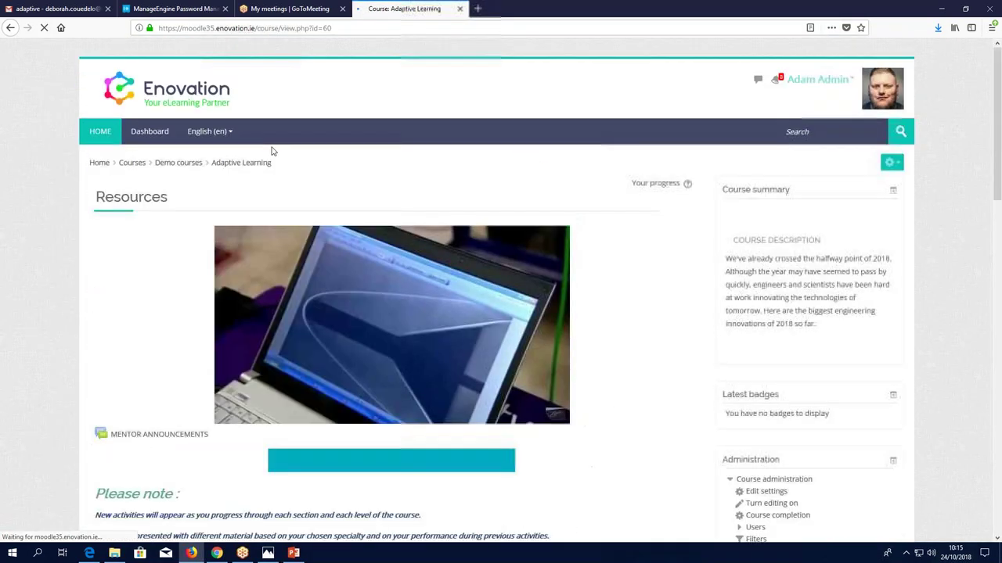
Open LESSON PASS from Part 2 of the course and bring up its collapsed page list for editing.
{"action": "scroll", "coordinate": [301, 201], "scroll_direction": "down", "scroll_amount": 10}
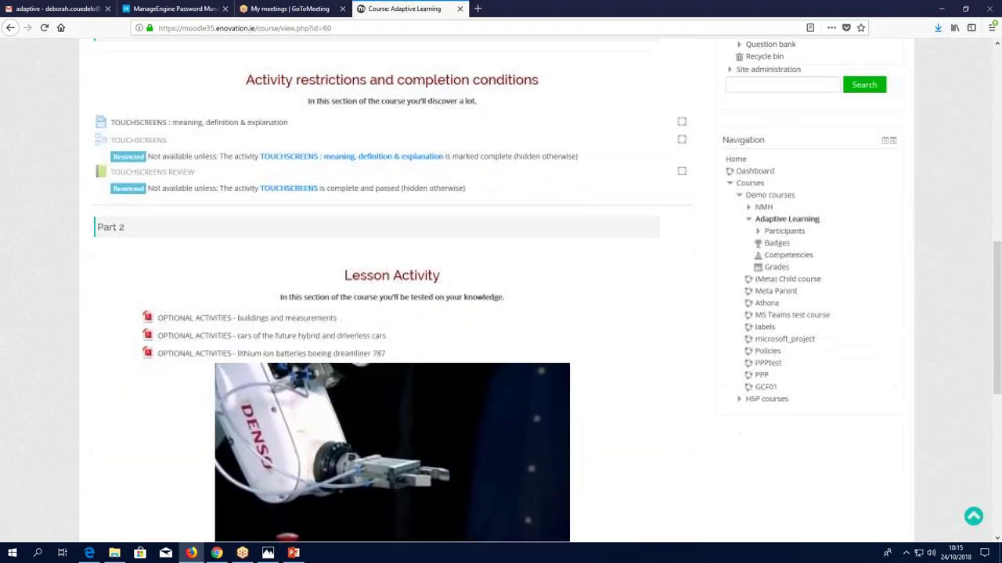
{"action": "scroll", "coordinate": [120, 197], "scroll_direction": "down", "scroll_amount": 6}
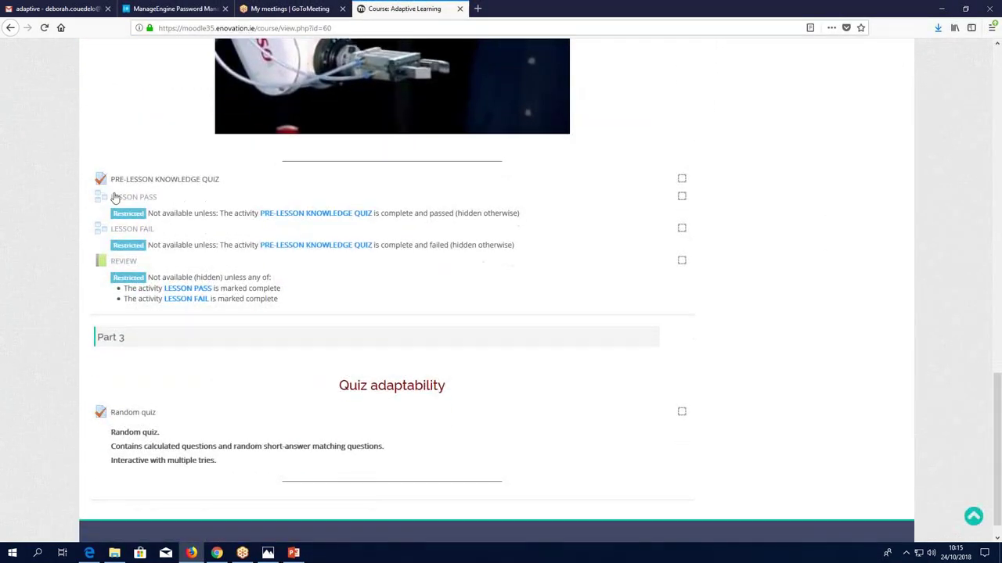
{"action": "left_click", "coordinate": [120, 197]}
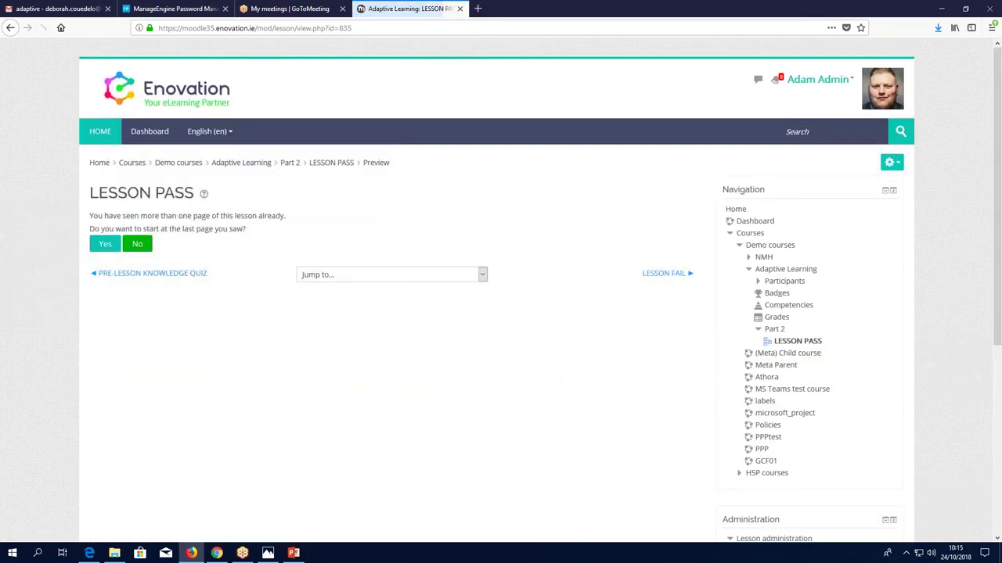
{"action": "scroll", "coordinate": [492, 389], "scroll_direction": "down", "scroll_amount": 3}
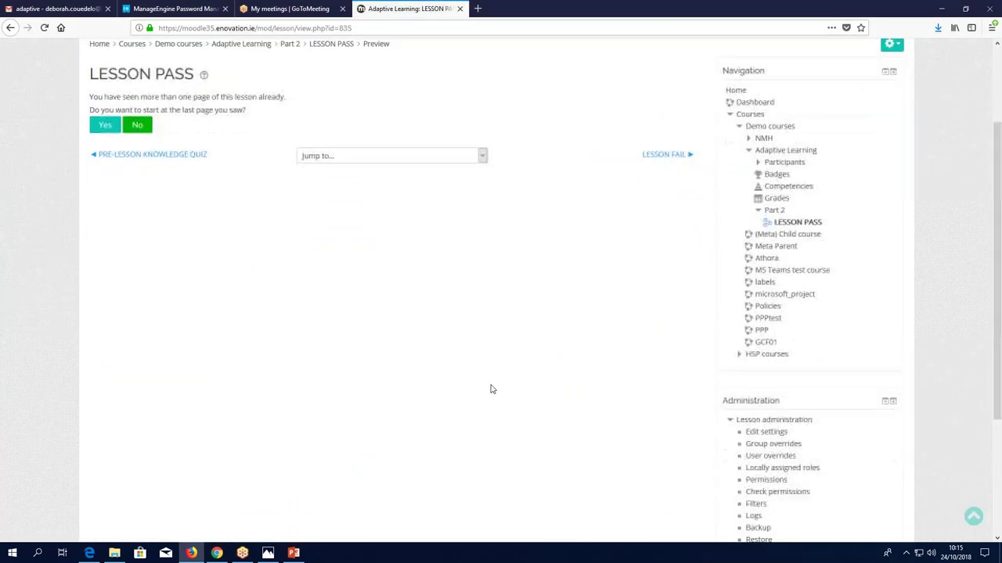
{"action": "scroll", "coordinate": [491, 389], "scroll_direction": "down", "scroll_amount": 5}
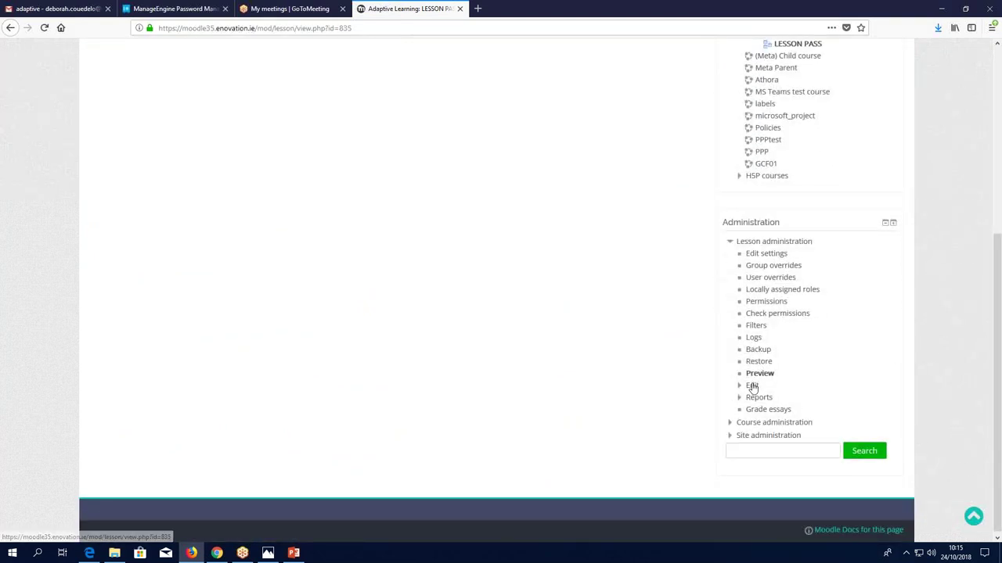
{"action": "left_click", "coordinate": [753, 385]}
{"action": "left_click", "coordinate": [772, 399]}
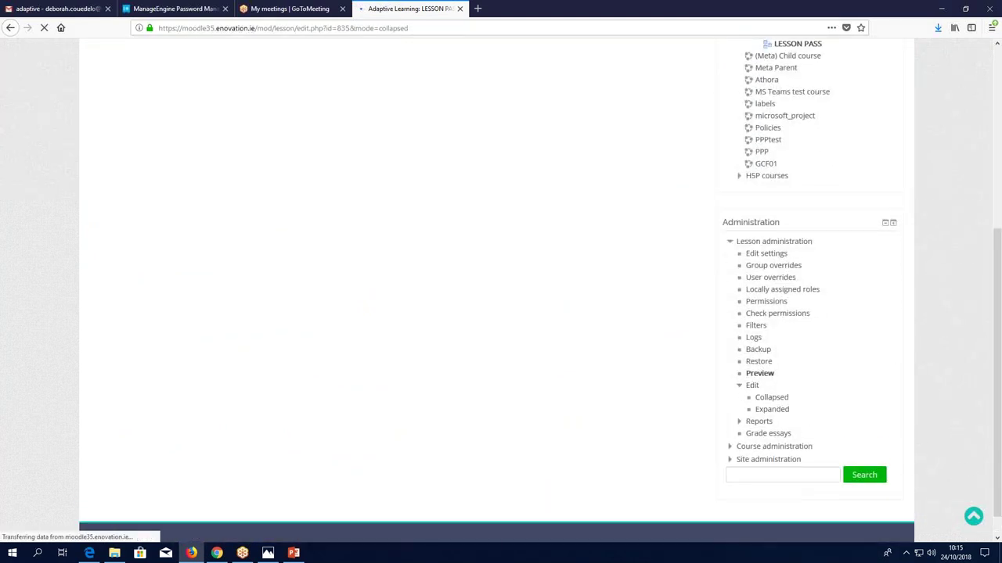
Examine the jumps in the LESSON PASS page list, highlighting the short answer page's jumps to Matching question pages P and F.
{"action": "scroll", "coordinate": [42, 323], "scroll_direction": "down", "scroll_amount": 1}
{"action": "scroll", "coordinate": [42, 323], "scroll_direction": "down", "scroll_amount": 2}
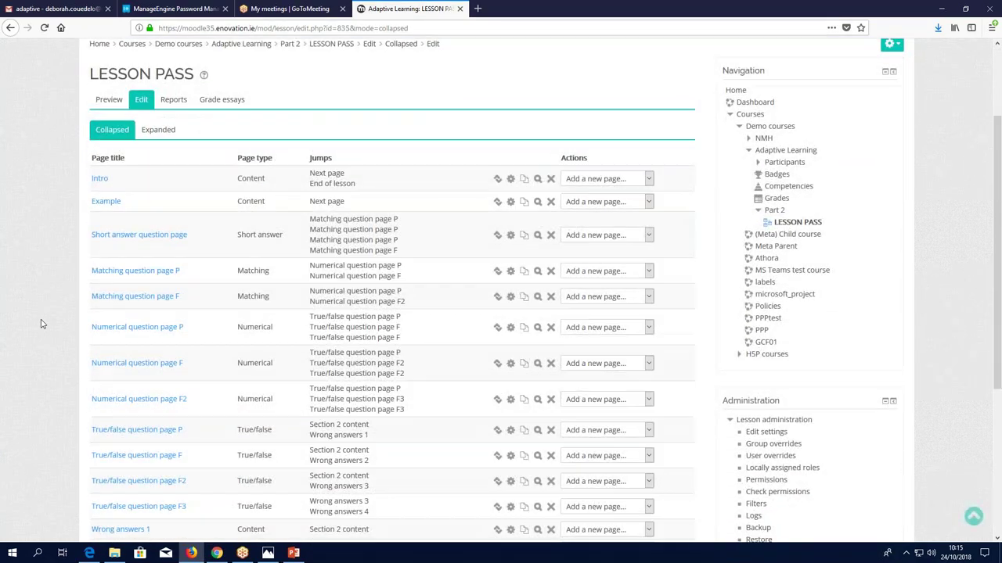
{"action": "scroll", "coordinate": [43, 323], "scroll_direction": "down", "scroll_amount": 4}
{"action": "scroll", "coordinate": [42, 323], "scroll_direction": "down", "scroll_amount": 2}
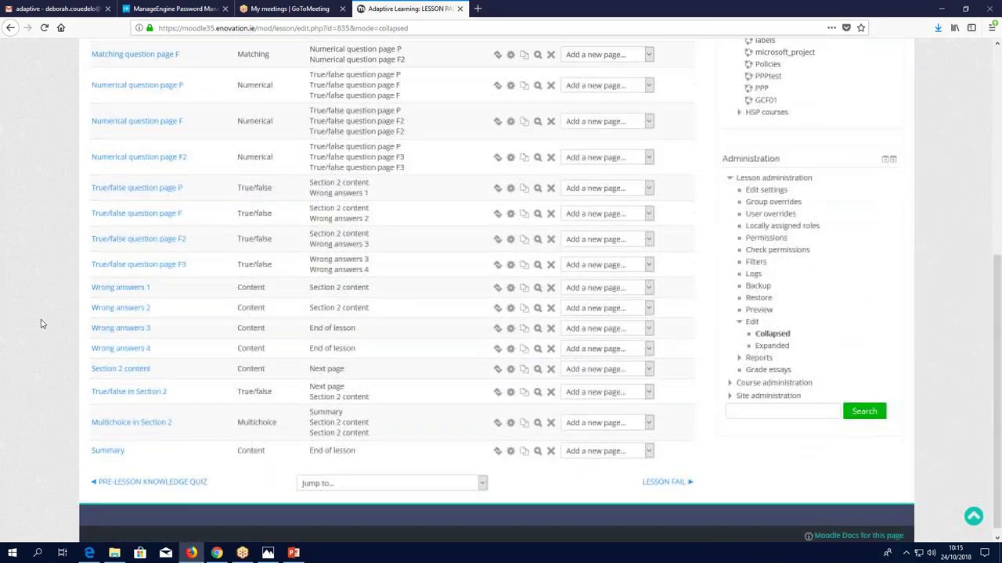
{"action": "scroll", "coordinate": [43, 323], "scroll_direction": "up", "scroll_amount": 3}
{"action": "scroll", "coordinate": [42, 323], "scroll_direction": "up", "scroll_amount": 2}
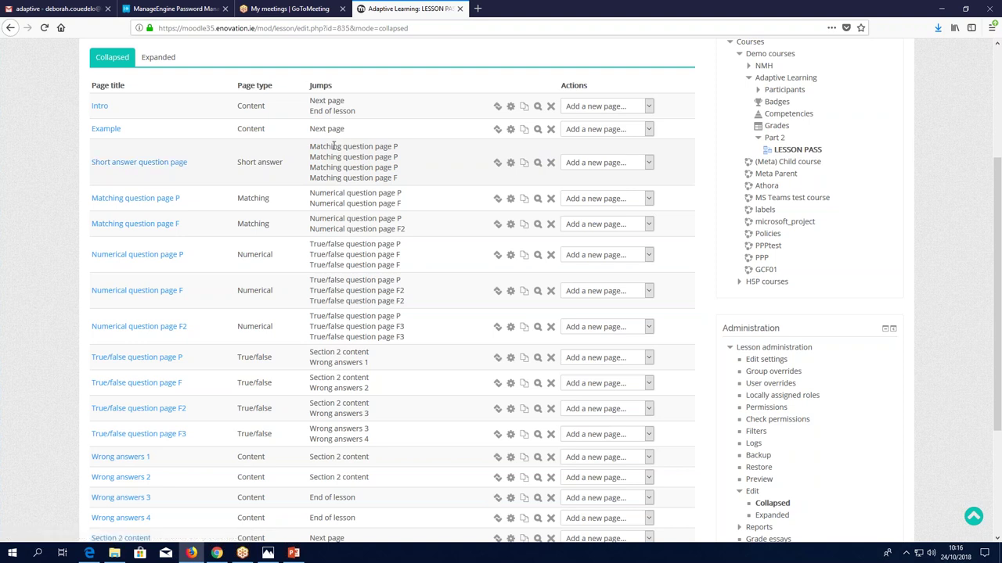
{"action": "left_click_drag", "start_coordinate": [315, 146], "coordinate": [402, 147]}
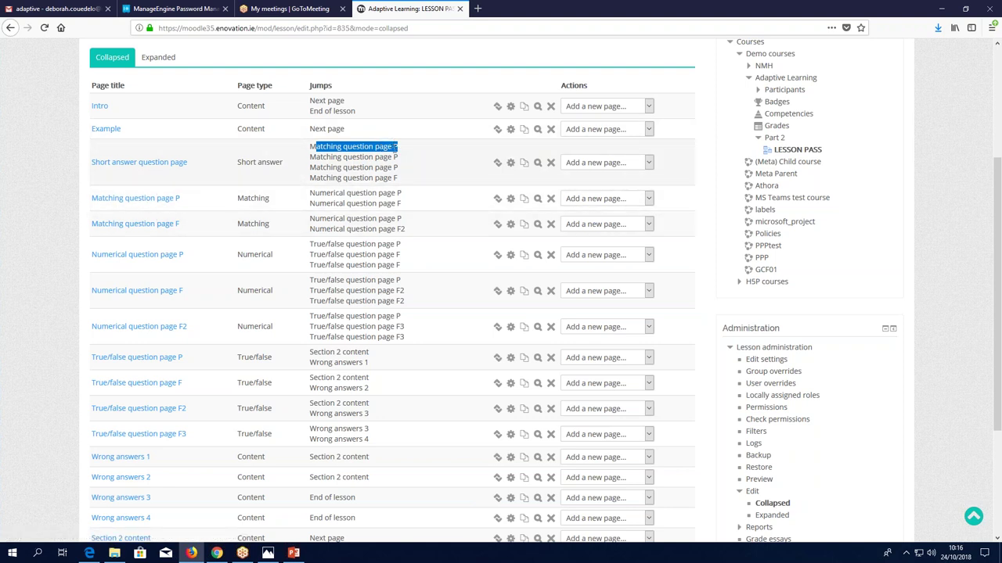
{"action": "triple_click", "coordinate": [326, 178]}
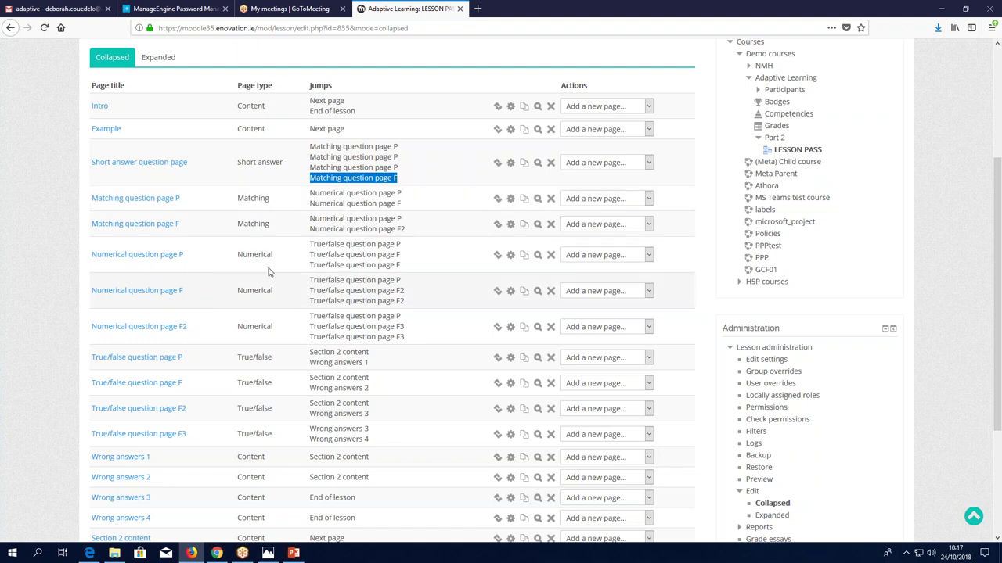
{"action": "left_click", "coordinate": [53, 277]}
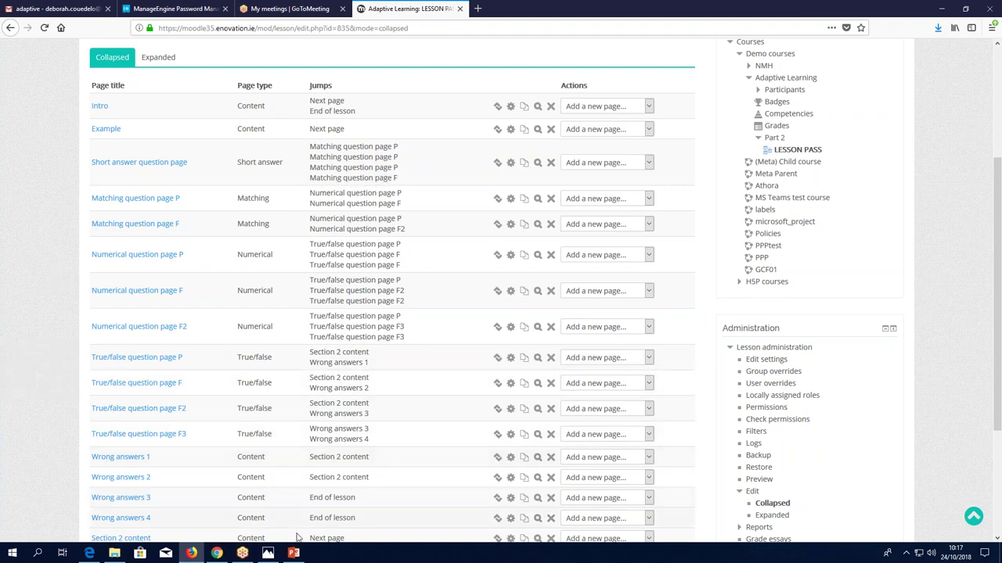
Switch to Photos and show the pass lesson diagram in full screen.
{"action": "left_click", "coordinate": [268, 554]}
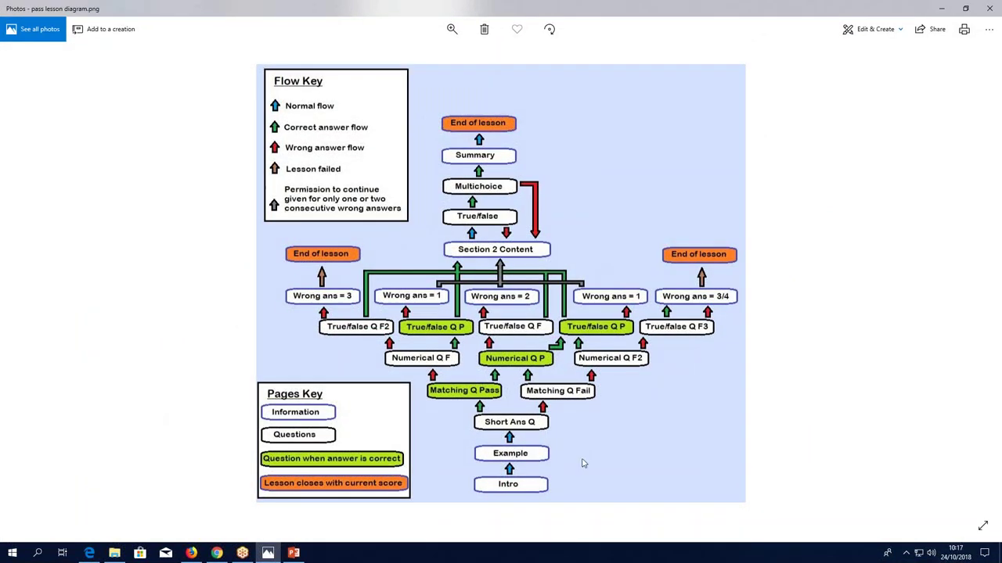
{"action": "left_click", "coordinate": [983, 527]}
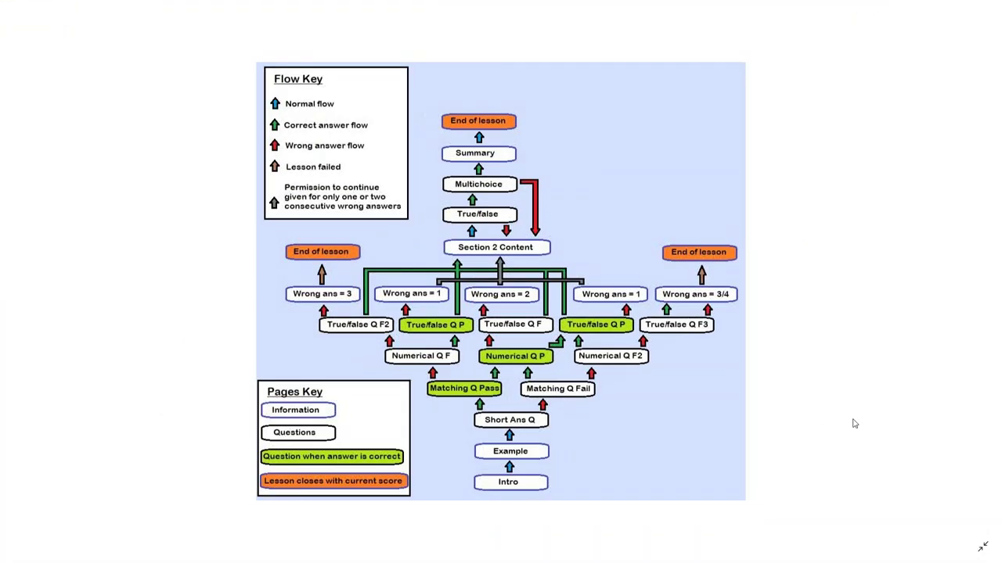
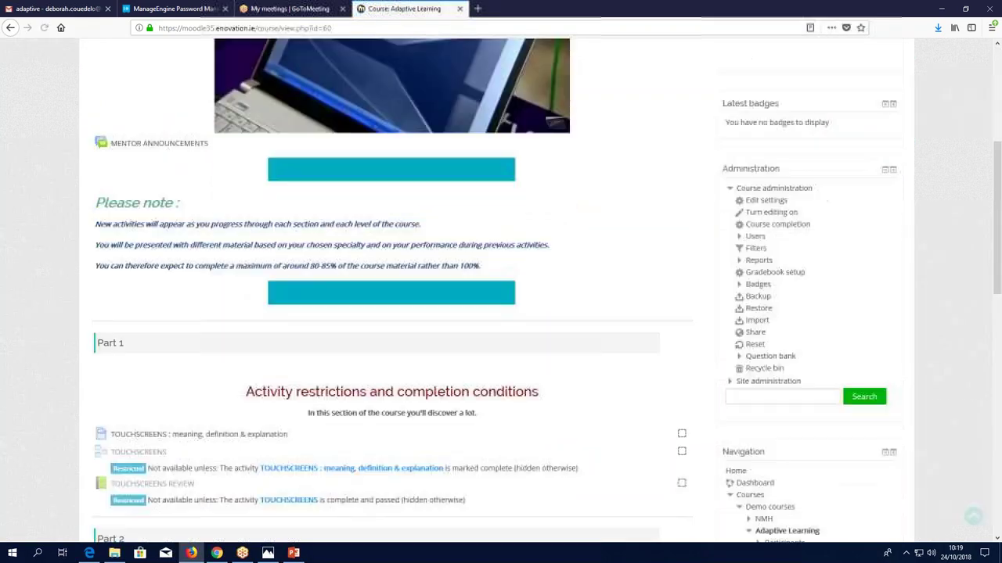
Switch to the learner's course in Chrome, open LESSON FAIL from Part 2 and start it from the first page.
{"action": "scroll", "coordinate": [119, 243], "scroll_direction": "down", "scroll_amount": 3}
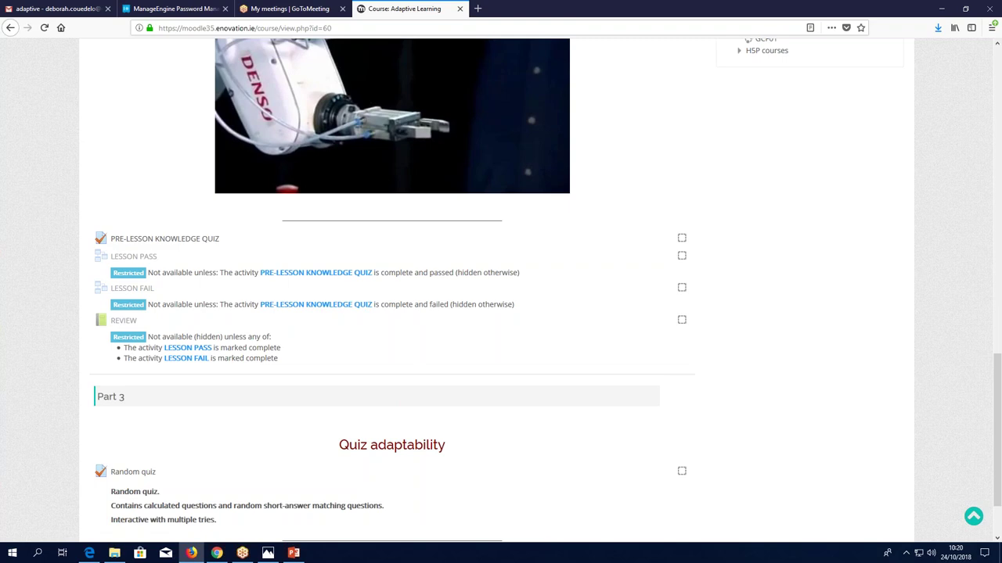
{"action": "left_click", "coordinate": [217, 554]}
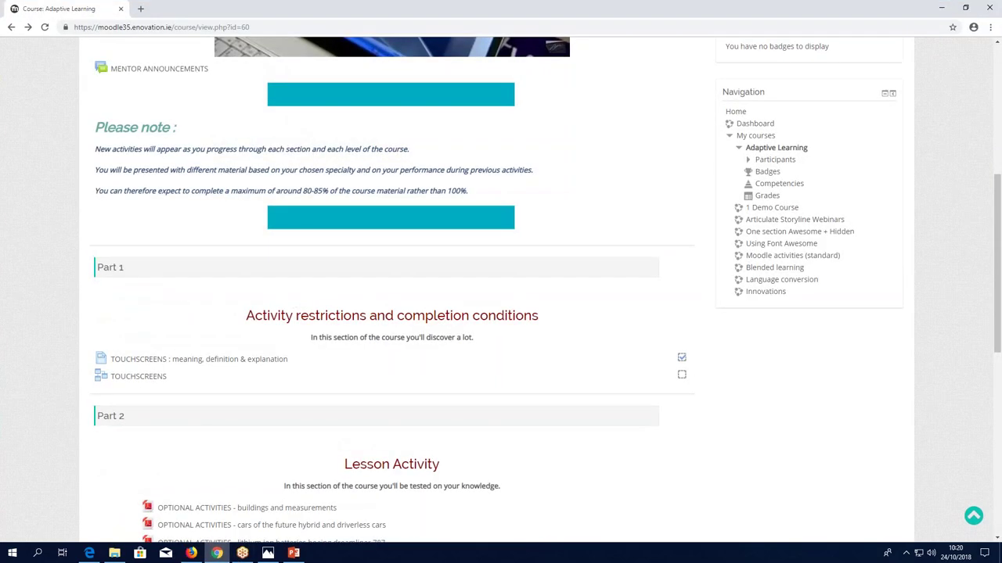
{"action": "scroll", "coordinate": [64, 412], "scroll_direction": "down", "scroll_amount": 2}
{"action": "scroll", "coordinate": [65, 412], "scroll_direction": "down", "scroll_amount": 4}
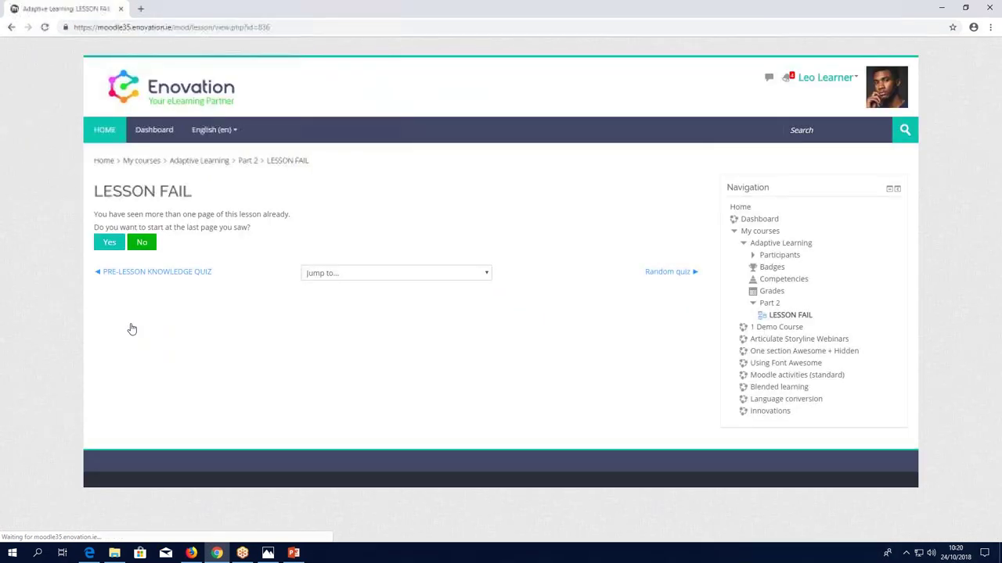
{"action": "left_click", "coordinate": [143, 242]}
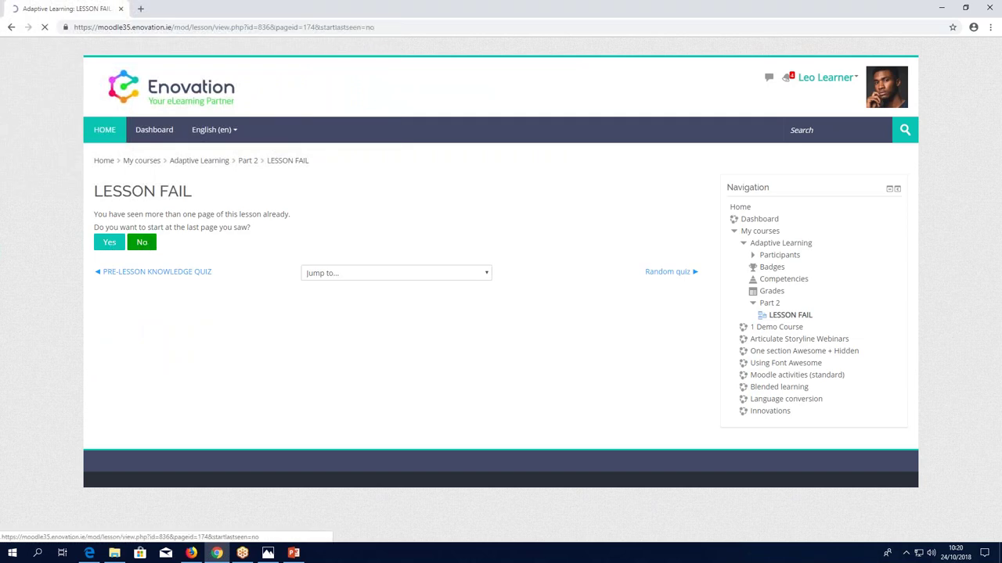
Advance the learner's LESSON FAIL through the Intro and Example pages to the question about preferring maths, science or languages.
{"action": "scroll", "coordinate": [146, 241], "scroll_direction": "down", "scroll_amount": 1}
{"action": "scroll", "coordinate": [128, 405], "scroll_direction": "down", "scroll_amount": 1}
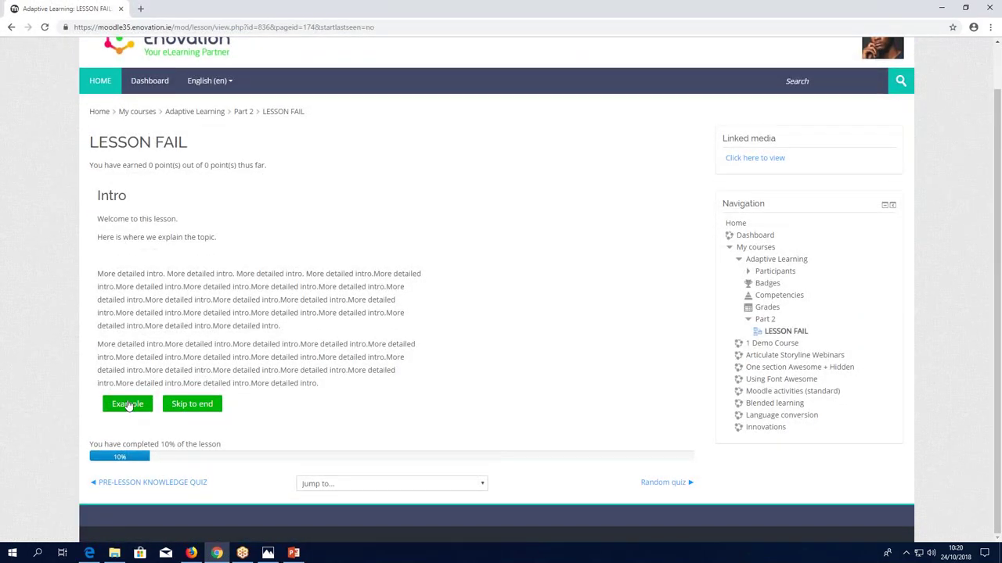
{"action": "left_click", "coordinate": [127, 404]}
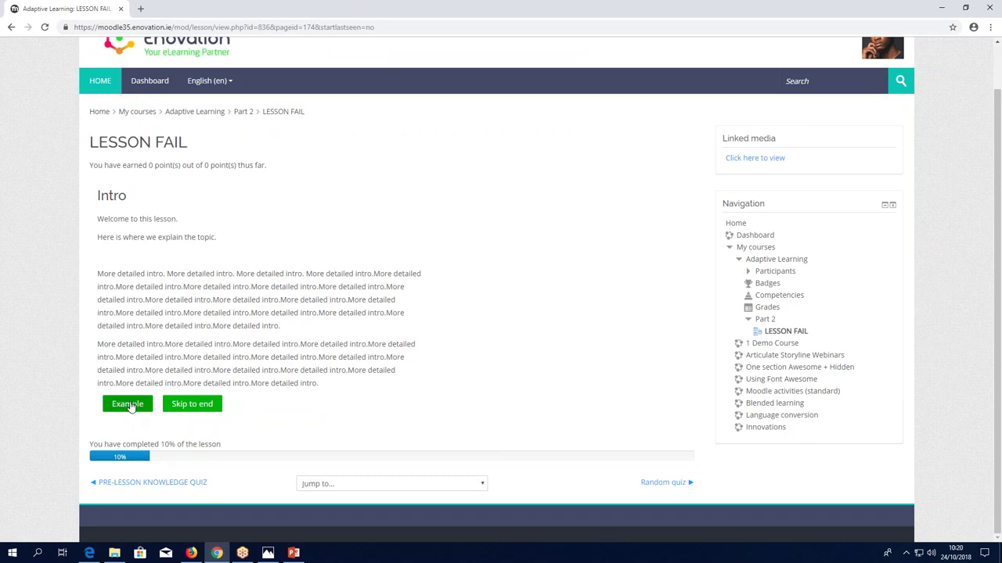
{"action": "left_click", "coordinate": [128, 405]}
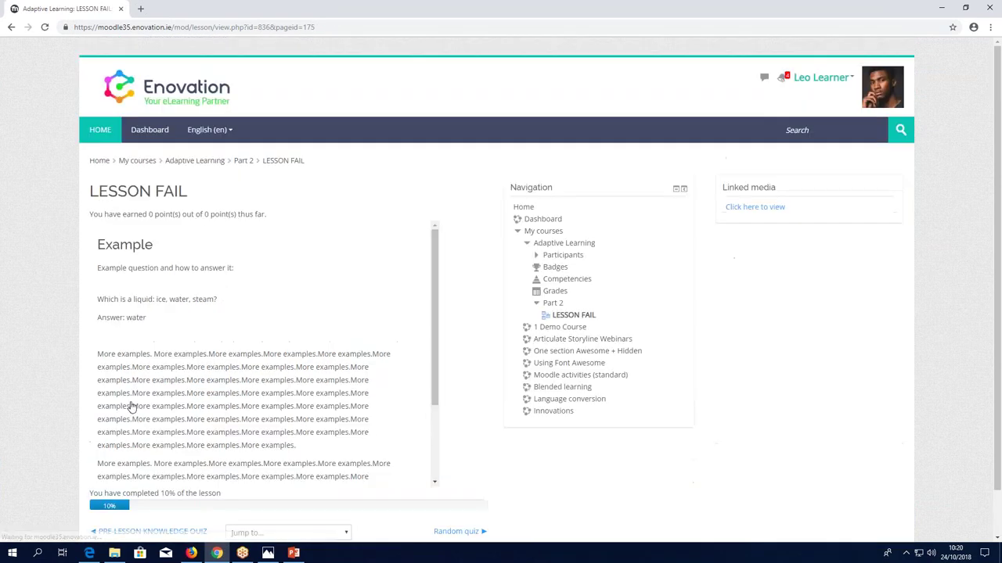
{"action": "scroll", "coordinate": [141, 395], "scroll_direction": "down", "scroll_amount": 5}
{"action": "scroll", "coordinate": [147, 388], "scroll_direction": "down", "scroll_amount": 1}
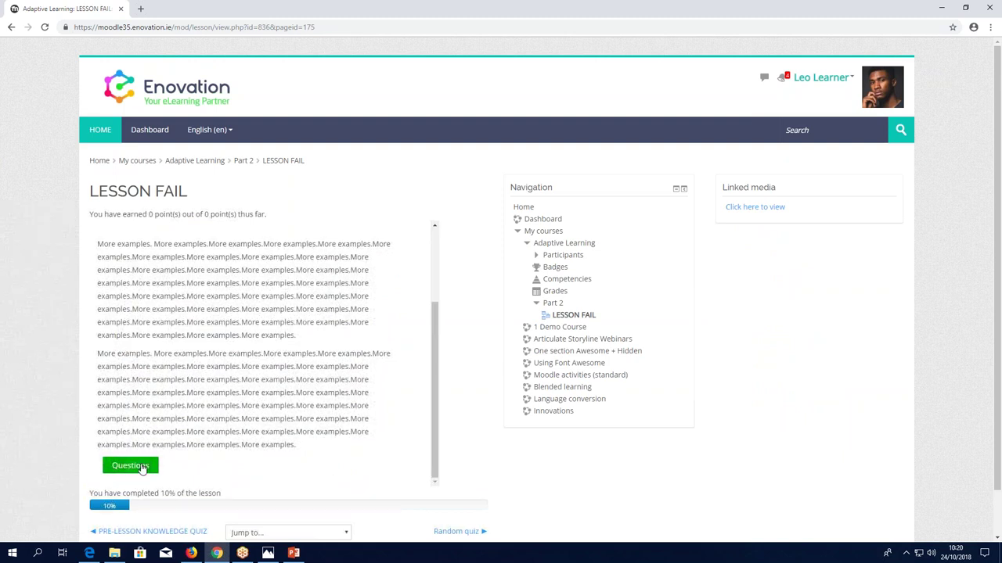
{"action": "left_click", "coordinate": [141, 470]}
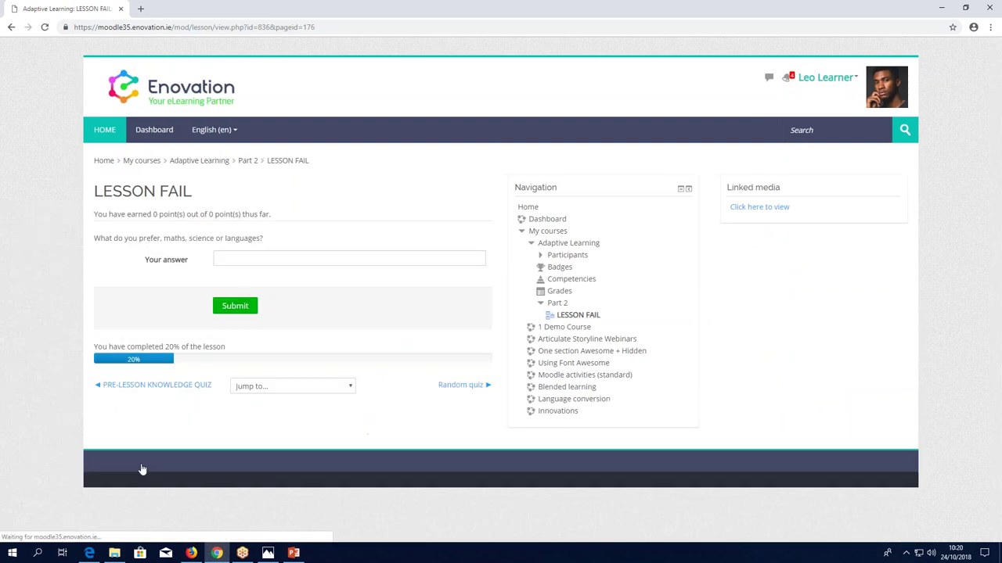
Submit "vugtg" as the short answer and continue past the response to the page it jumps to.
{"action": "left_click", "coordinate": [236, 258]}
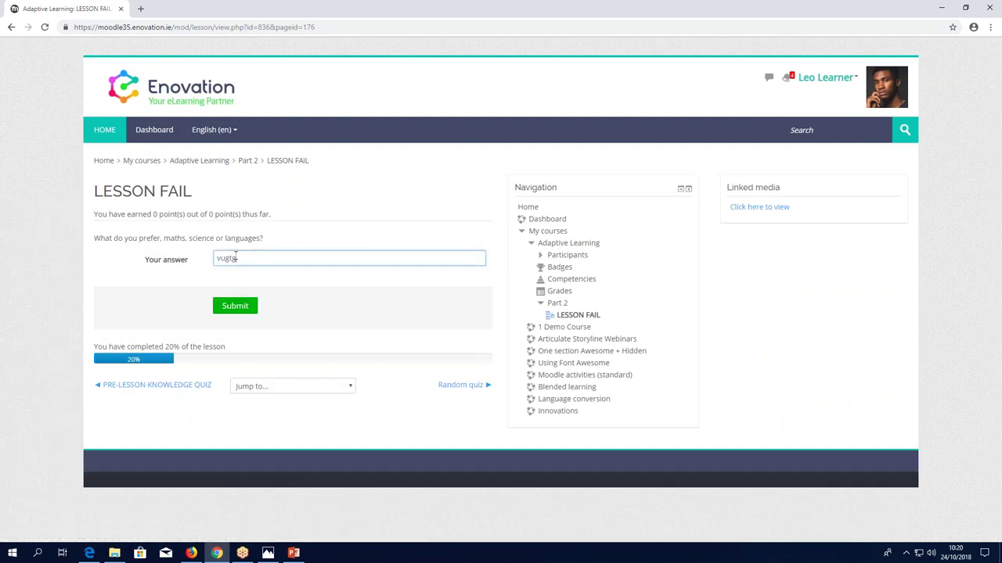
{"action": "left_click", "coordinate": [244, 306]}
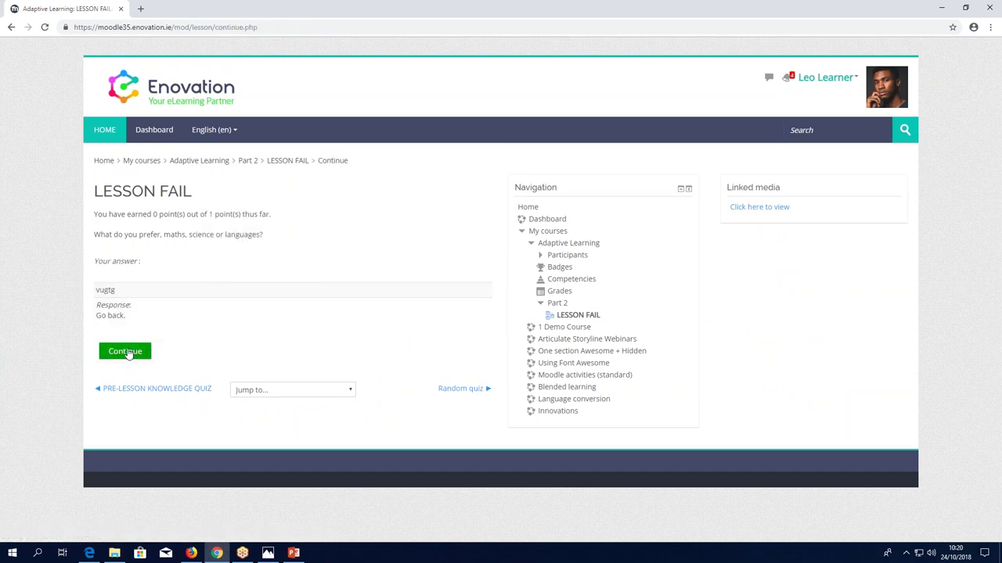
{"action": "left_click", "coordinate": [125, 352]}
{"action": "scroll", "coordinate": [126, 343], "scroll_direction": "down", "scroll_amount": 2}
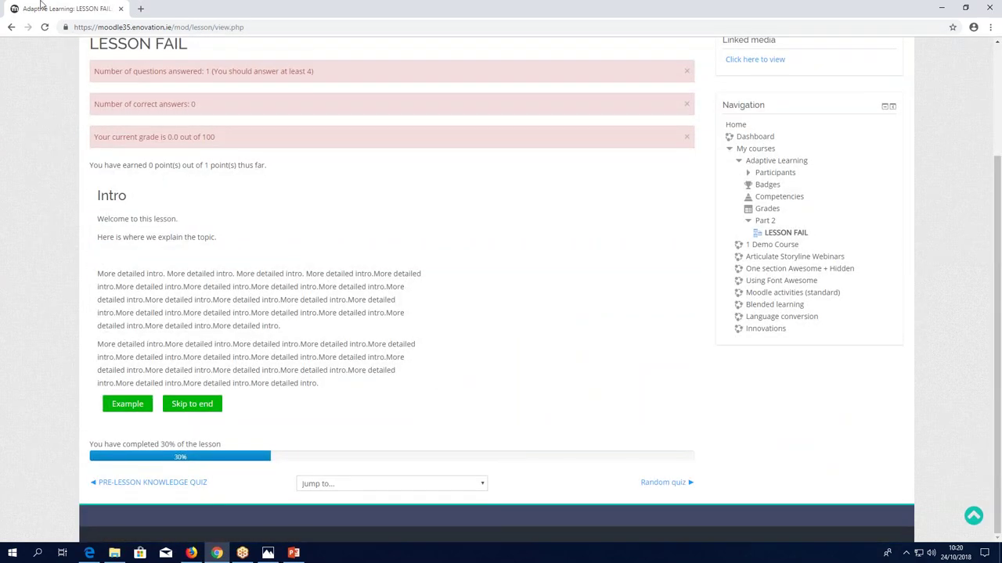
Return to the Adaptive Learning course page, and switch to Microsoft Edge to open LESSON PASS from Part 2.
{"action": "scroll", "coordinate": [48, 265], "scroll_direction": "up", "scroll_amount": 2}
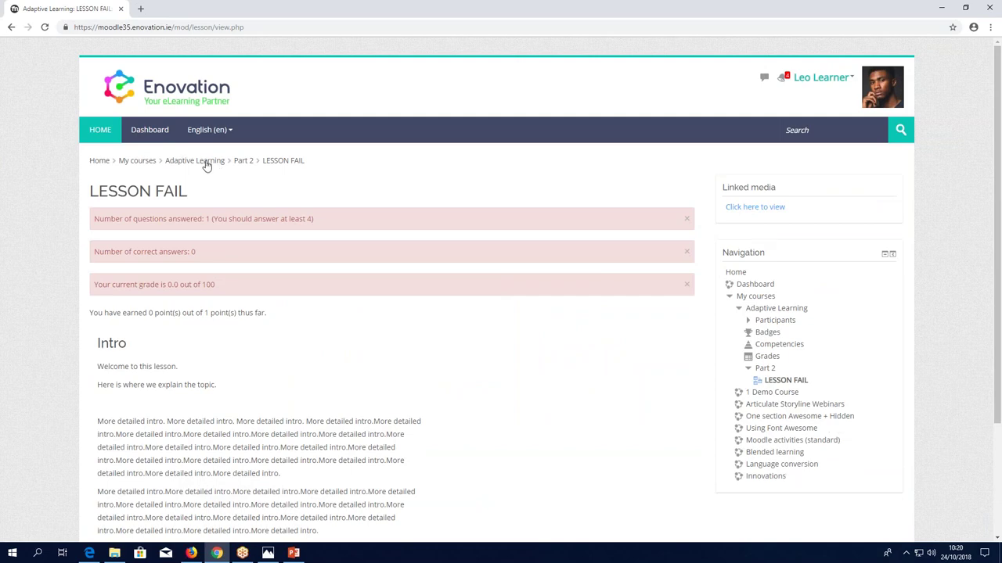
{"action": "left_click", "coordinate": [206, 165]}
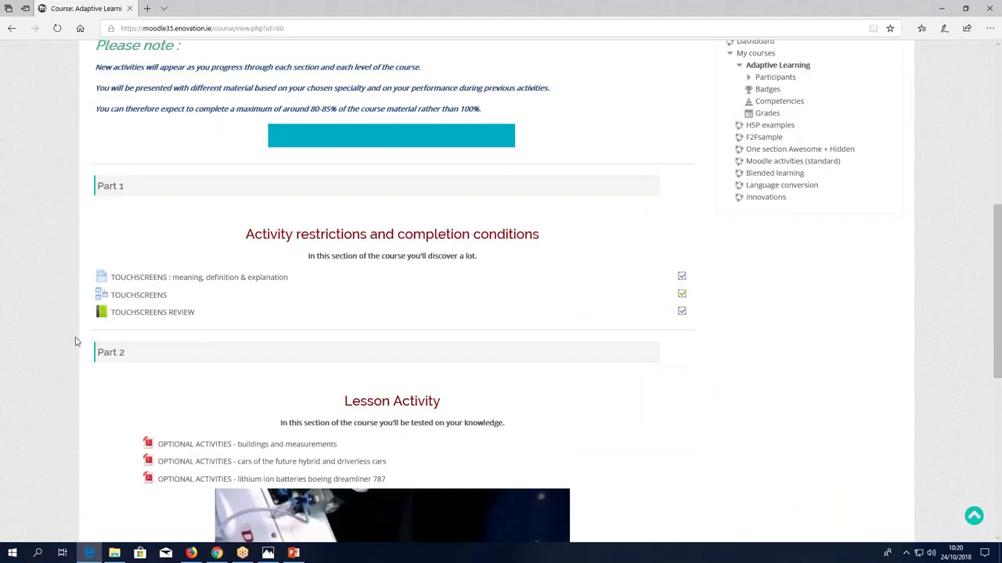
{"action": "scroll", "coordinate": [76, 342], "scroll_direction": "down", "scroll_amount": 5}
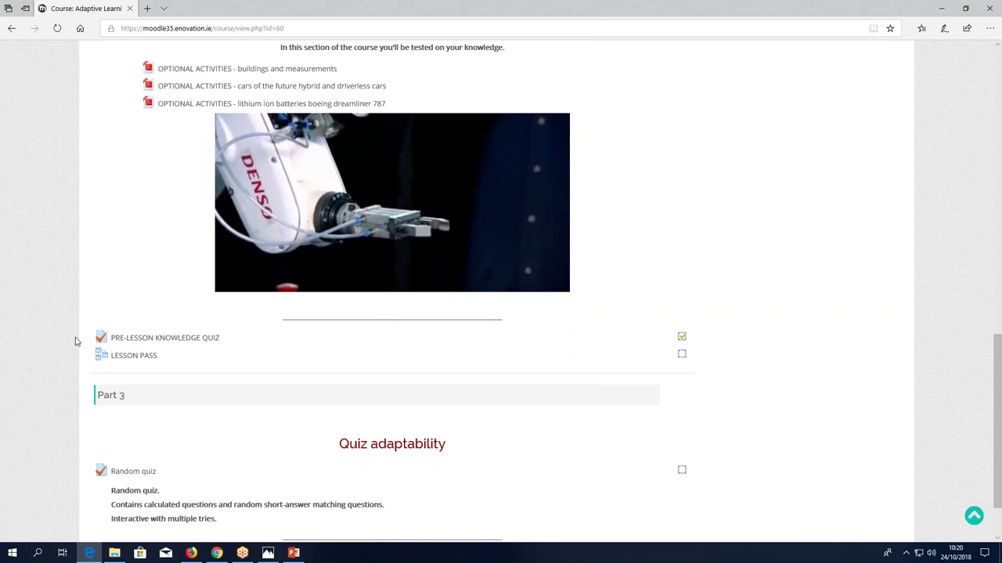
{"action": "left_click", "coordinate": [135, 359]}
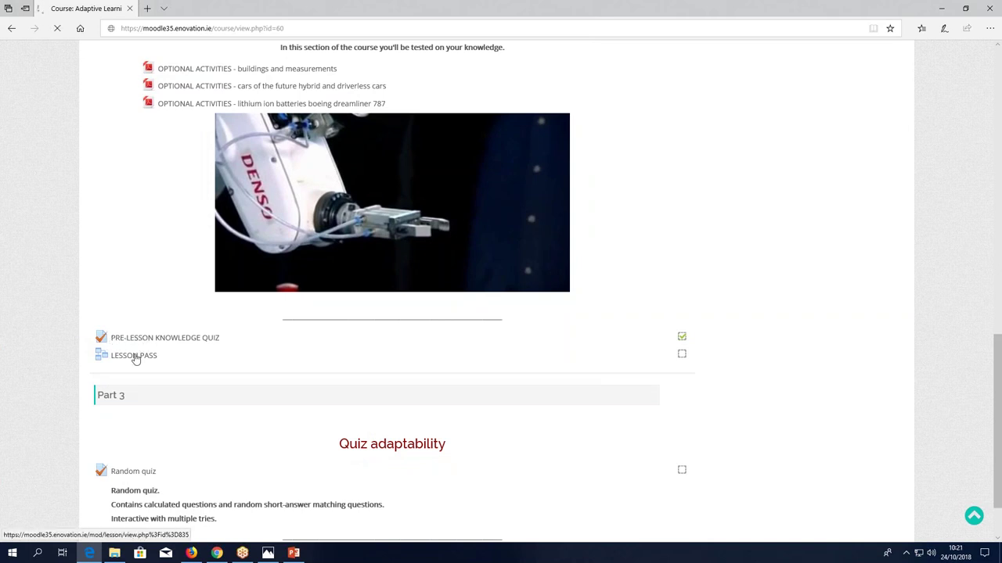
Advance LESSON PASS to the question on preferring maths, science or languages, submit "science" copied from the question, and continue.
{"action": "left_click", "coordinate": [134, 315]}
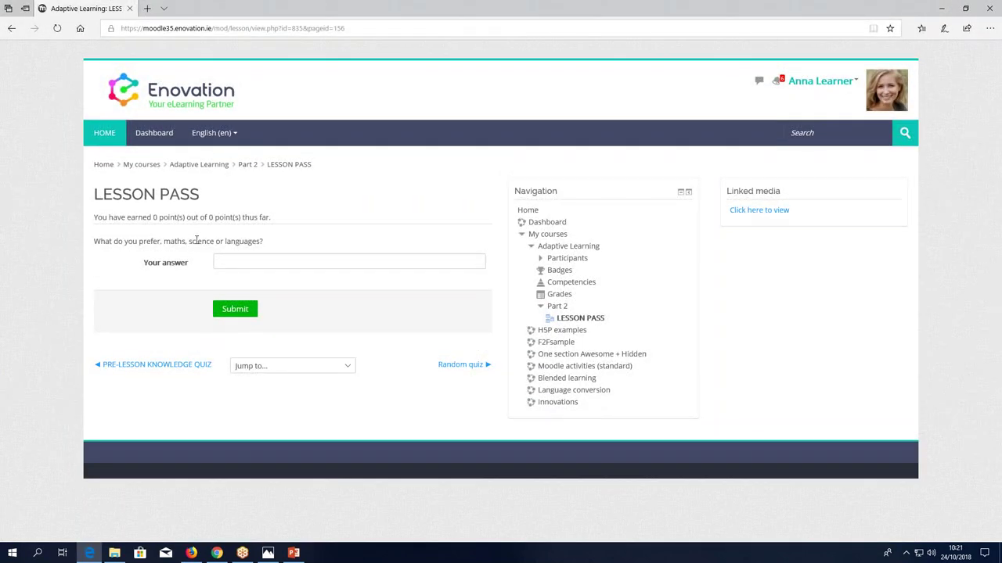
{"action": "double_click", "coordinate": [196, 241]}
{"action": "key", "text": "ctrl+c"}
{"action": "left_click", "coordinate": [250, 261]}
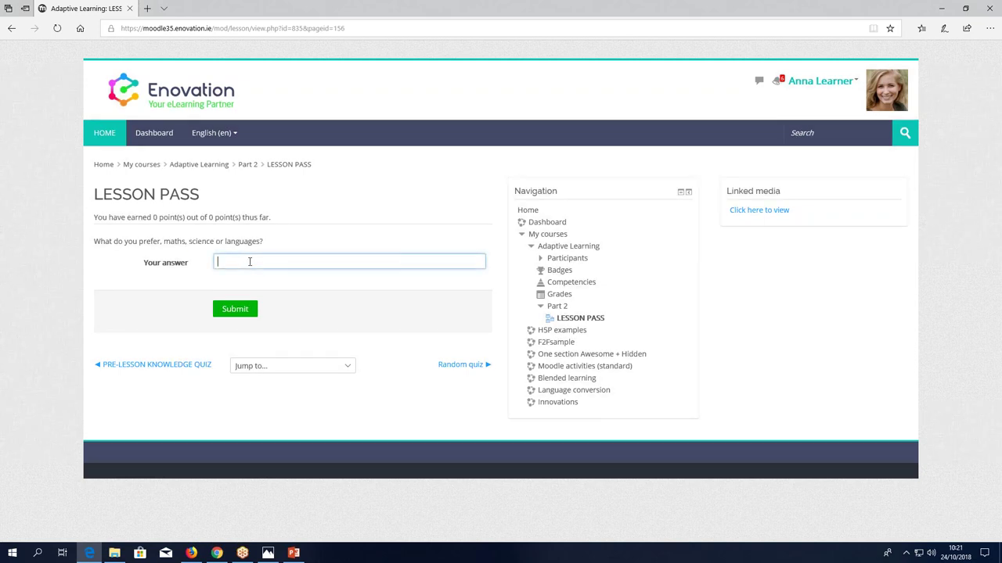
{"action": "key", "text": "ctrl+v"}
{"action": "left_click", "coordinate": [237, 308]}
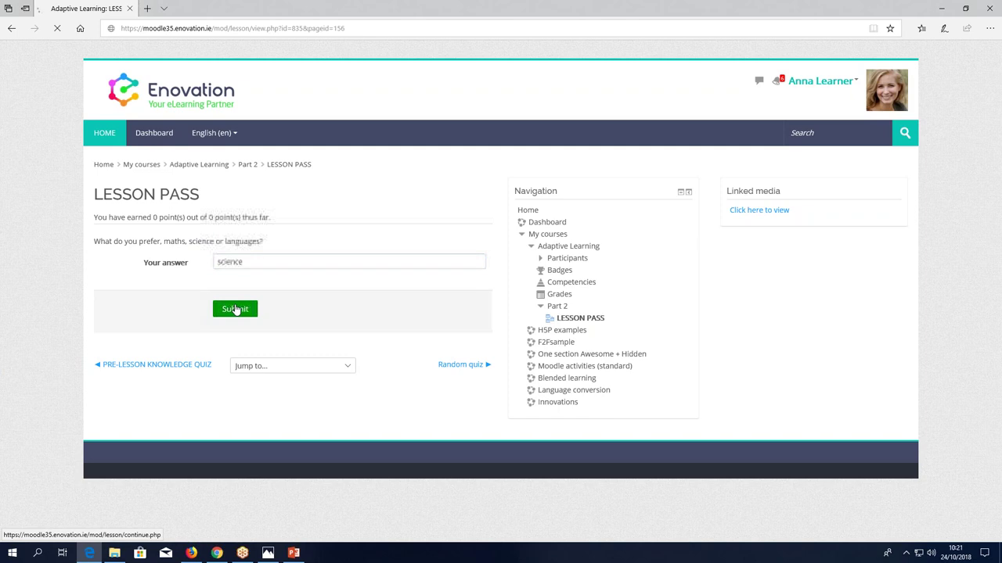
{"action": "left_click", "coordinate": [144, 352]}
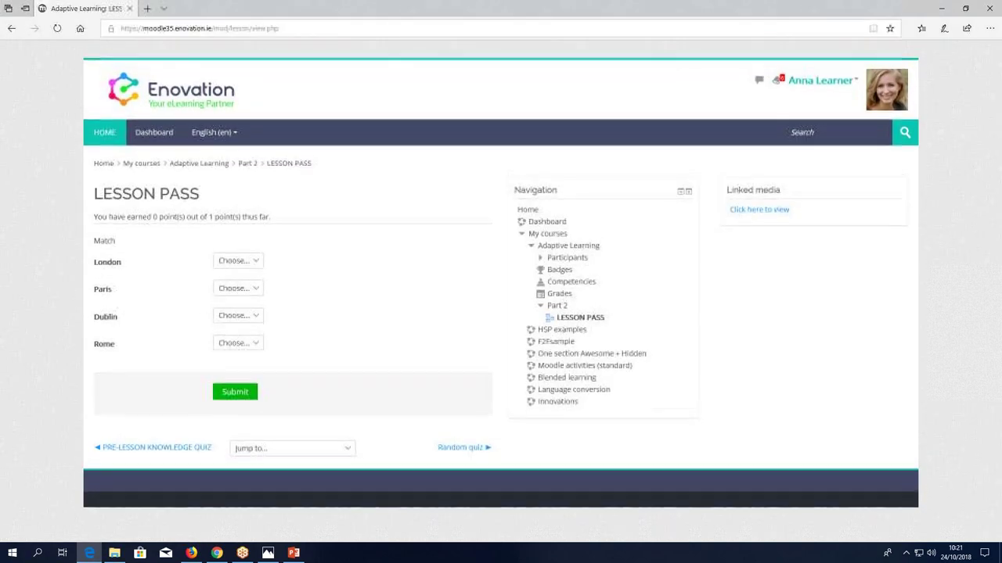
Match London with UK, Paris with France, Dublin with Ireland and Rome with Italy, submit the answers and continue.
{"action": "left_click", "coordinate": [236, 263]}
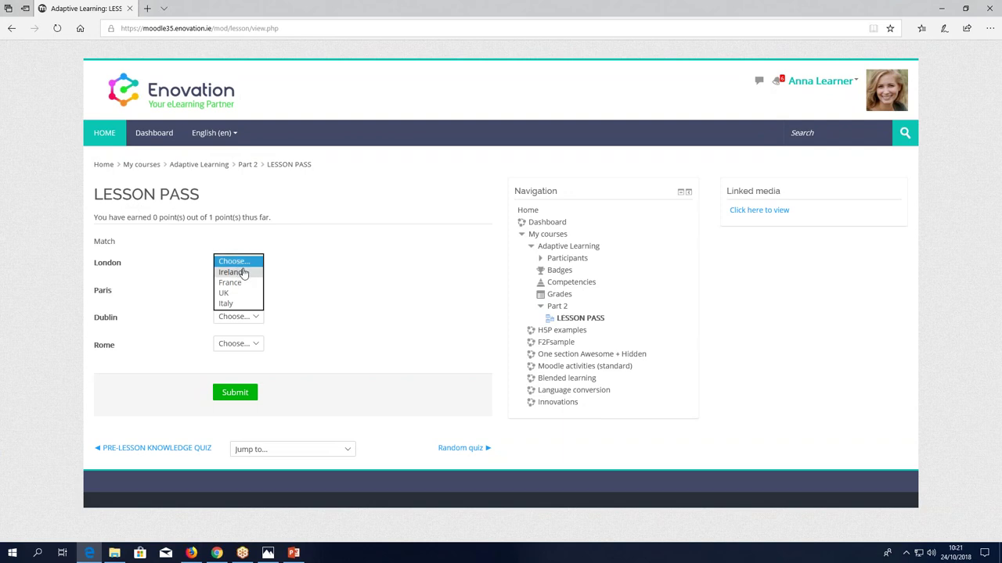
{"action": "left_click", "coordinate": [232, 293]}
{"action": "left_click", "coordinate": [238, 290]}
{"action": "left_click", "coordinate": [238, 310]}
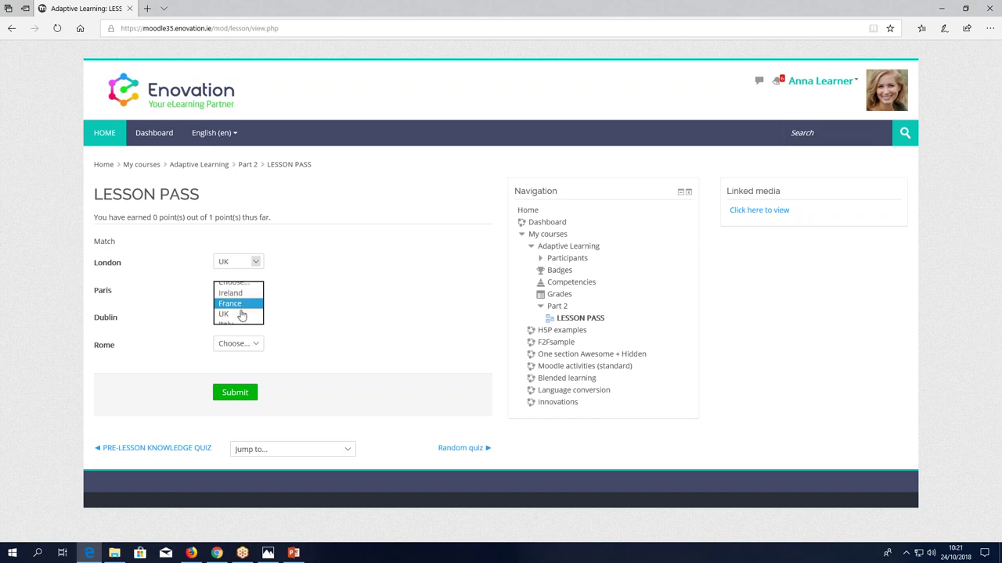
{"action": "left_click", "coordinate": [237, 318]}
{"action": "left_click", "coordinate": [234, 327]}
{"action": "left_click", "coordinate": [239, 347]}
{"action": "left_click", "coordinate": [233, 387]}
{"action": "left_click", "coordinate": [235, 392]}
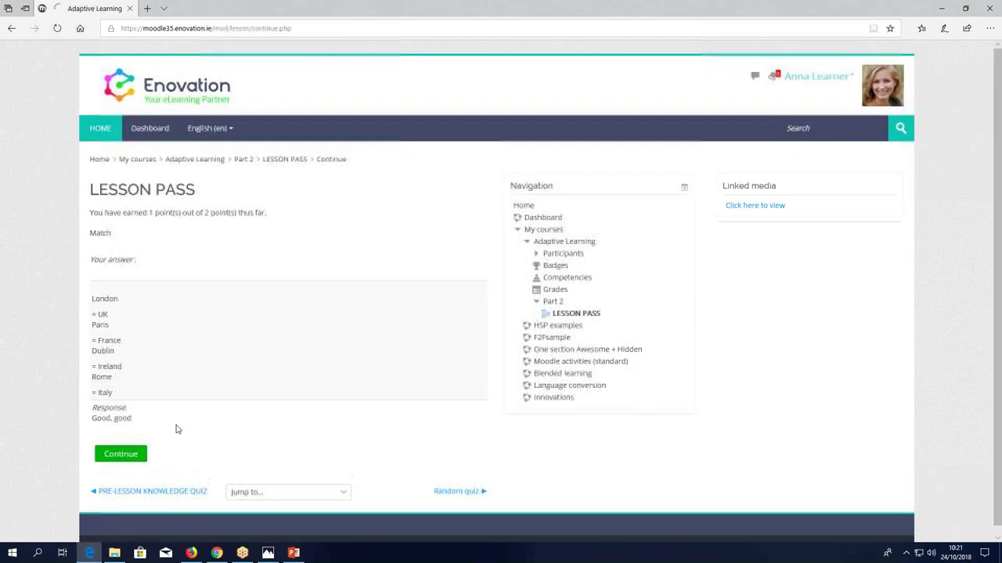
{"action": "left_click", "coordinate": [118, 459]}
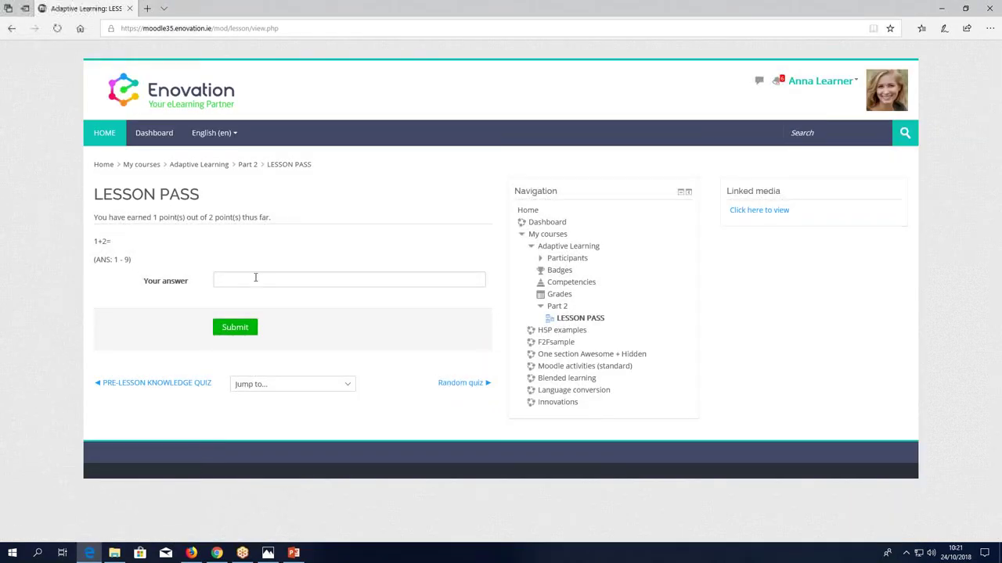
Try to submit letters instead of a number as the answer to 1+2=, and return to the question.
{"action": "left_click", "coordinate": [252, 280]}
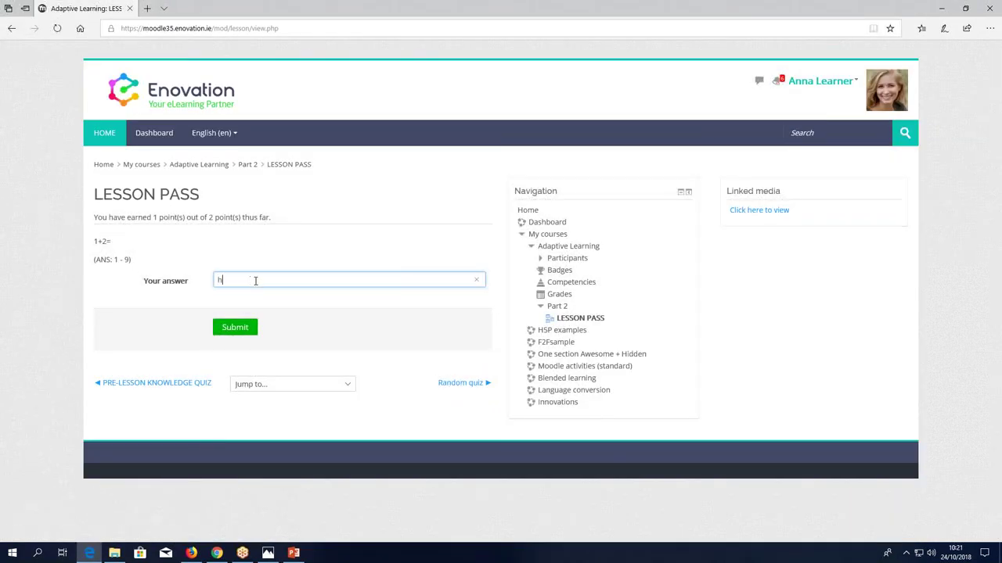
{"action": "left_click", "coordinate": [235, 332]}
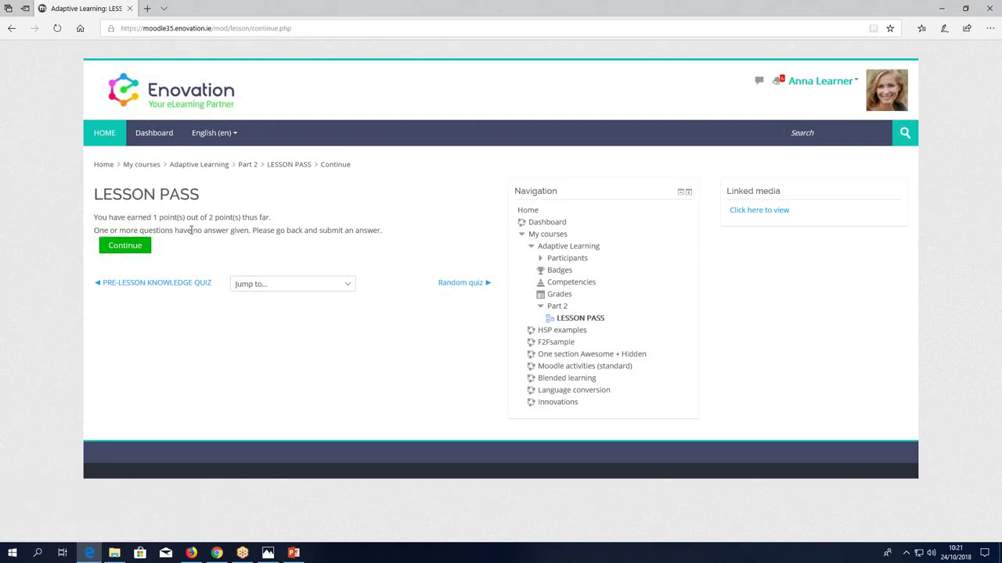
{"action": "left_click", "coordinate": [124, 246]}
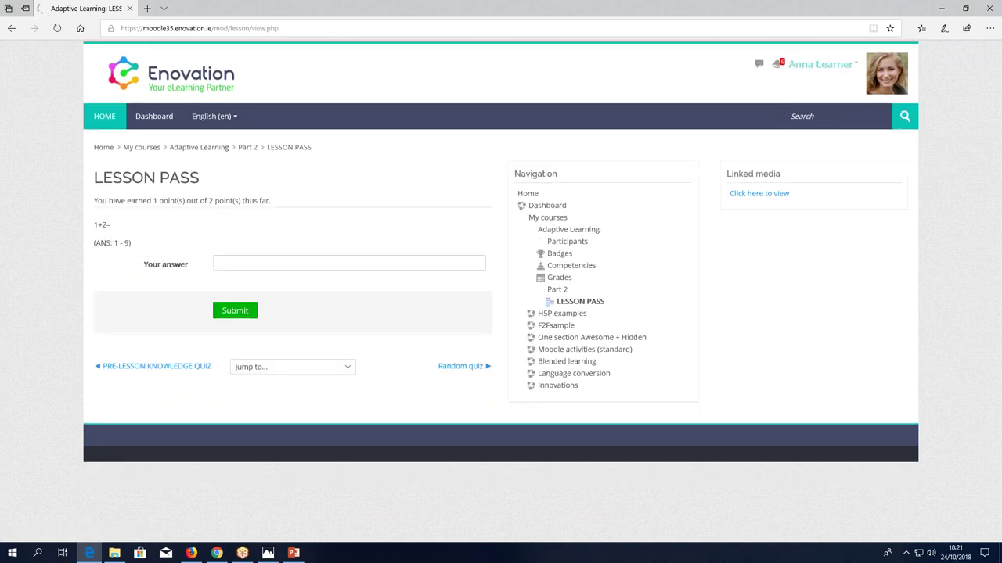
Submit 5 as the answer to 1+2= and continue past the response.
{"action": "left_click", "coordinate": [235, 278]}
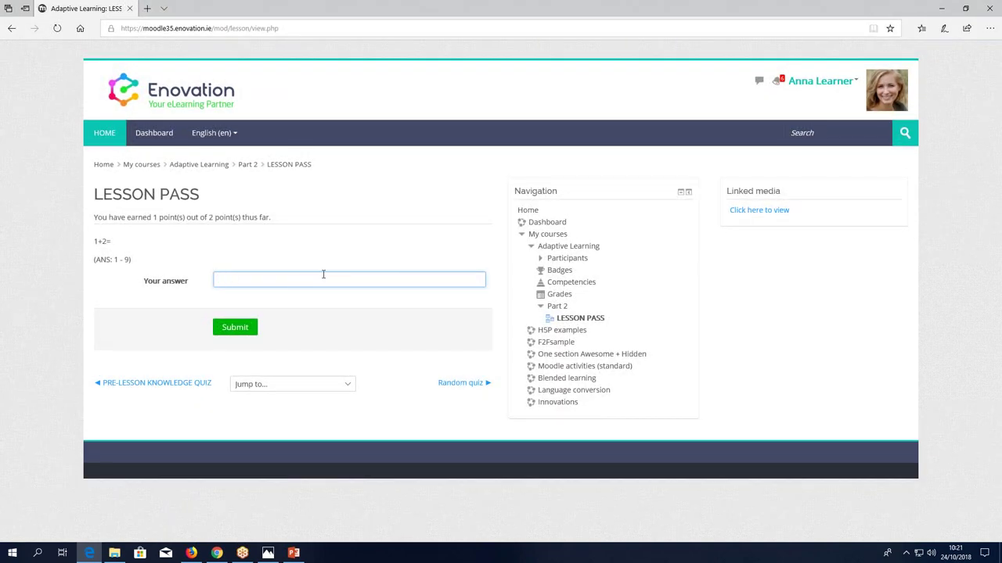
{"action": "type", "text": "5"}
{"action": "left_click", "coordinate": [228, 334]}
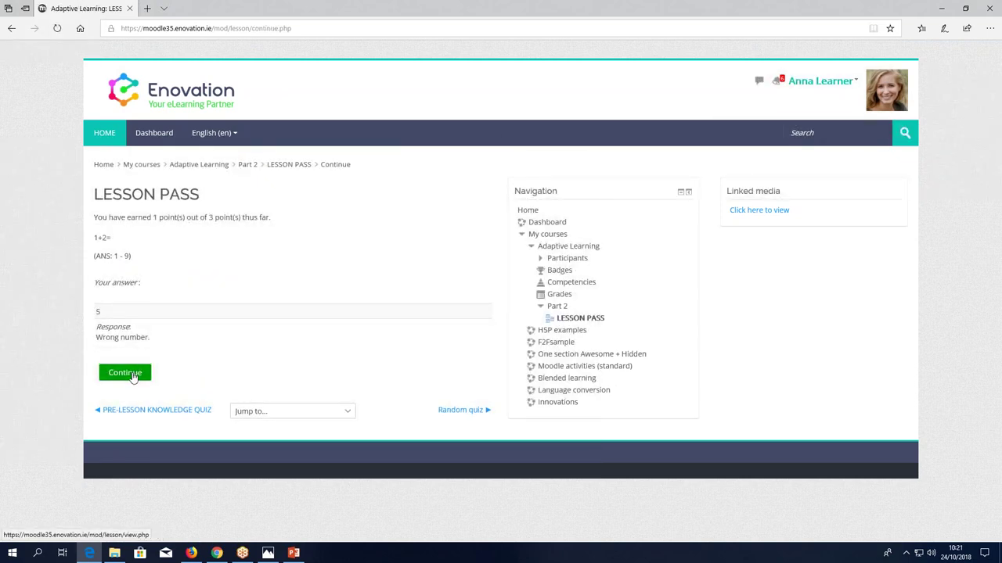
{"action": "left_click", "coordinate": [125, 374]}
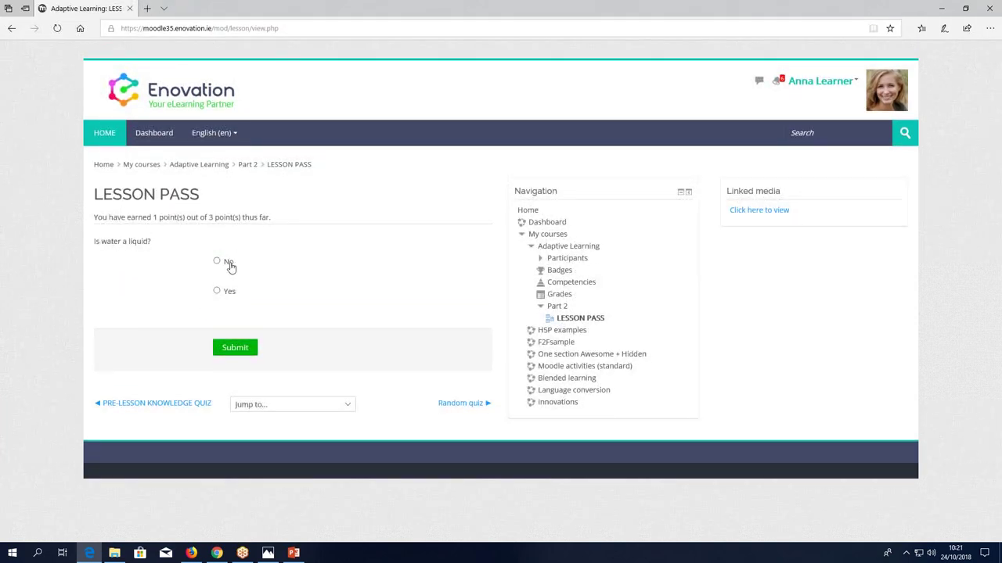
Answer No to "Is water a liquid?", and continue through the Wrong answers 2 page to the level 2 questions.
{"action": "left_click", "coordinate": [237, 350]}
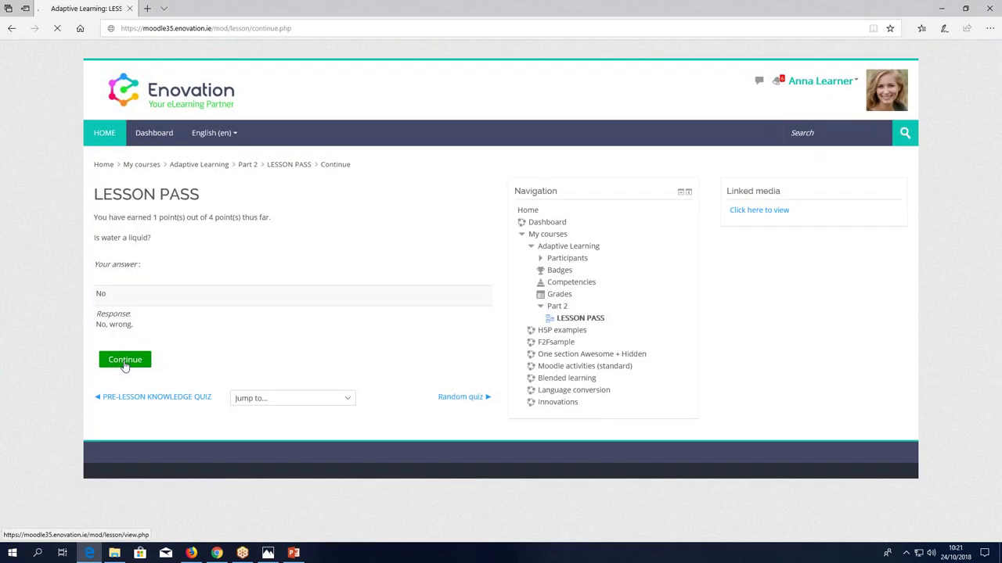
{"action": "left_click", "coordinate": [124, 362]}
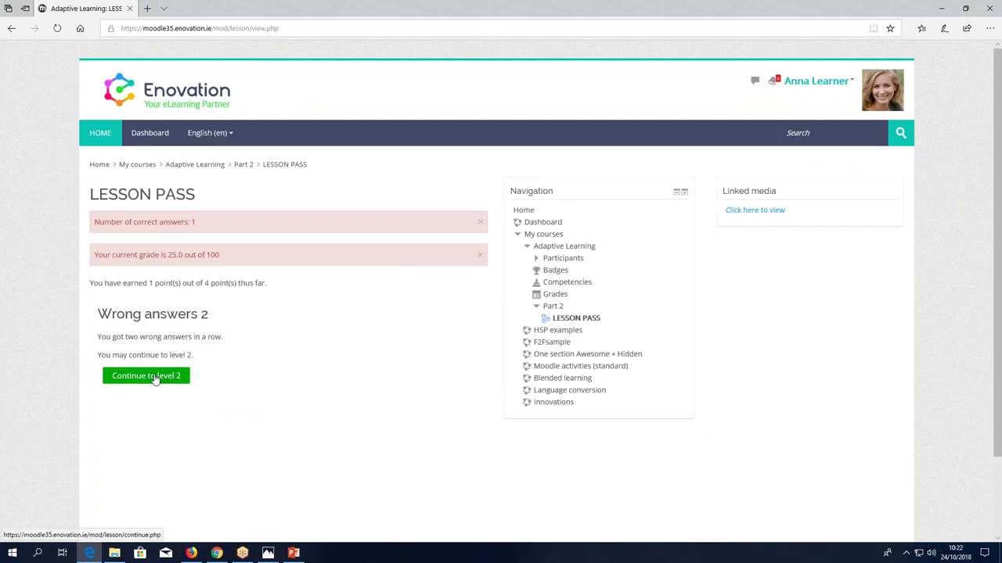
{"action": "left_click", "coordinate": [151, 377]}
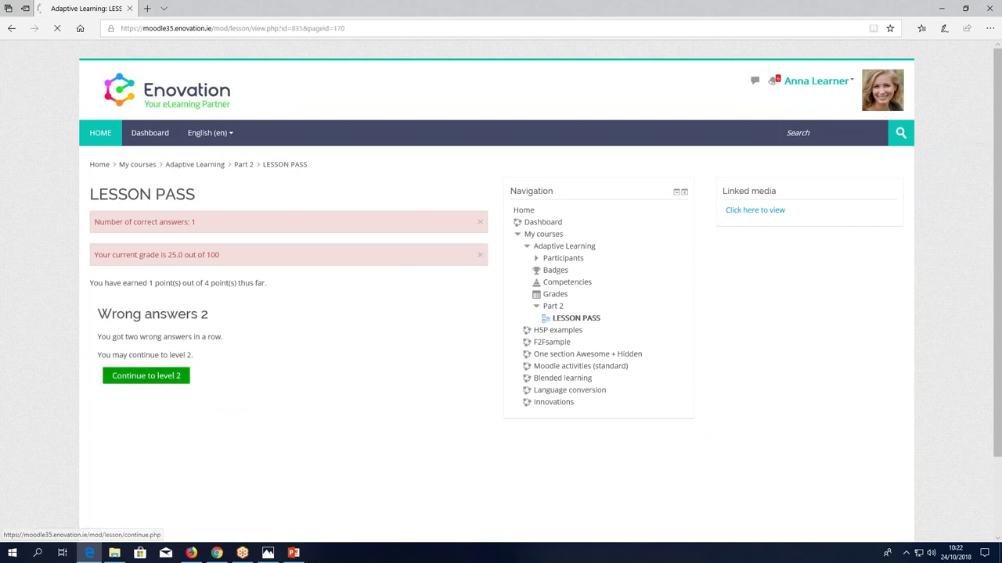
{"action": "left_click", "coordinate": [133, 357]}
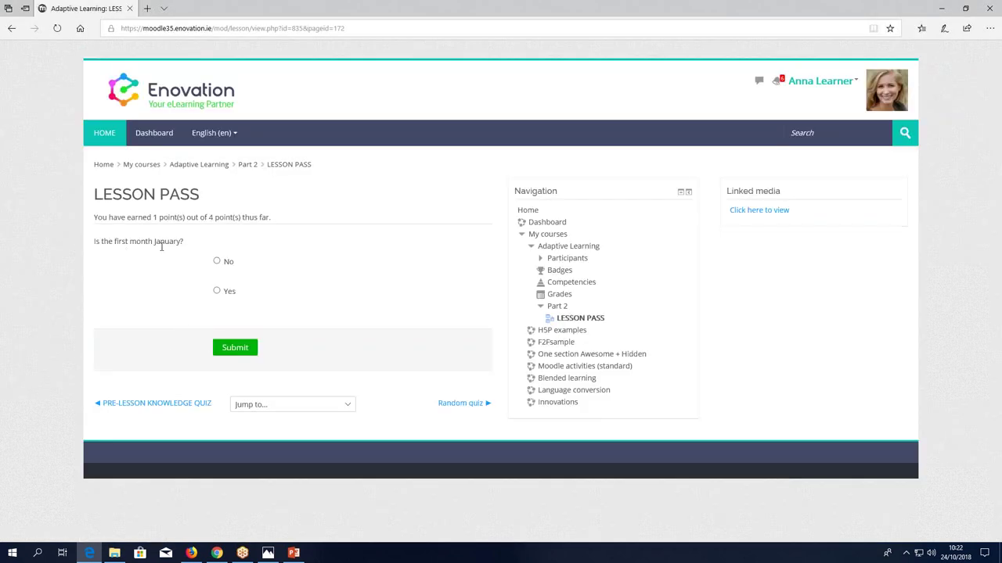
Answer Yes to "Is the first month January?", submit it and continue.
{"action": "left_click", "coordinate": [227, 292]}
{"action": "left_click", "coordinate": [234, 348]}
{"action": "left_click", "coordinate": [127, 354]}
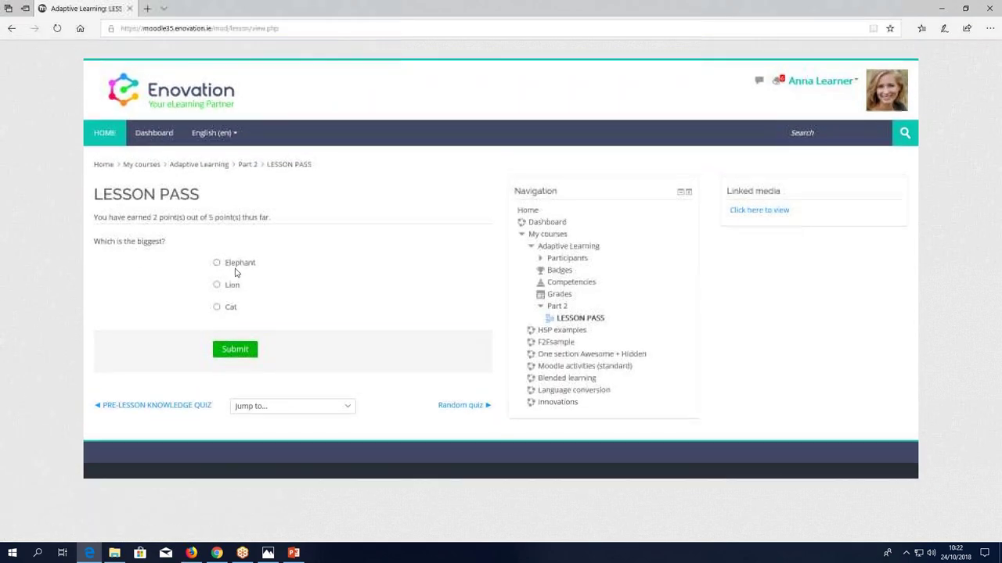
Answer Lion to "Which is the biggest?", continue to the Section 2 content page and reopen its questions.
{"action": "left_click", "coordinate": [232, 287]}
{"action": "left_click", "coordinate": [235, 350]}
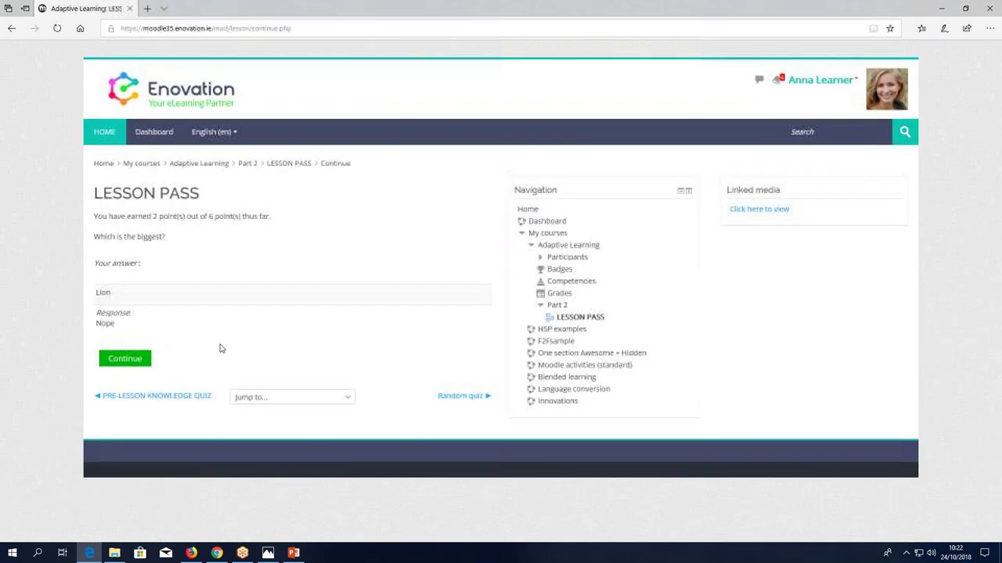
{"action": "left_click", "coordinate": [127, 360]}
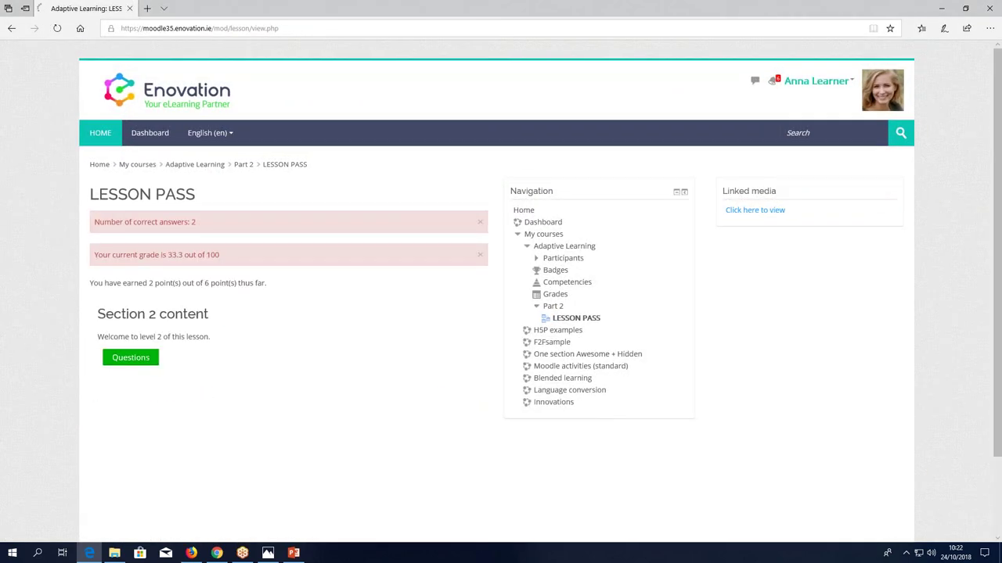
{"action": "left_click", "coordinate": [130, 358]}
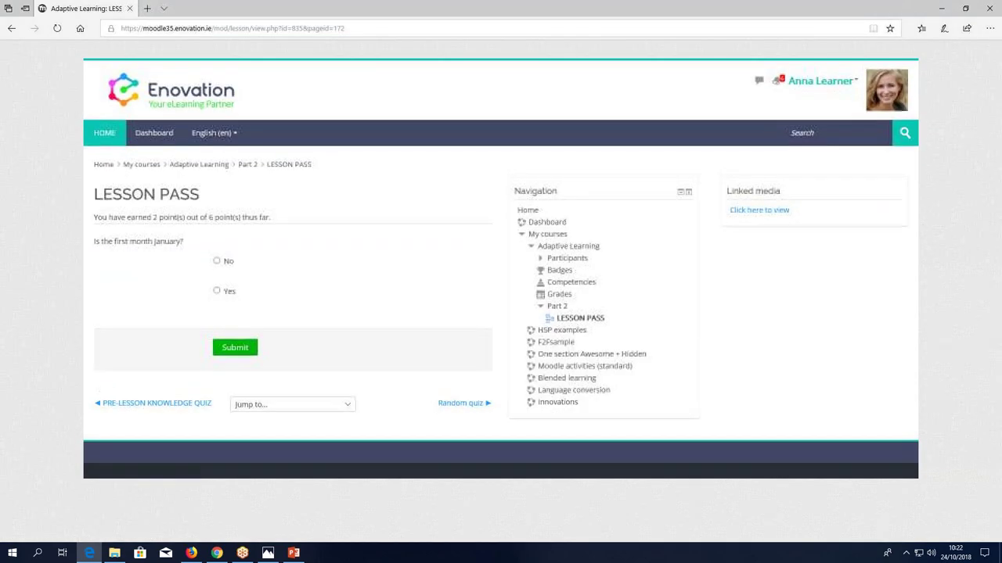
Return to the Adaptive Learning course page and switch to the administrator's view of the course in Firefox.
{"action": "left_click", "coordinate": [184, 164]}
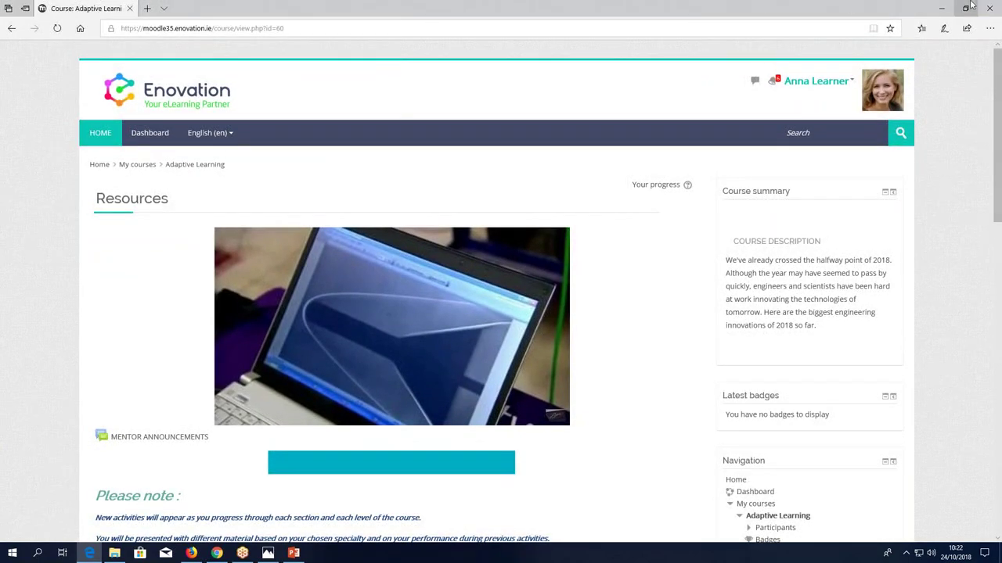
{"action": "left_click", "coordinate": [941, 8]}
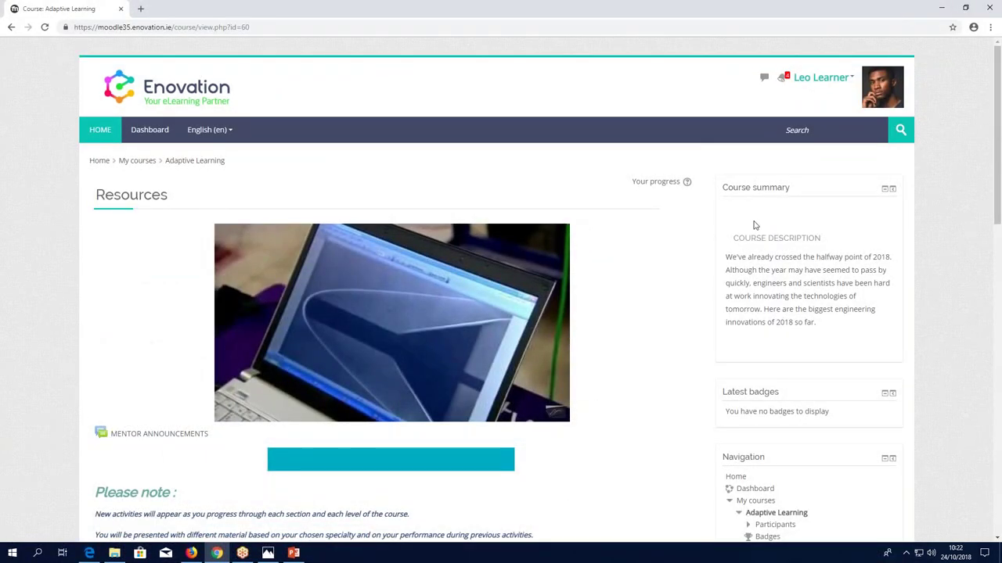
{"action": "left_click", "coordinate": [941, 8]}
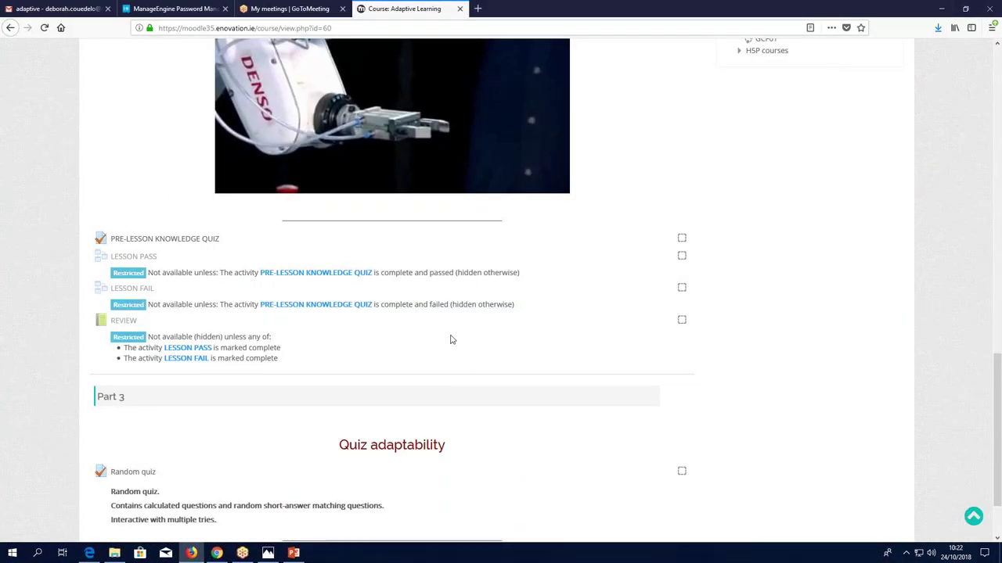
Open the Random quiz in Part 3 of the course and go to its edit settings.
{"action": "scroll", "coordinate": [443, 340], "scroll_direction": "down", "scroll_amount": 2}
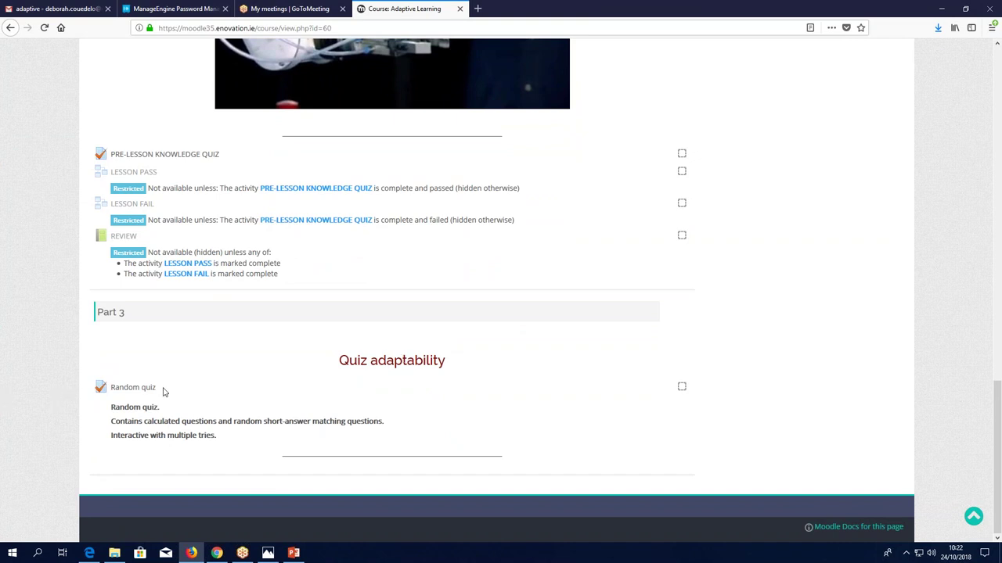
{"action": "left_click", "coordinate": [128, 389]}
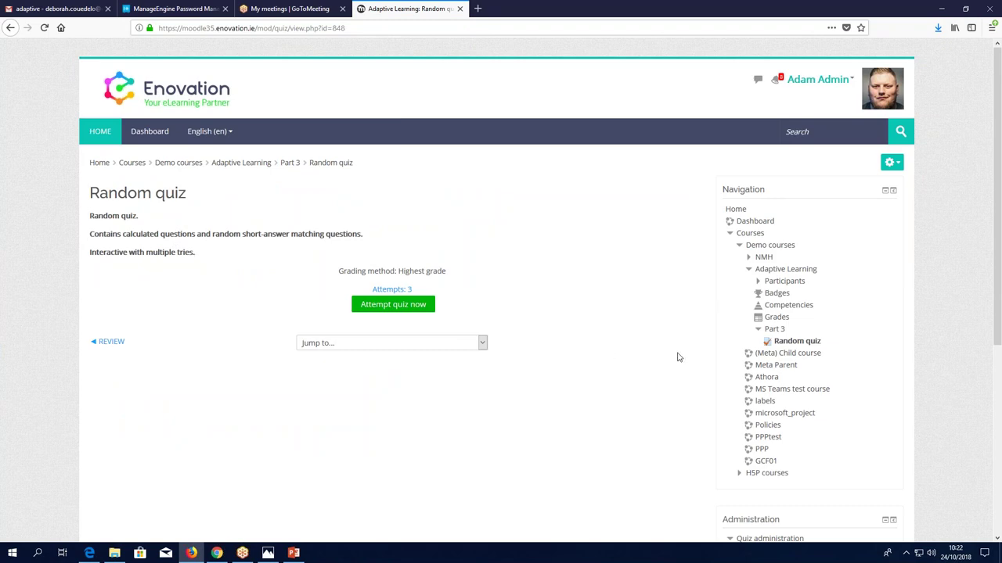
{"action": "scroll", "coordinate": [673, 362], "scroll_direction": "down", "scroll_amount": 5}
{"action": "left_click", "coordinate": [771, 254]}
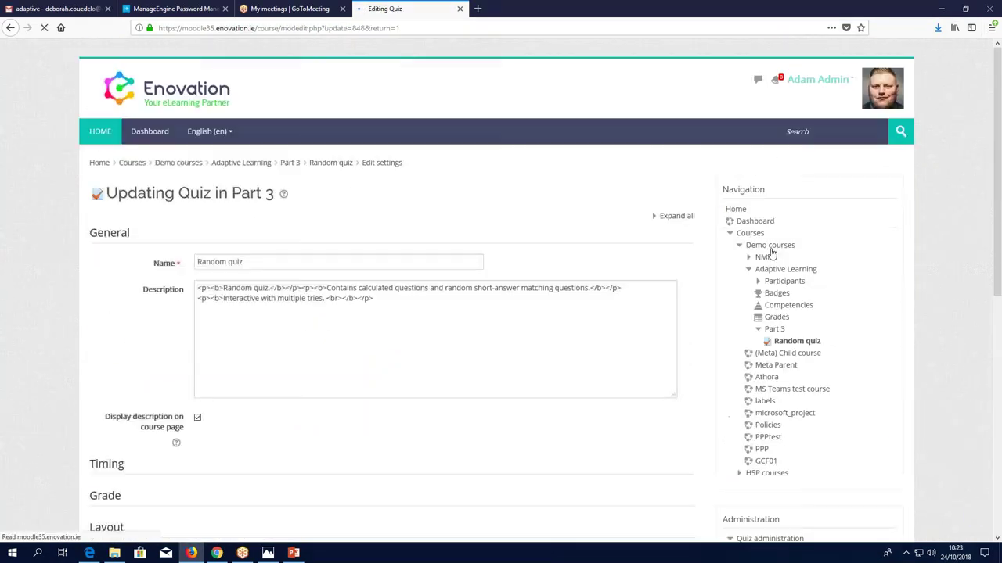
Examine the quiz's Question behaviour settings, including the help for How questions behave and its available modes.
{"action": "scroll", "coordinate": [96, 354], "scroll_direction": "down", "scroll_amount": 5}
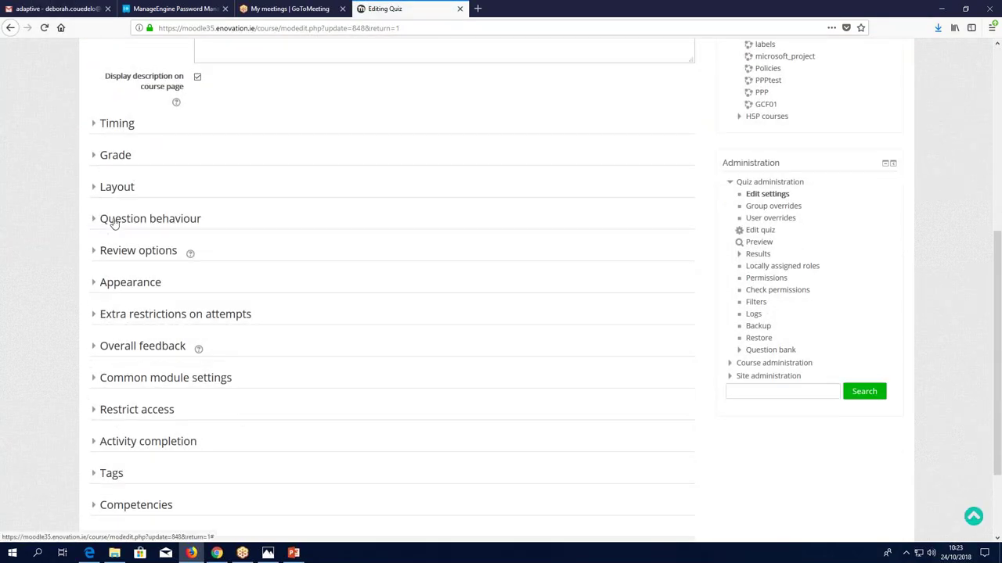
{"action": "left_click", "coordinate": [109, 222]}
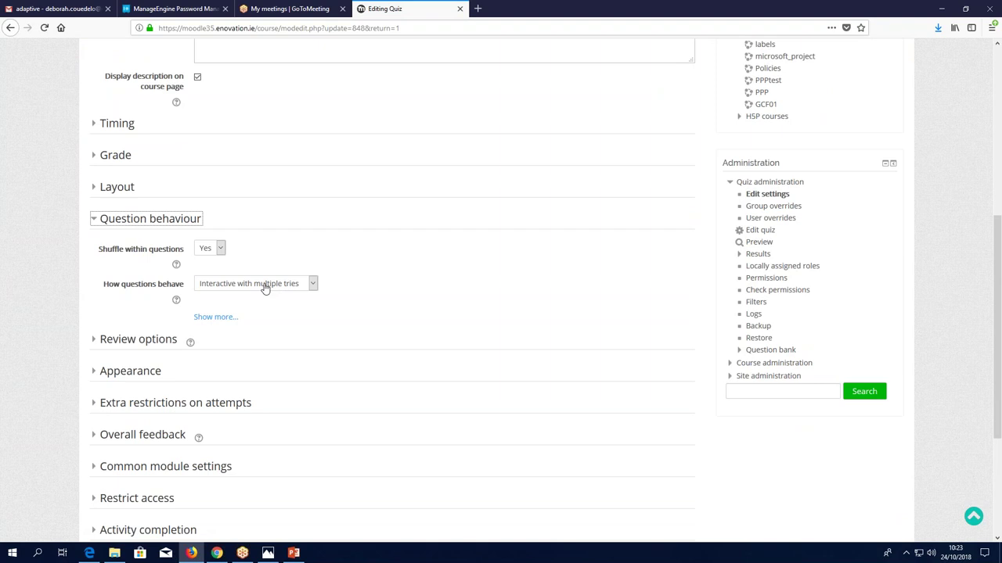
{"action": "left_click", "coordinate": [177, 302]}
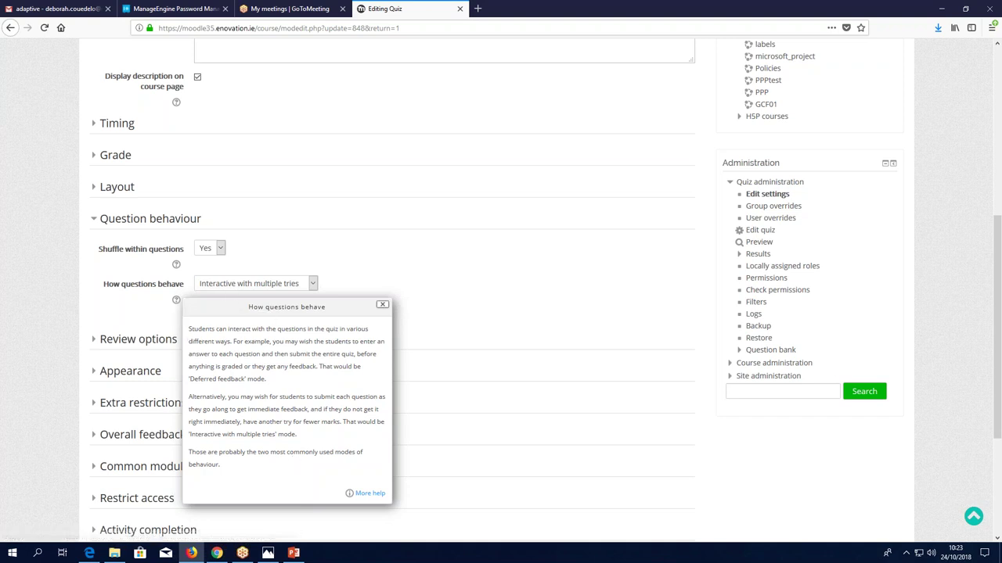
{"action": "left_click", "coordinate": [384, 304]}
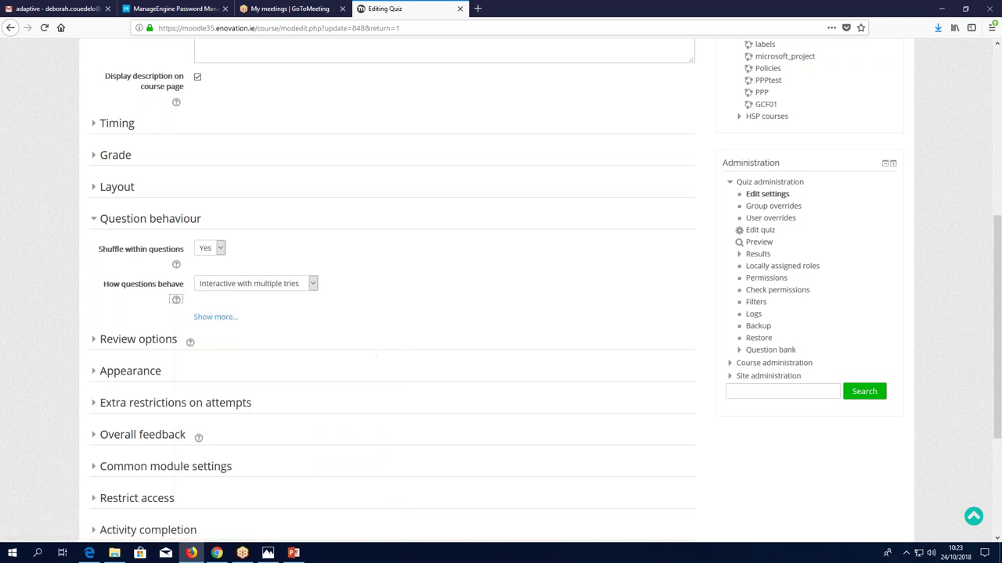
{"action": "left_click", "coordinate": [296, 287]}
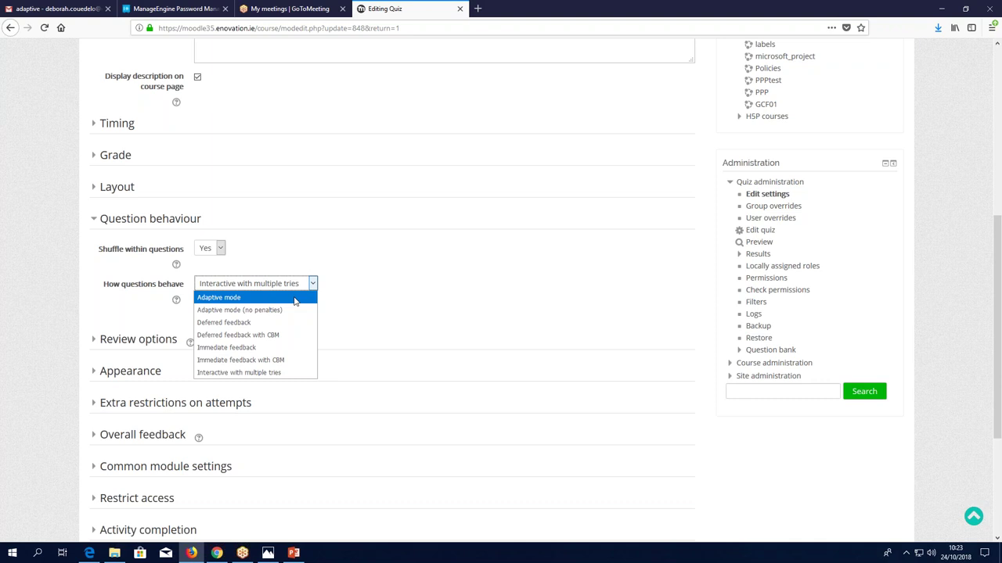
{"action": "left_click", "coordinate": [415, 295]}
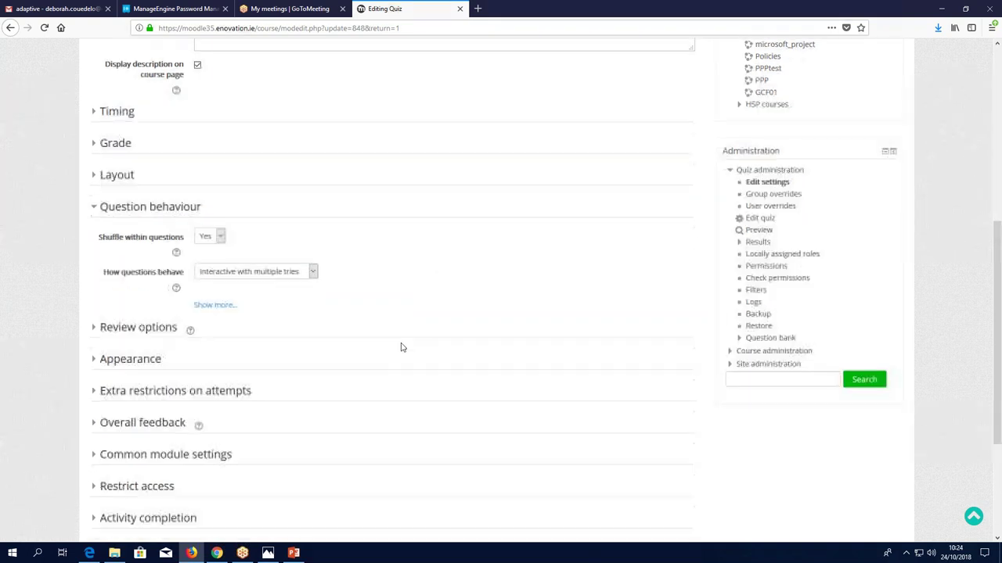
Expand the quiz's Overall feedback settings to view the feedback for each grade boundary.
{"action": "scroll", "coordinate": [401, 347], "scroll_direction": "down", "scroll_amount": 3}
{"action": "left_click", "coordinate": [124, 260]}
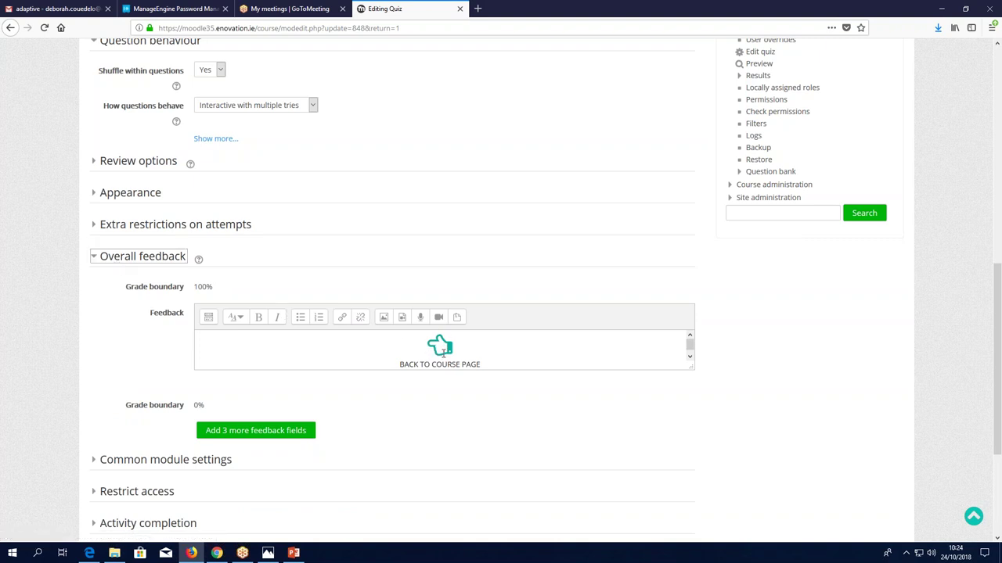
Add three more overall feedback fields to the quiz and enter 80%-90% as the first new grade boundary.
{"action": "left_click", "coordinate": [235, 436]}
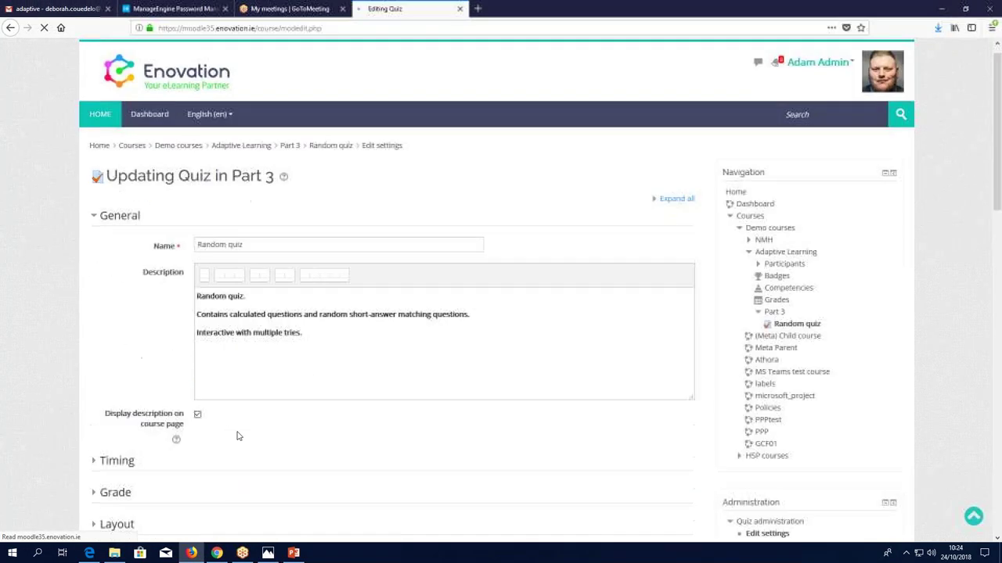
{"action": "scroll", "coordinate": [239, 436], "scroll_direction": "down", "scroll_amount": 8}
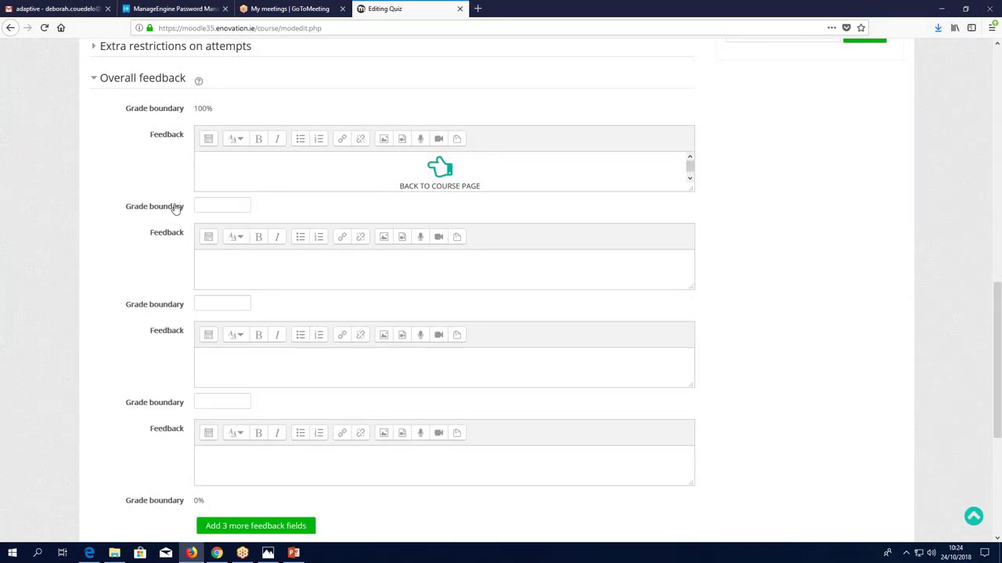
{"action": "left_click", "coordinate": [206, 204]}
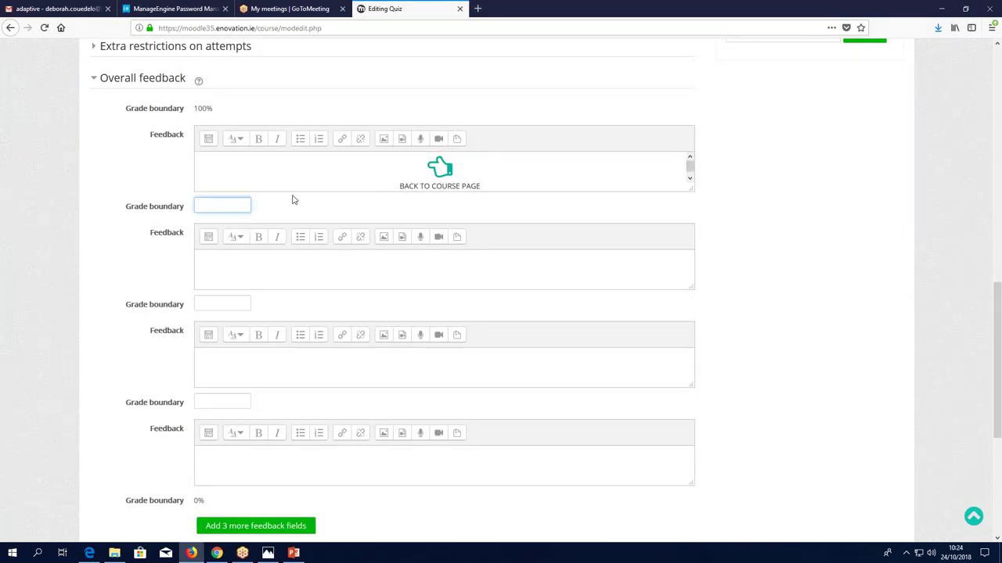
{"action": "type", "text": "80%-90%"}
{"action": "left_click", "coordinate": [234, 270]}
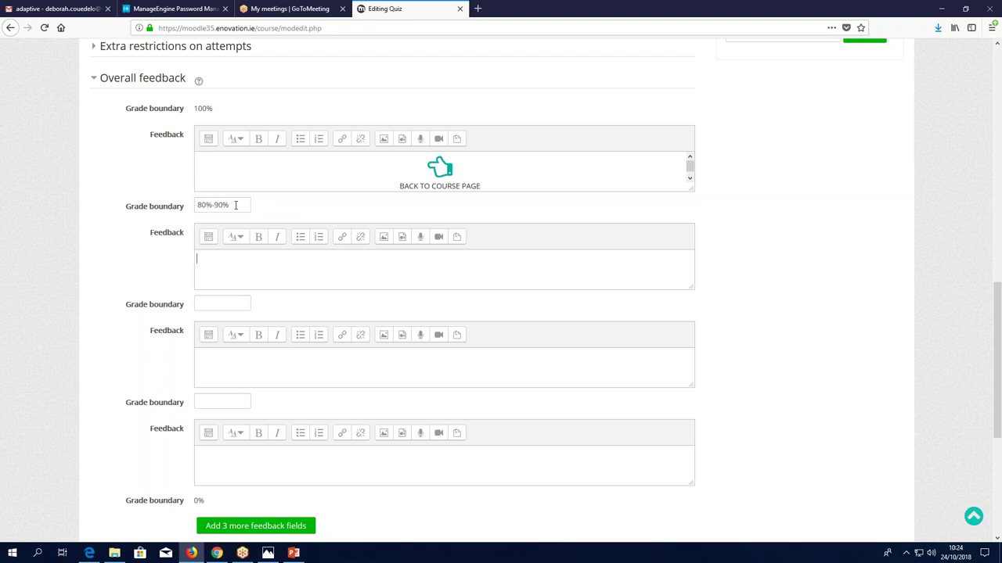
Leave the quiz settings without saving and go to the Random quiz's question editing page.
{"action": "scroll", "coordinate": [95, 406], "scroll_direction": "up", "scroll_amount": 3}
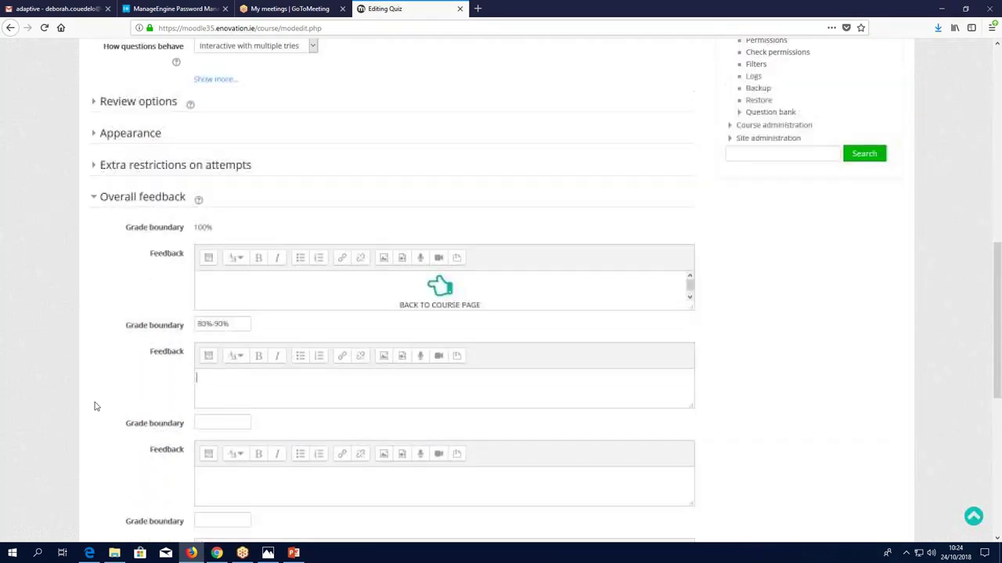
{"action": "scroll", "coordinate": [95, 406], "scroll_direction": "up", "scroll_amount": 9}
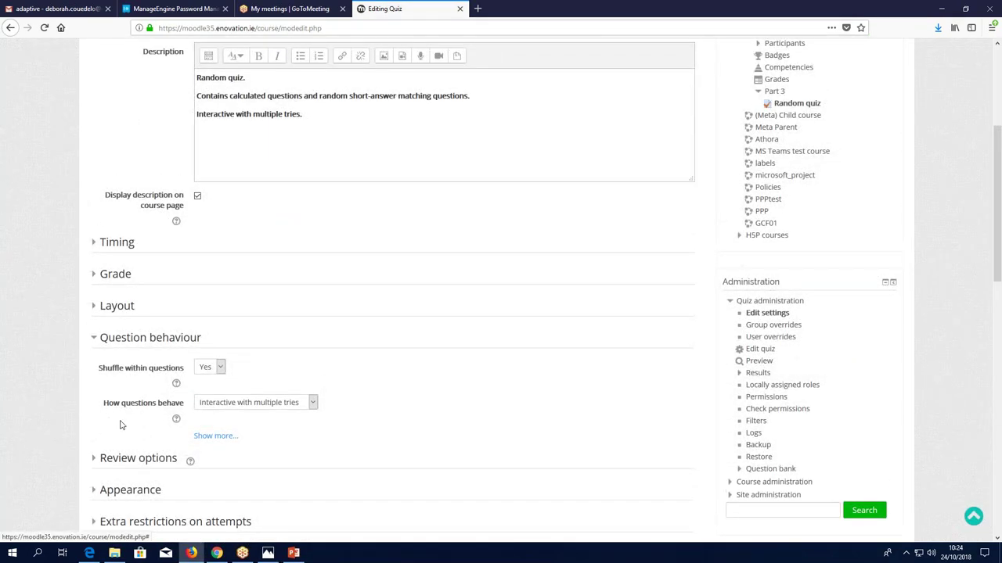
{"action": "scroll", "coordinate": [121, 425], "scroll_direction": "up", "scroll_amount": 2}
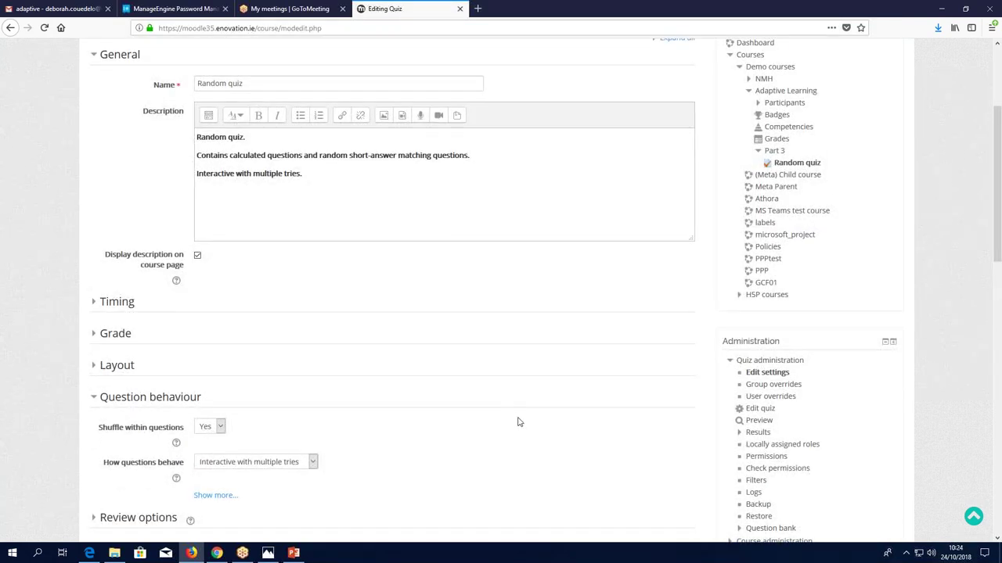
{"action": "left_click", "coordinate": [755, 409]}
{"action": "key", "text": "Return"}
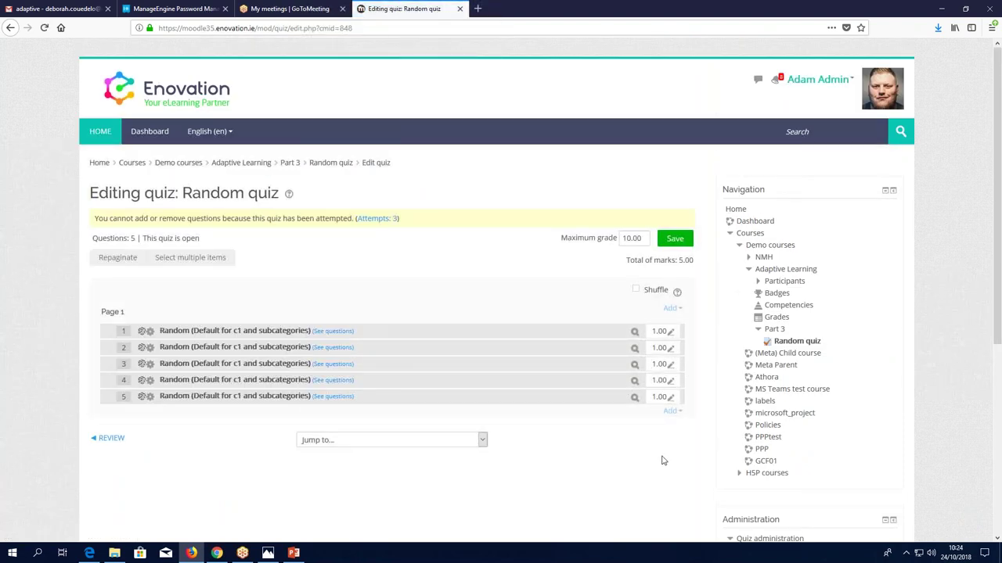
Examine the Random quiz's list of random questions and try the options for adding questions to the page.
{"action": "scroll", "coordinate": [664, 462], "scroll_direction": "down", "scroll_amount": 1}
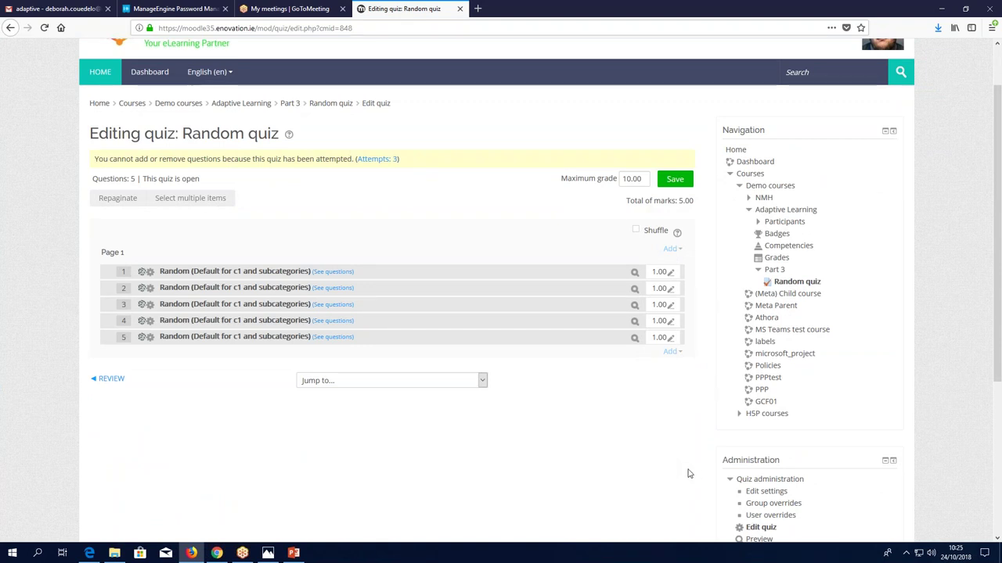
{"action": "scroll", "coordinate": [687, 472], "scroll_direction": "down", "scroll_amount": 2}
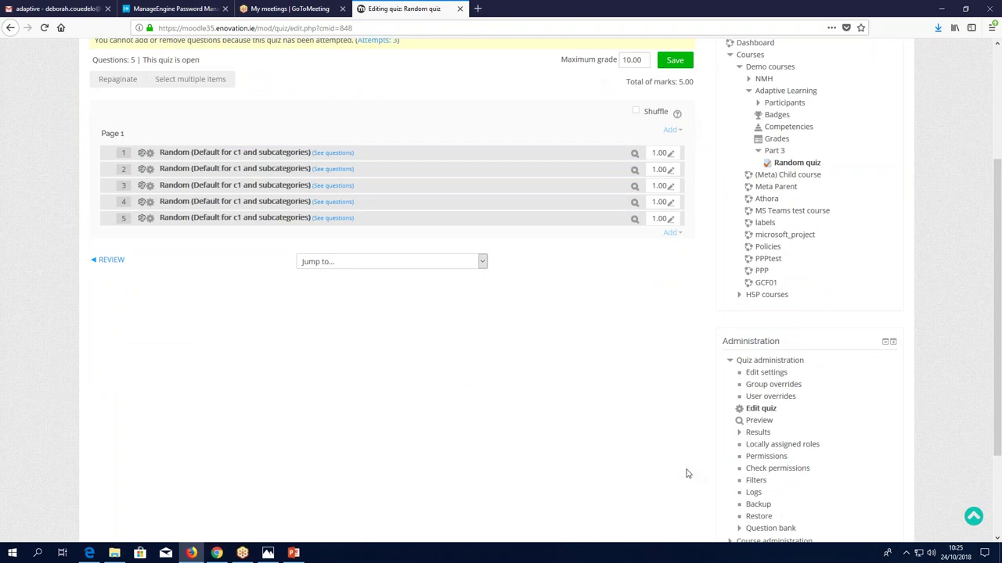
{"action": "scroll", "coordinate": [687, 474], "scroll_direction": "down", "scroll_amount": 2}
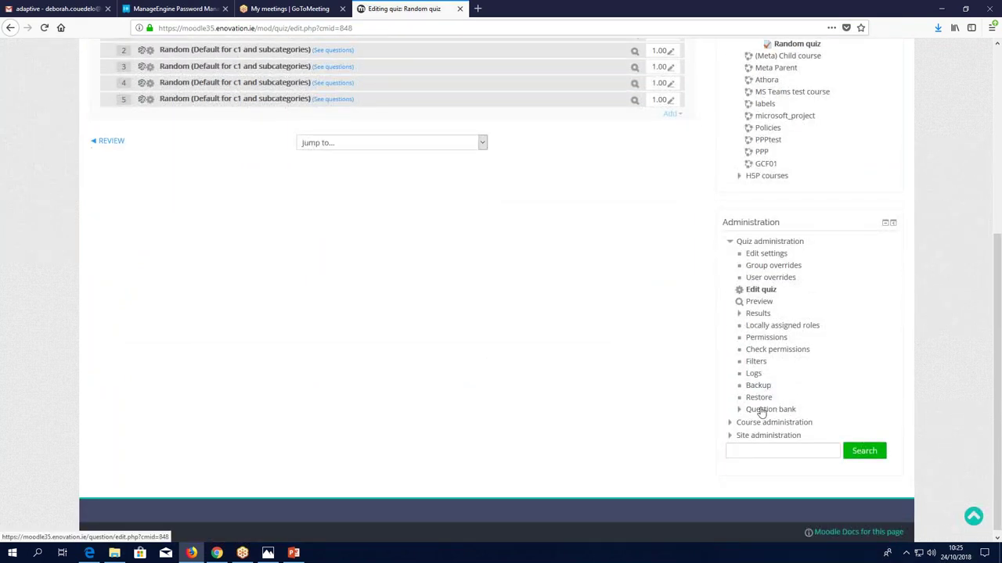
{"action": "scroll", "coordinate": [760, 411], "scroll_direction": "up", "scroll_amount": 3}
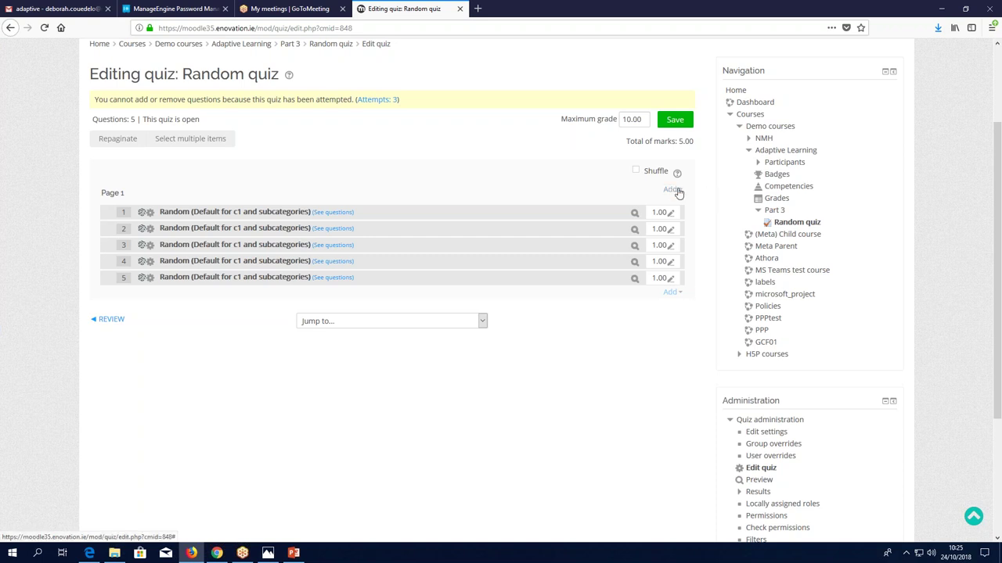
{"action": "left_click", "coordinate": [678, 193]}
{"action": "left_click", "coordinate": [676, 294]}
{"action": "left_click", "coordinate": [377, 30]}
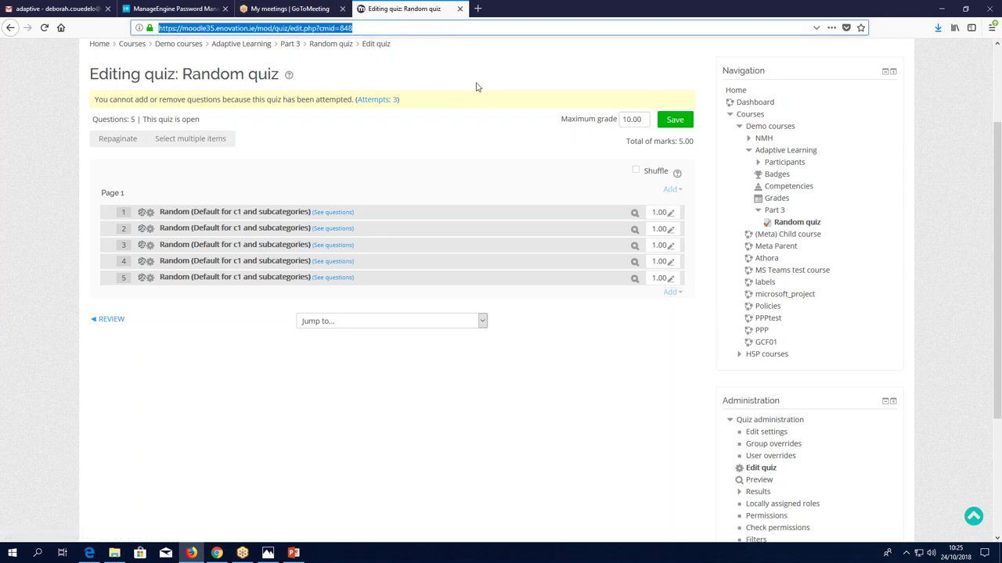
Open the quiz's question bank and look through the questions in the Default for c1 category.
{"action": "scroll", "coordinate": [603, 423], "scroll_direction": "down", "scroll_amount": 4}
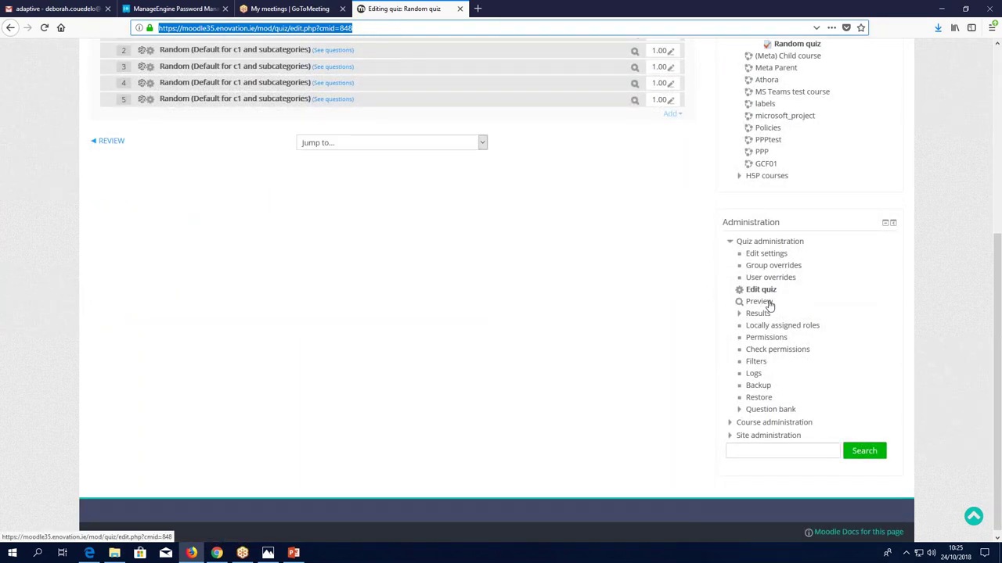
{"action": "left_click", "coordinate": [773, 410]}
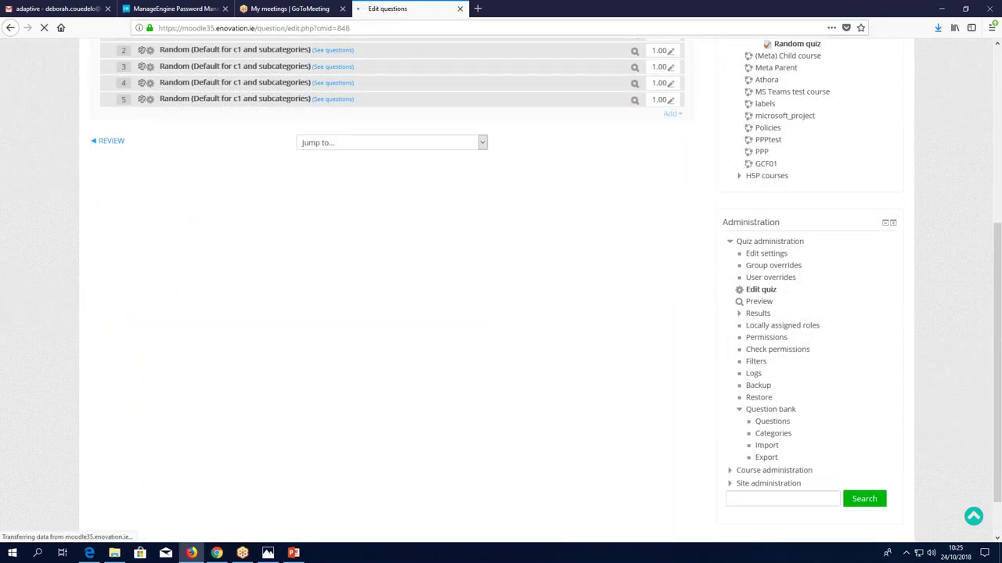
{"action": "scroll", "coordinate": [660, 331], "scroll_direction": "down", "scroll_amount": 3}
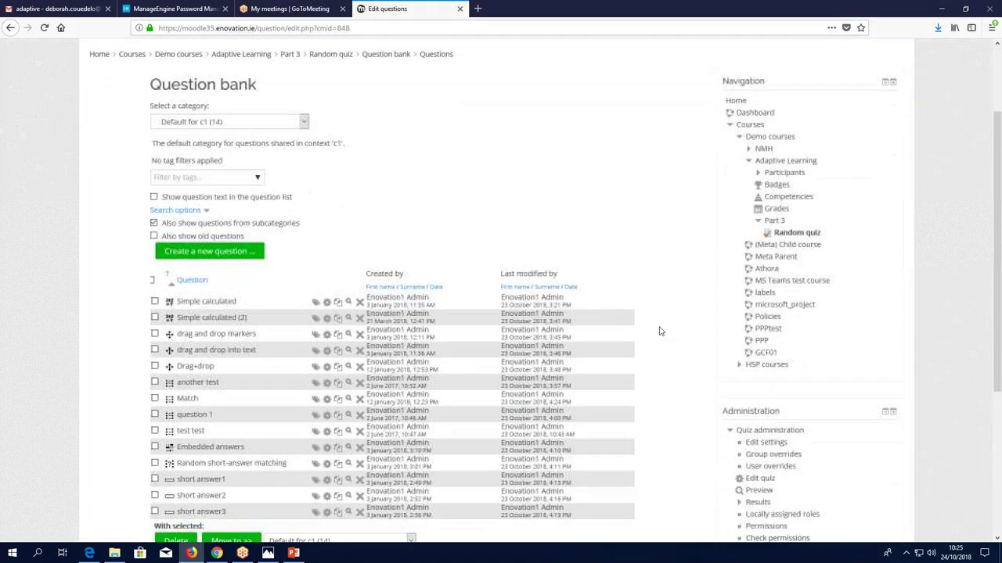
{"action": "scroll", "coordinate": [659, 331], "scroll_direction": "down", "scroll_amount": 2}
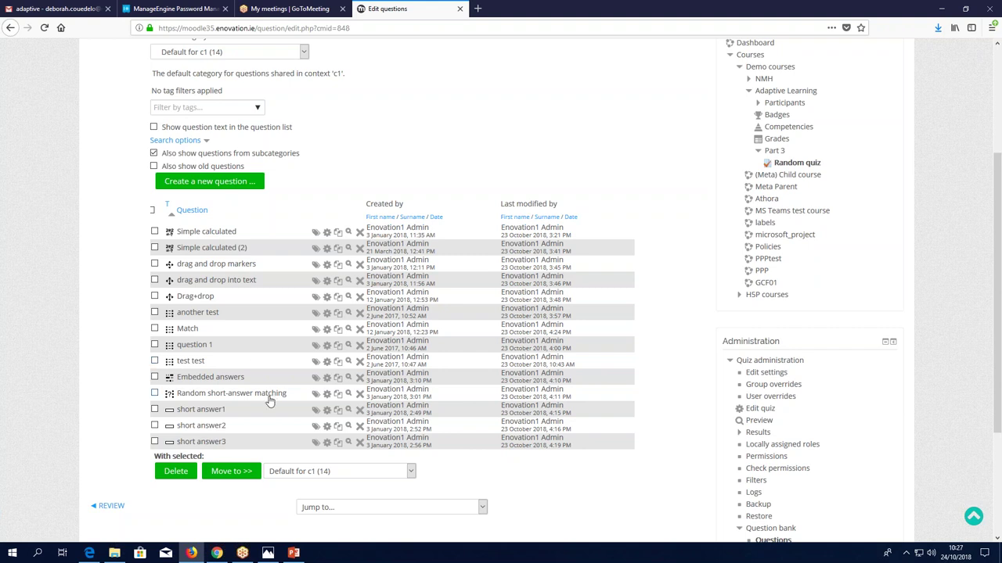
Examine the short answer1 question's answers, grades, feedback and Multiple tries hints in its edit form, and return to the question bank.
{"action": "left_click", "coordinate": [327, 415]}
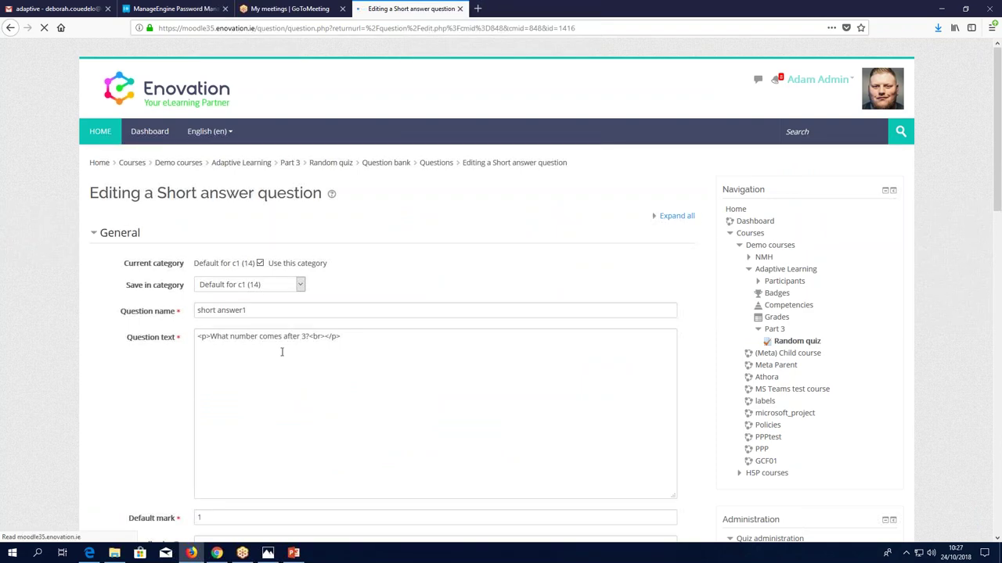
{"action": "scroll", "coordinate": [280, 362], "scroll_direction": "down", "scroll_amount": 5}
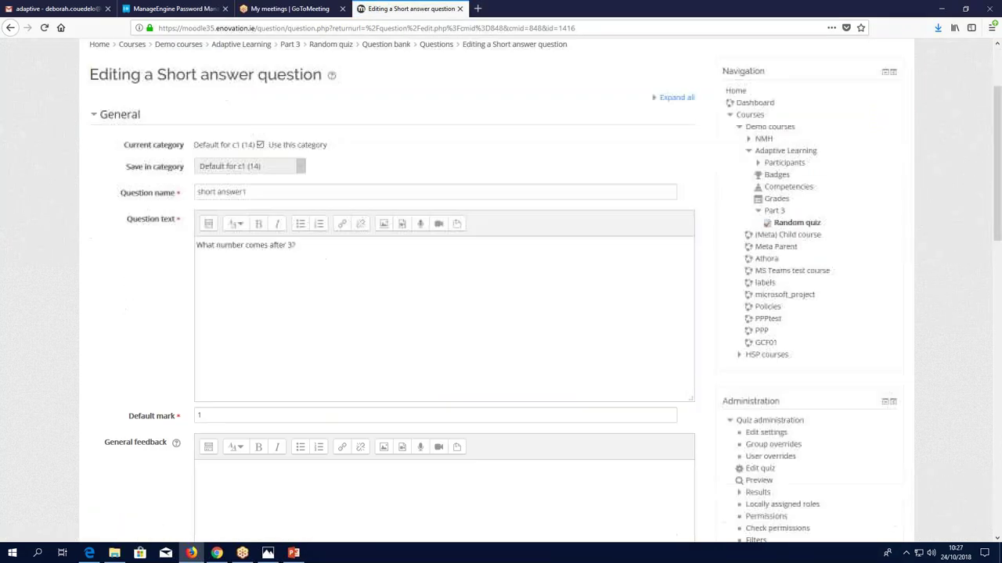
{"action": "scroll", "coordinate": [164, 344], "scroll_direction": "down", "scroll_amount": 3}
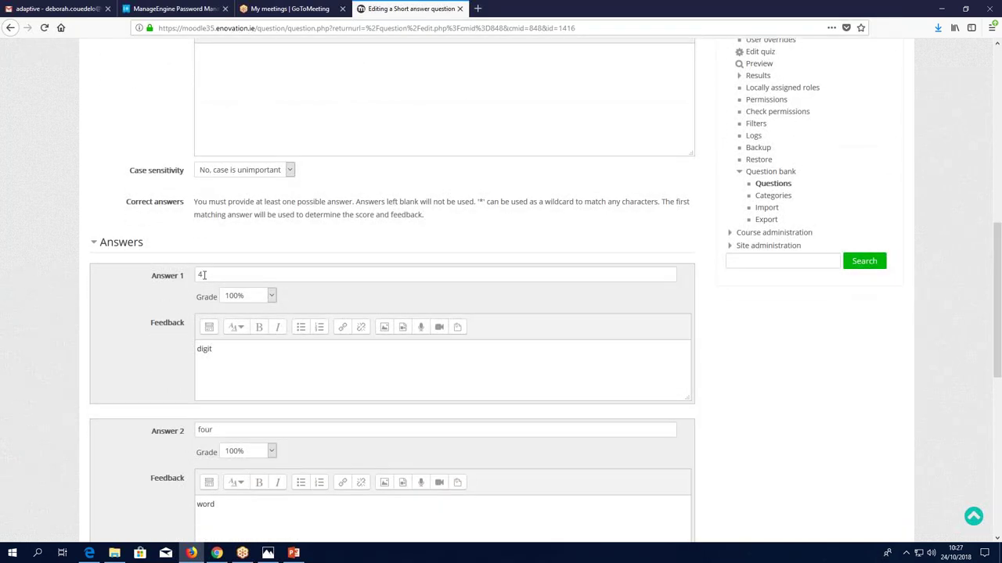
{"action": "scroll", "coordinate": [202, 274], "scroll_direction": "down", "scroll_amount": 4}
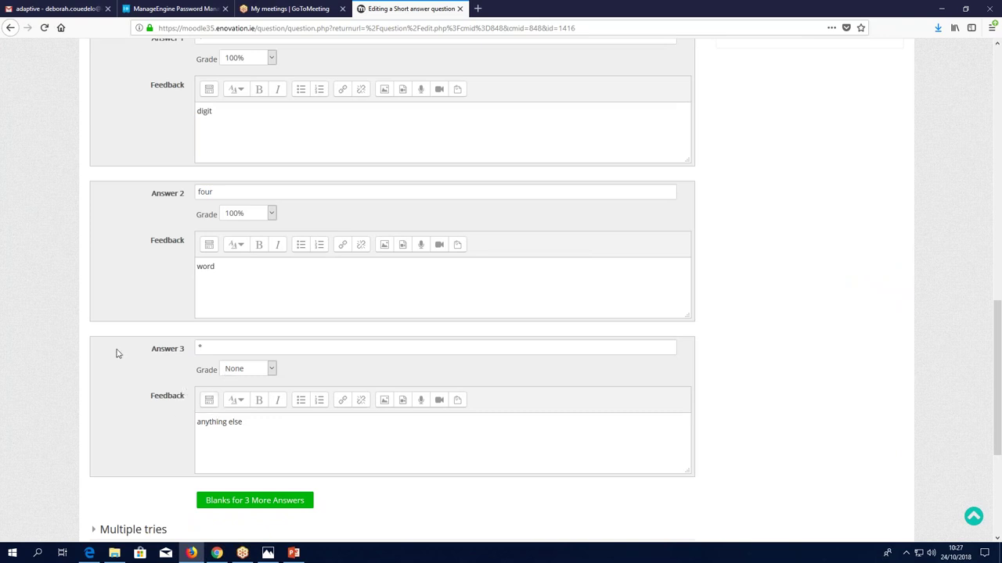
{"action": "scroll", "coordinate": [76, 436], "scroll_direction": "down", "scroll_amount": 3}
{"action": "scroll", "coordinate": [75, 437], "scroll_direction": "down", "scroll_amount": 1}
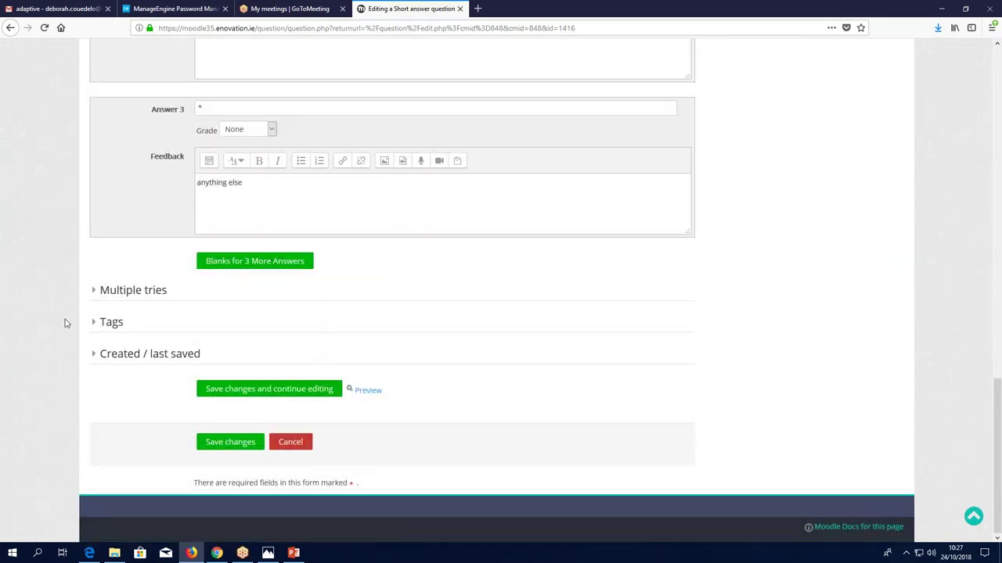
{"action": "left_click", "coordinate": [110, 296]}
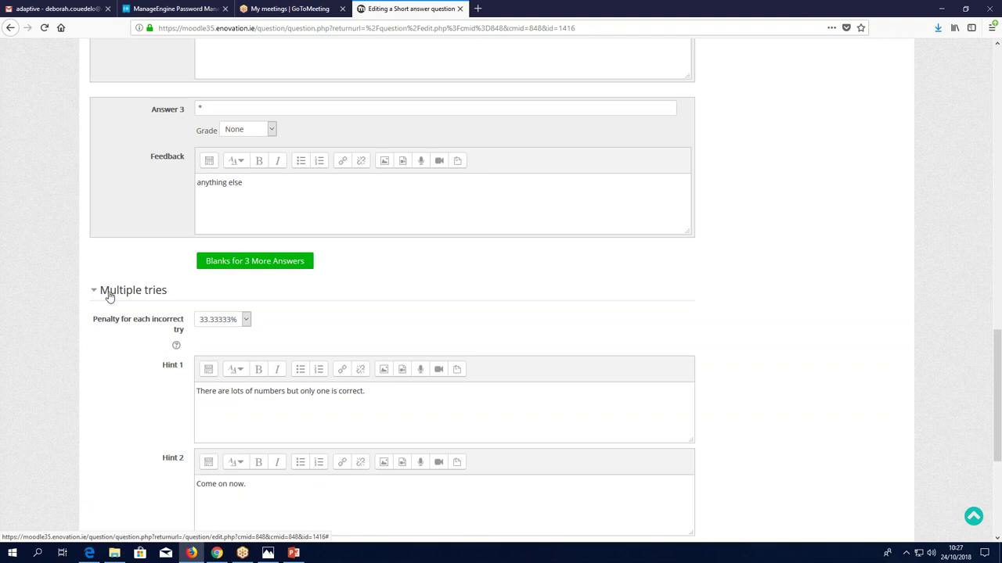
{"action": "scroll", "coordinate": [109, 296], "scroll_direction": "down", "scroll_amount": 3}
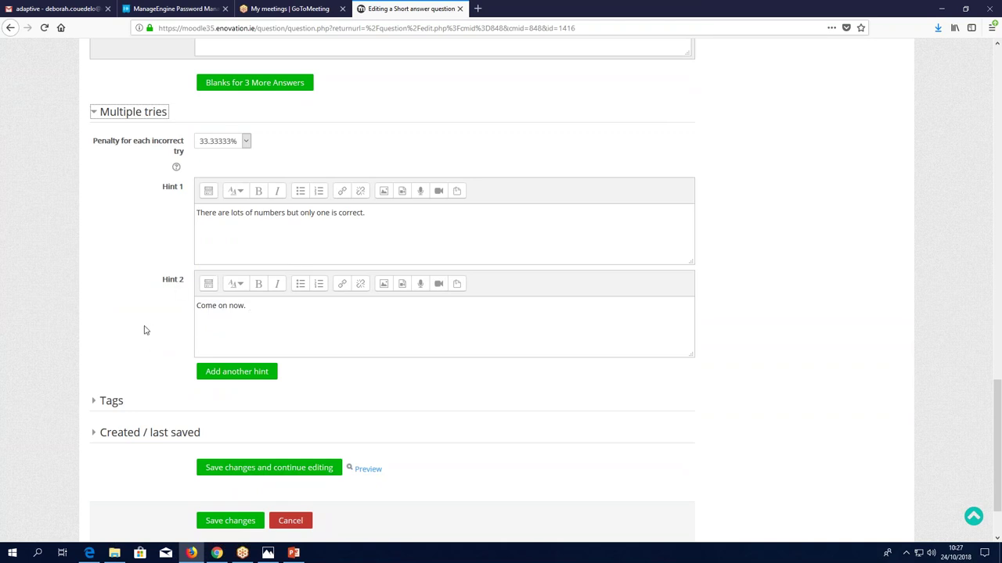
{"action": "left_click", "coordinate": [10, 28]}
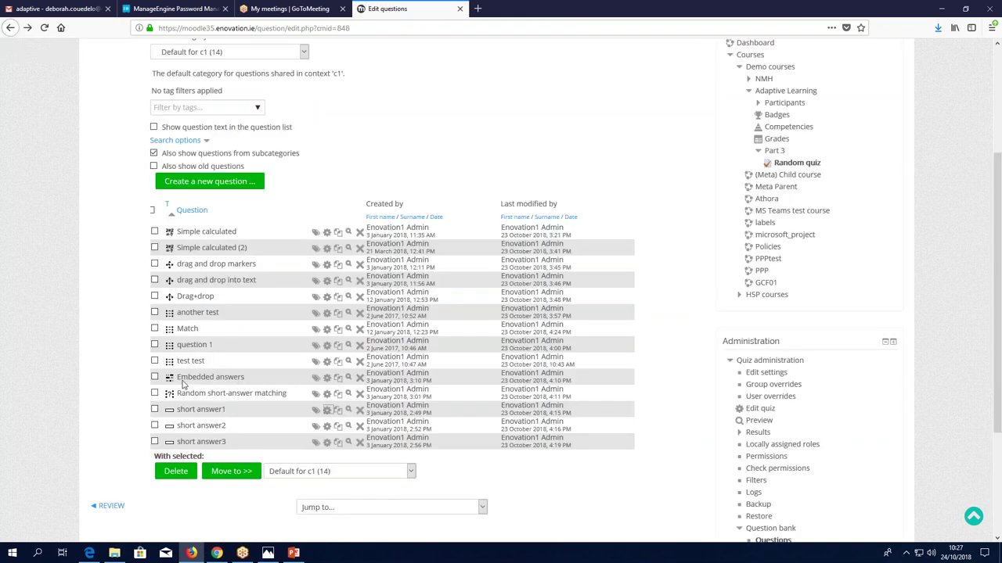
Examine the Random short-answer matching question's Multiple tries hints and number of questions to select, and return to the question bank.
{"action": "left_click", "coordinate": [327, 395]}
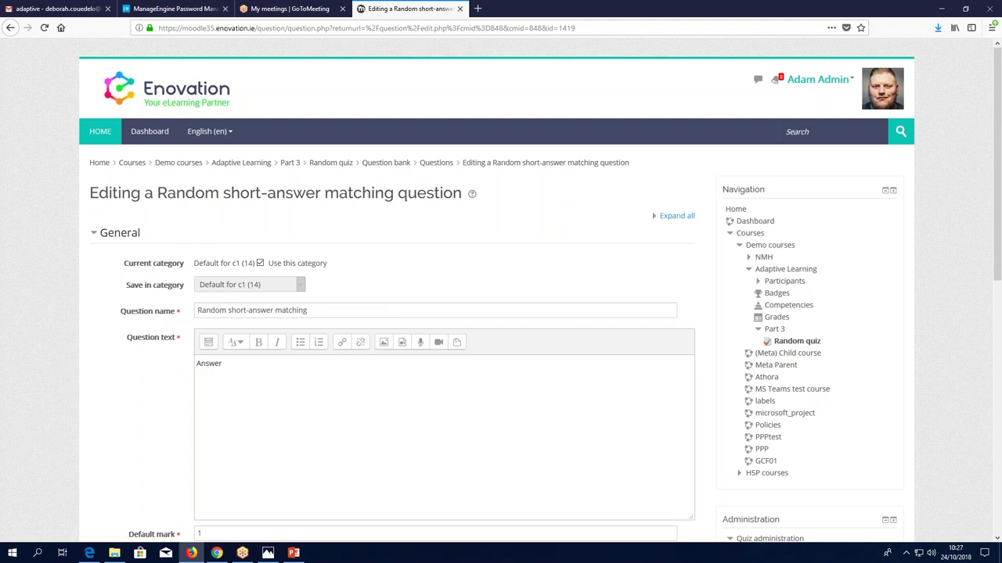
{"action": "scroll", "coordinate": [123, 418], "scroll_direction": "down", "scroll_amount": 5}
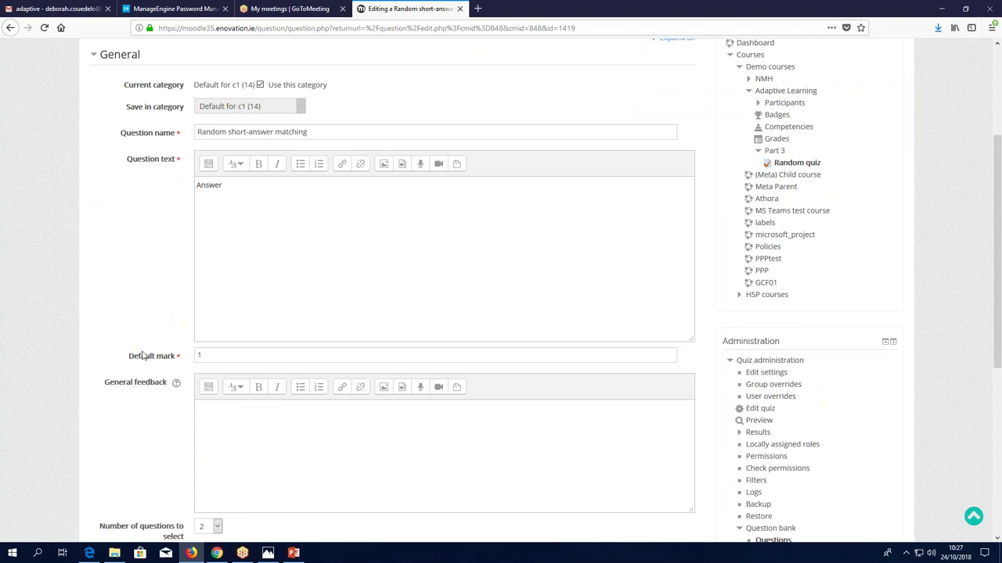
{"action": "scroll", "coordinate": [143, 356], "scroll_direction": "down", "scroll_amount": 2}
{"action": "scroll", "coordinate": [143, 356], "scroll_direction": "down", "scroll_amount": 5}
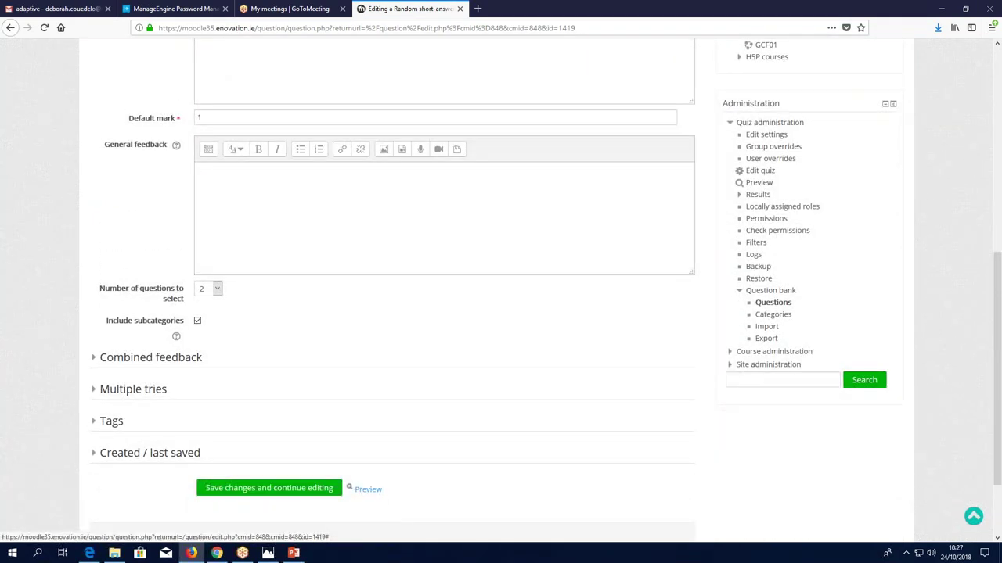
{"action": "left_click", "coordinate": [133, 389]}
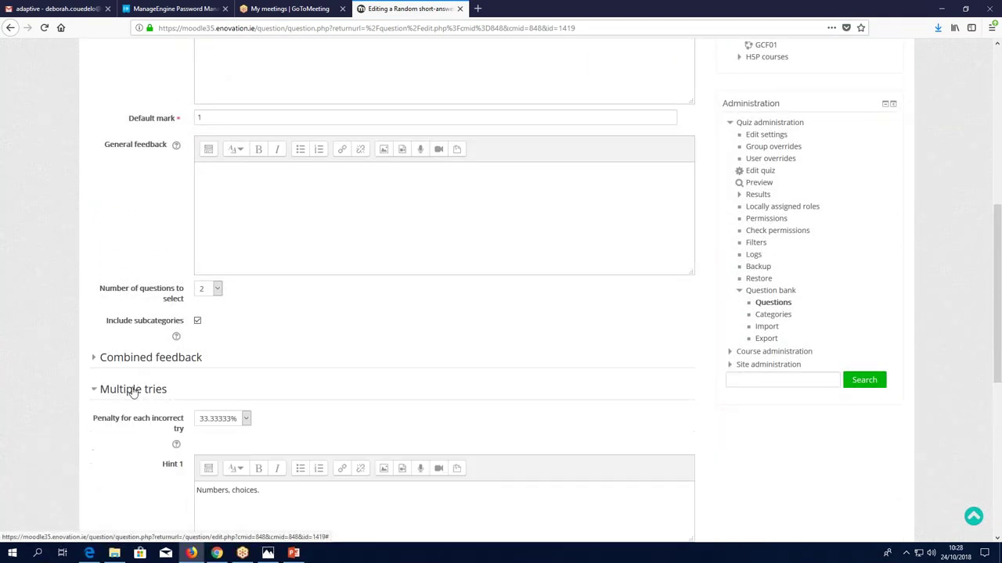
{"action": "scroll", "coordinate": [133, 392], "scroll_direction": "down", "scroll_amount": 2}
{"action": "scroll", "coordinate": [133, 392], "scroll_direction": "down", "scroll_amount": 4}
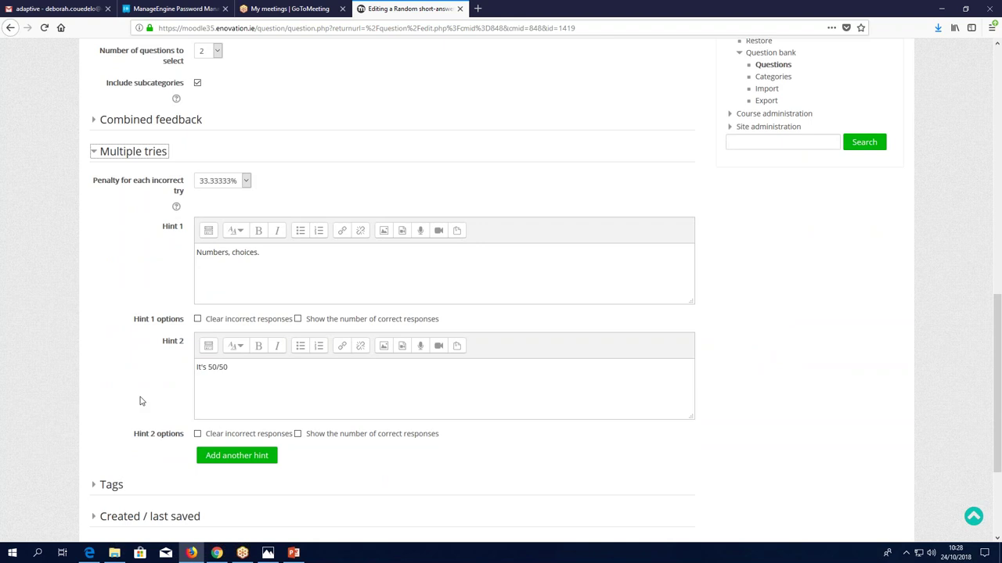
{"action": "scroll", "coordinate": [139, 401], "scroll_direction": "up", "scroll_amount": 3}
{"action": "scroll", "coordinate": [136, 400], "scroll_direction": "up", "scroll_amount": 3}
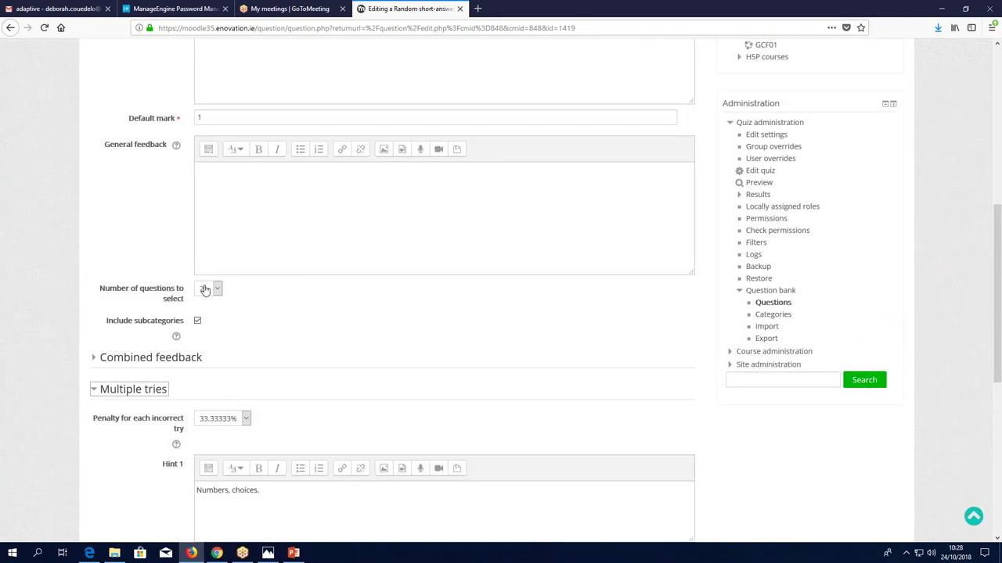
{"action": "left_click", "coordinate": [10, 28]}
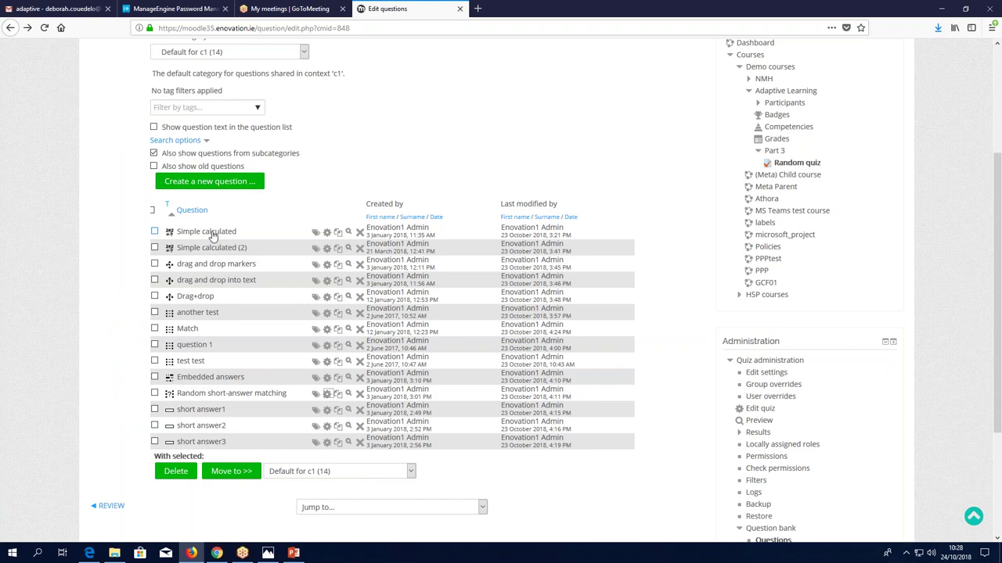
Examine the Simple calculated question's text with its {b} and {h} wild cards, and its answer formula, tolerance and feedback.
{"action": "left_click", "coordinate": [327, 233]}
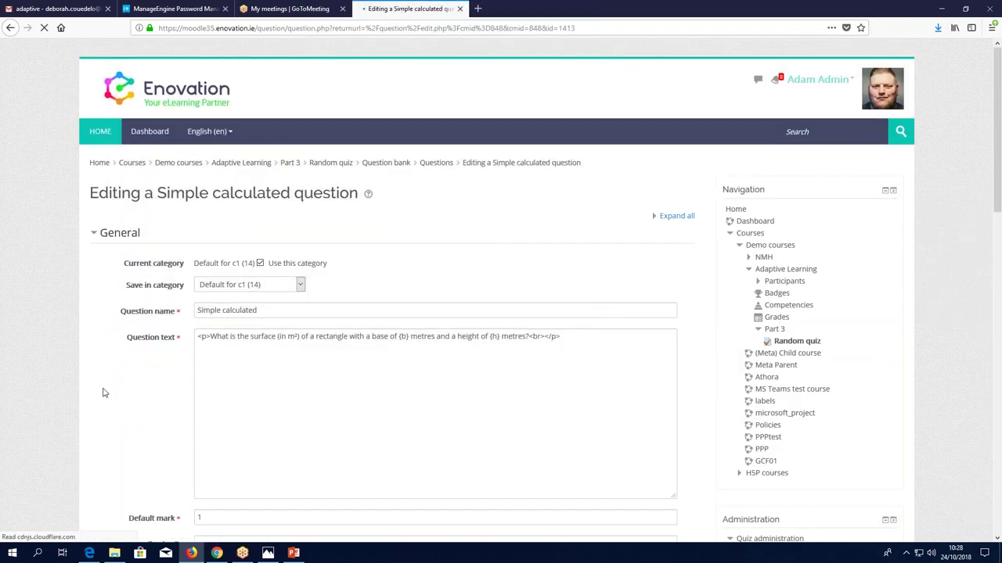
{"action": "scroll", "coordinate": [79, 320], "scroll_direction": "down", "scroll_amount": 3}
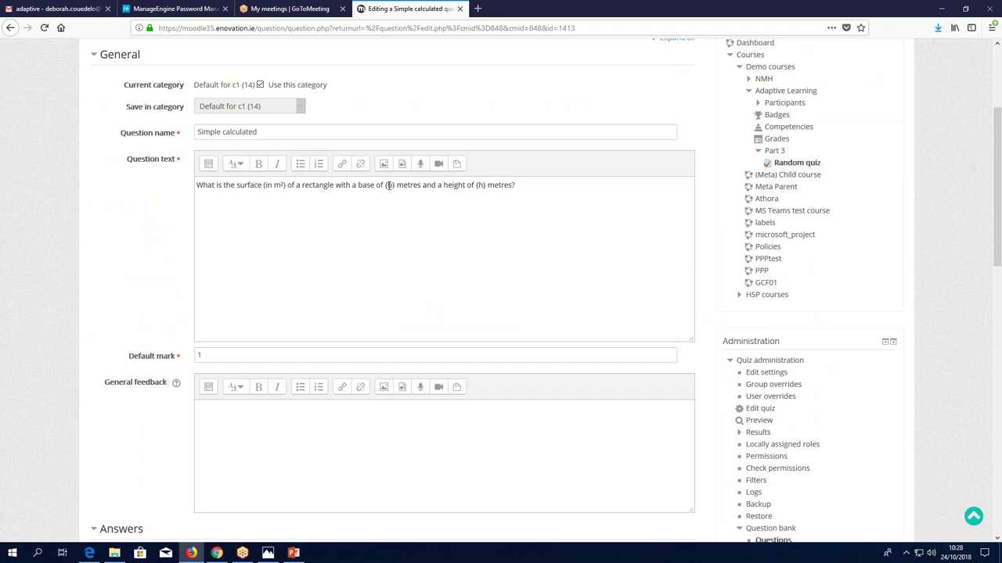
{"action": "left_click_drag", "start_coordinate": [383, 185], "coordinate": [398, 185]}
{"action": "left_click_drag", "start_coordinate": [477, 185], "coordinate": [486, 185]}
{"action": "left_click", "coordinate": [135, 308]}
{"action": "scroll", "coordinate": [136, 308], "scroll_direction": "down", "scroll_amount": 5}
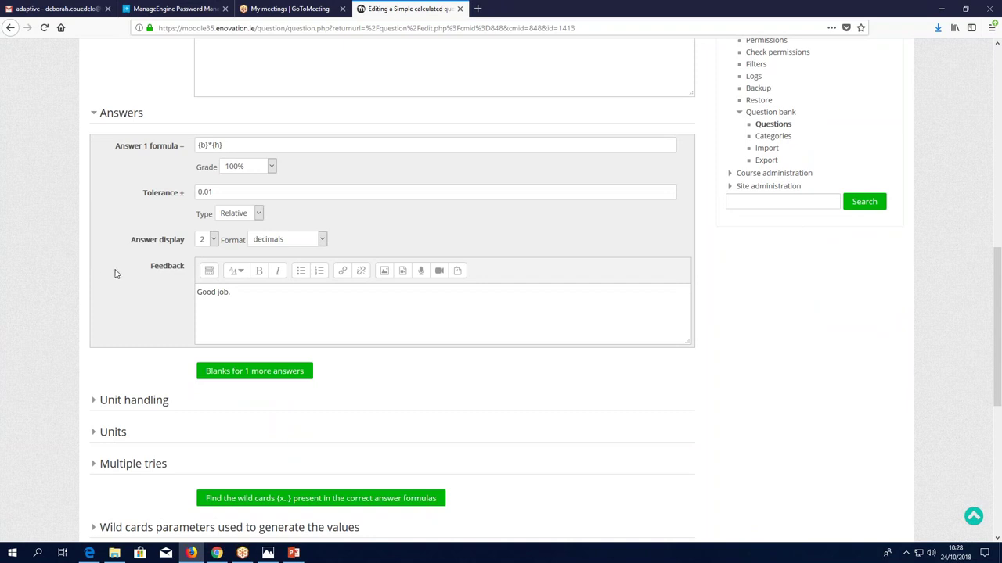
{"action": "scroll", "coordinate": [94, 269], "scroll_direction": "down", "scroll_amount": 3}
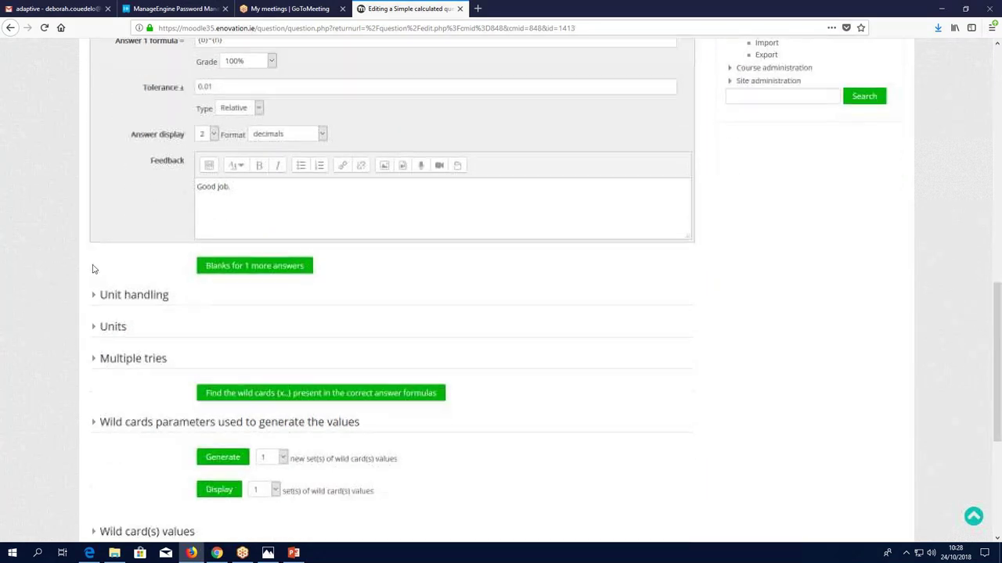
{"action": "scroll", "coordinate": [114, 246], "scroll_direction": "down", "scroll_amount": 2}
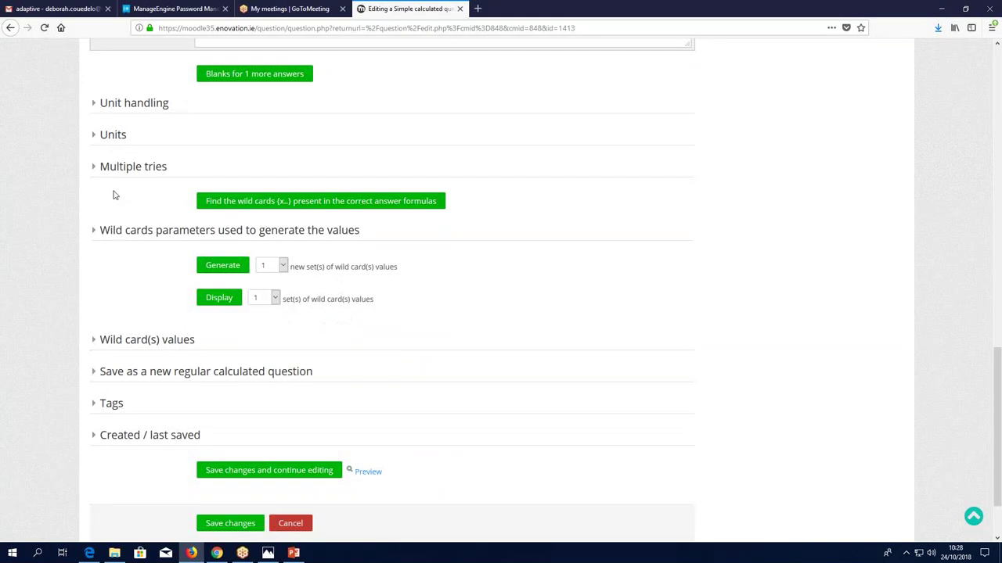
Examine the Simple calculated question's Multiple tries hints and the parameters used to generate its wild card values.
{"action": "left_click", "coordinate": [96, 167]}
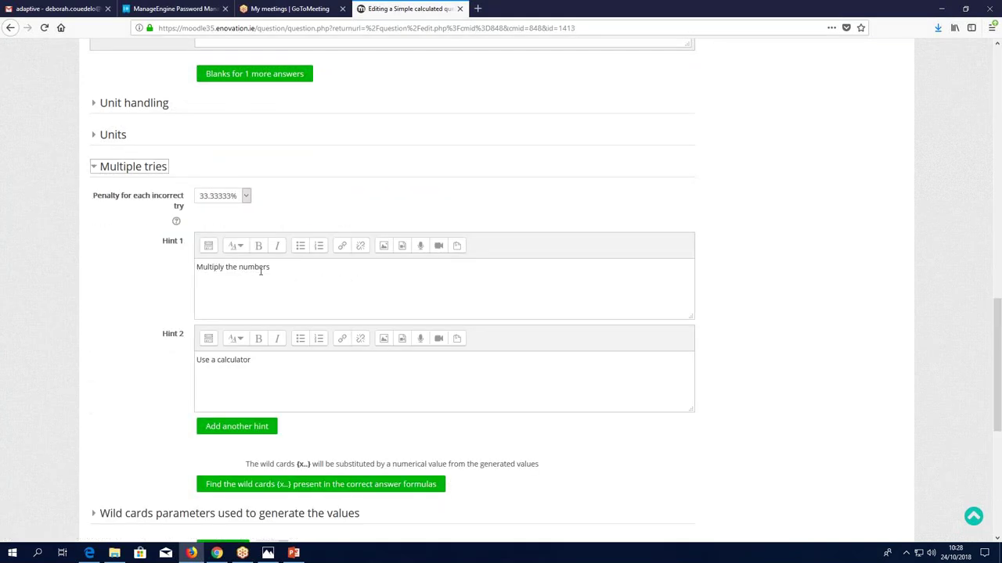
{"action": "left_click", "coordinate": [100, 170]}
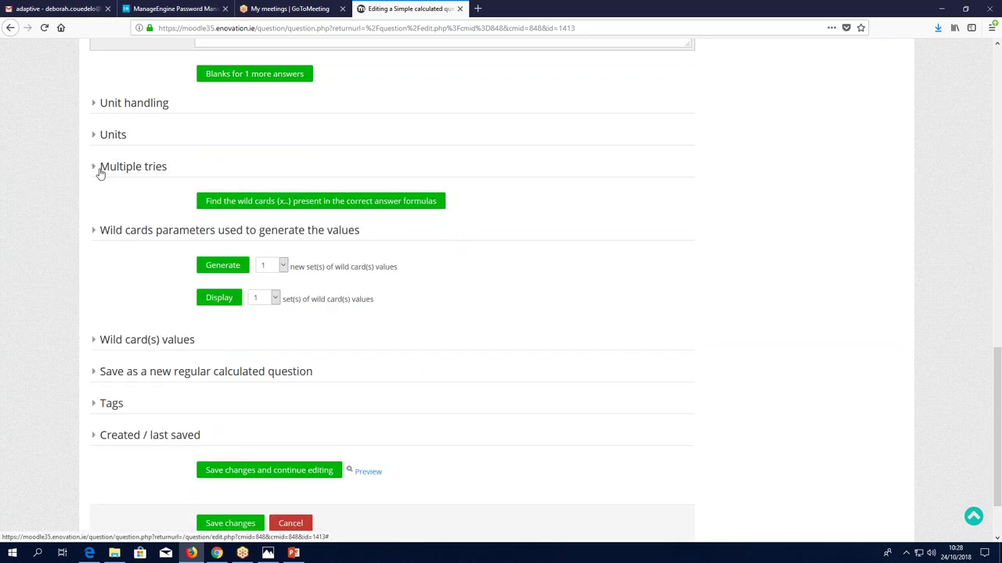
{"action": "left_click", "coordinate": [110, 235]}
{"action": "scroll", "coordinate": [110, 235], "scroll_direction": "down", "scroll_amount": 3}
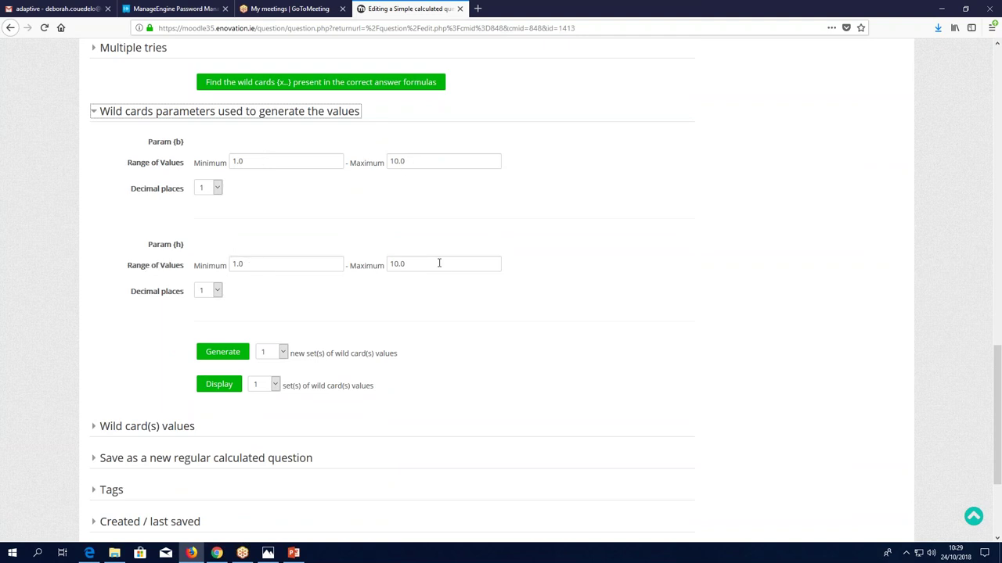
{"action": "scroll", "coordinate": [184, 310], "scroll_direction": "down", "scroll_amount": 3}
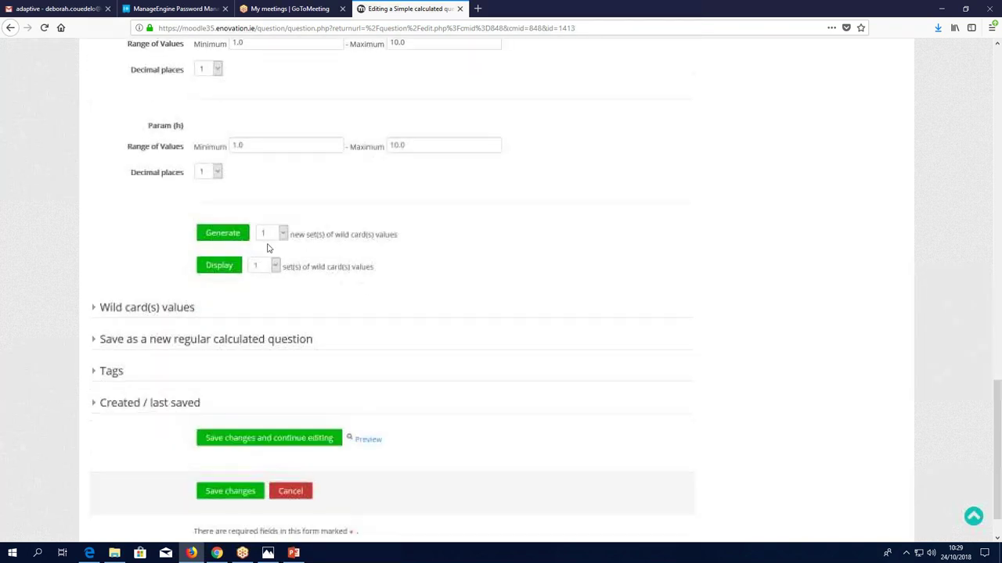
Try 10 as the number of new wild card value sets, and return to the question bank without saving.
{"action": "left_click", "coordinate": [272, 235]}
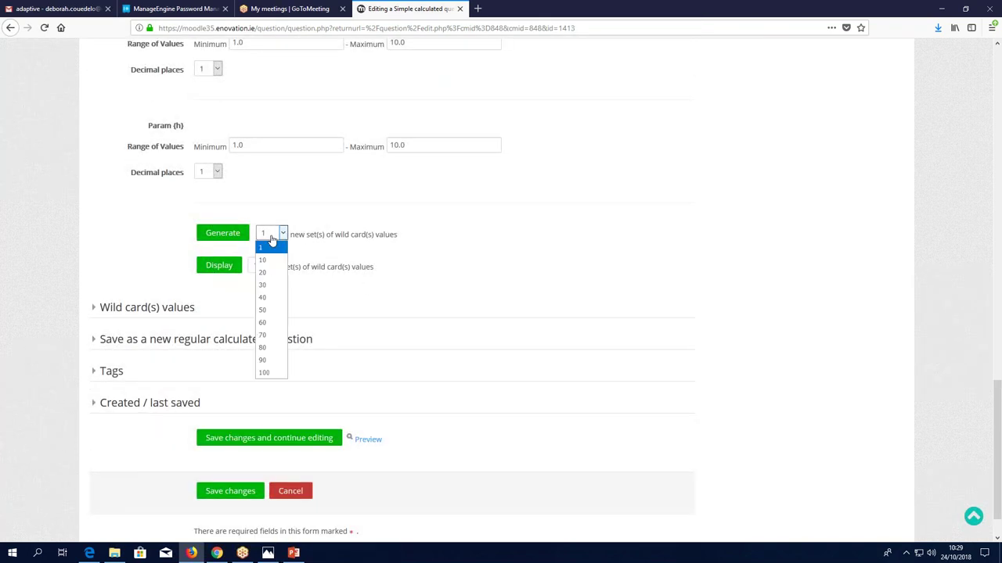
{"action": "left_click", "coordinate": [277, 265]}
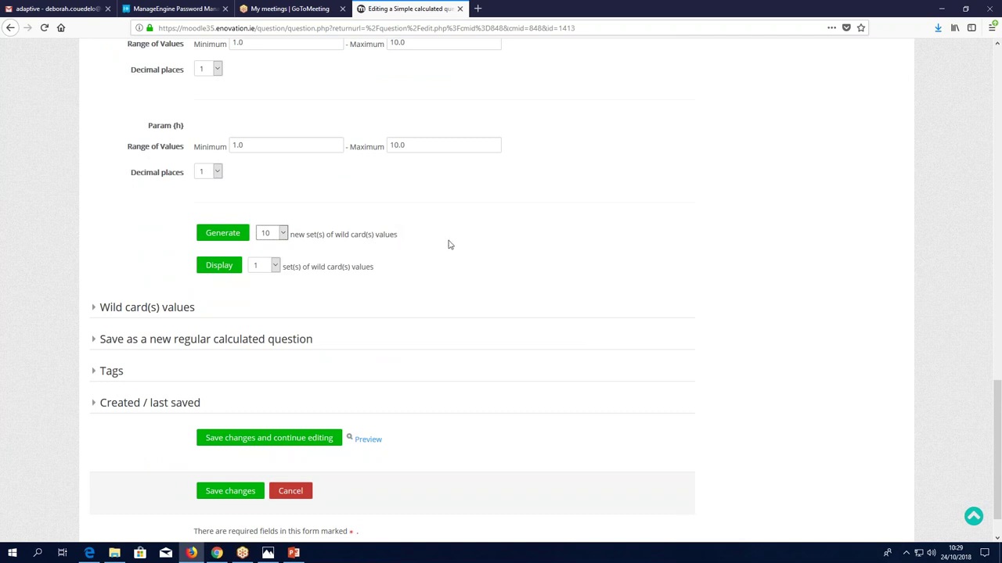
{"action": "scroll", "coordinate": [449, 245], "scroll_direction": "up", "scroll_amount": 1}
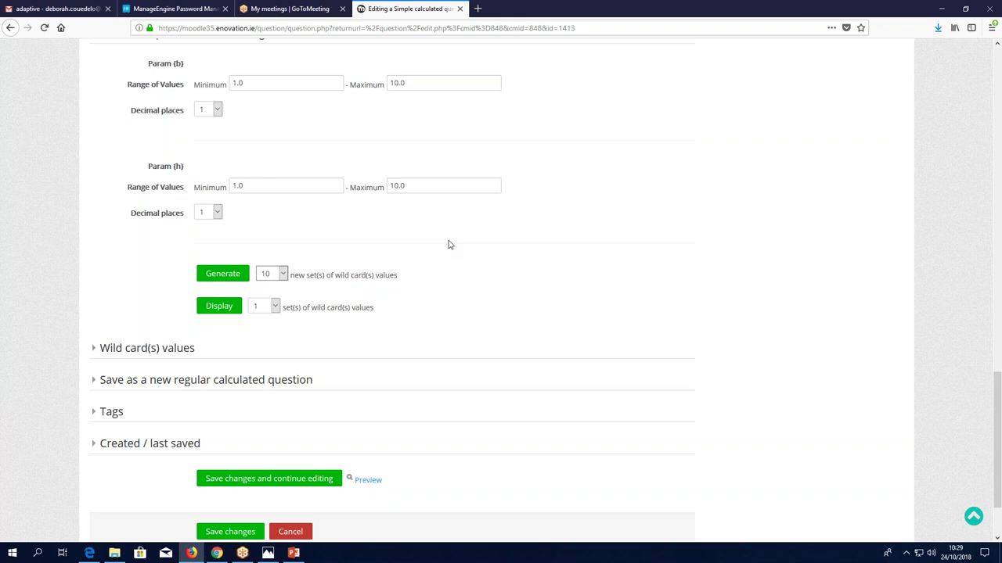
{"action": "scroll", "coordinate": [449, 245], "scroll_direction": "down", "scroll_amount": 1}
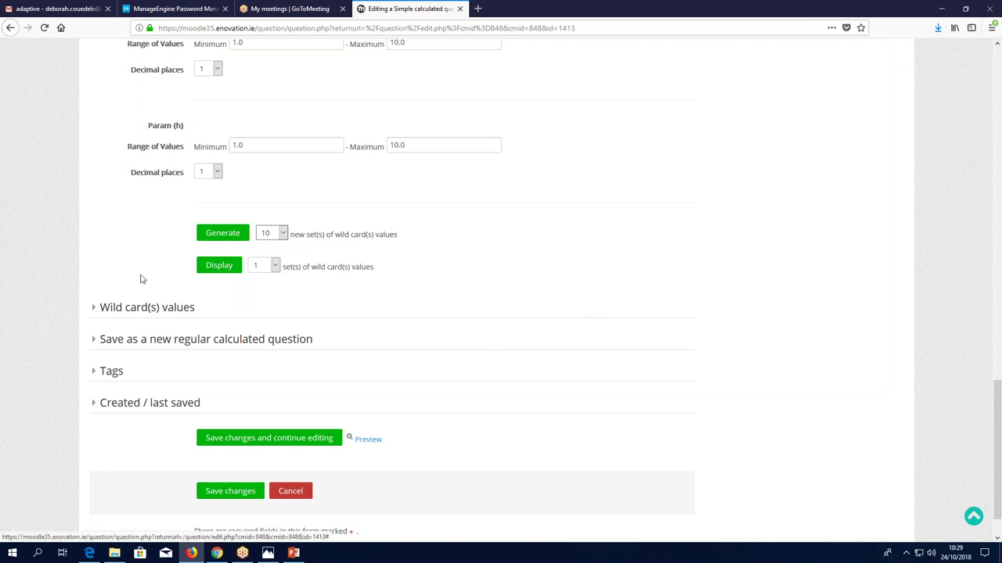
{"action": "left_click", "coordinate": [11, 29]}
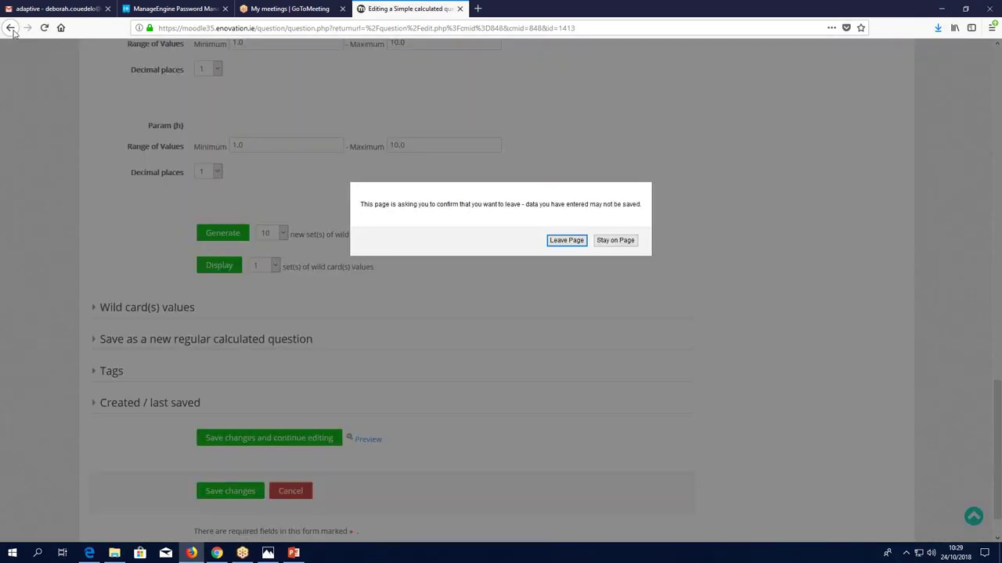
{"action": "key", "text": "Return"}
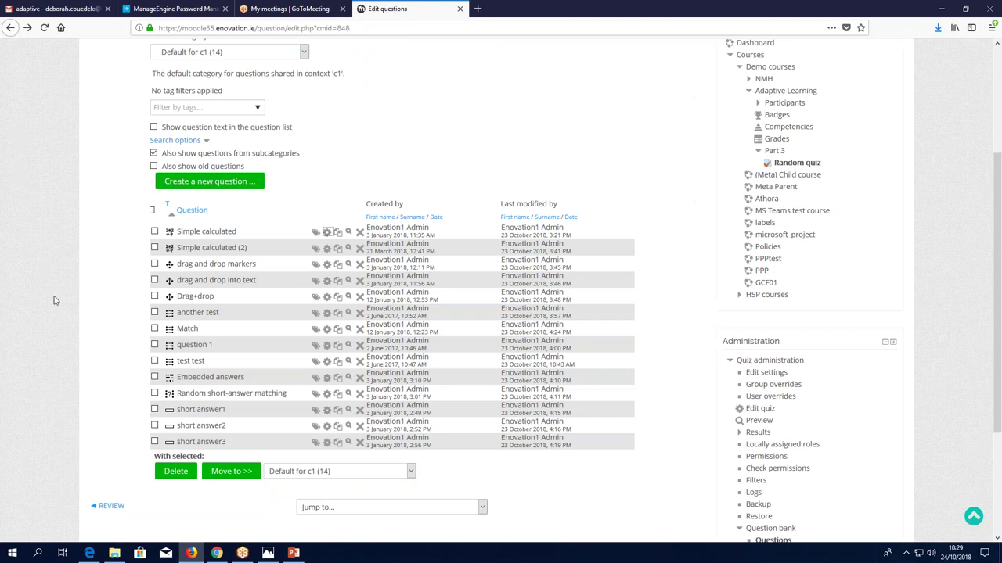
Preview the Random quiz and check Question 1 with Arizona for Los Angeles, California for Phoenix and "hj" as the capital of France.
{"action": "left_click", "coordinate": [761, 424]}
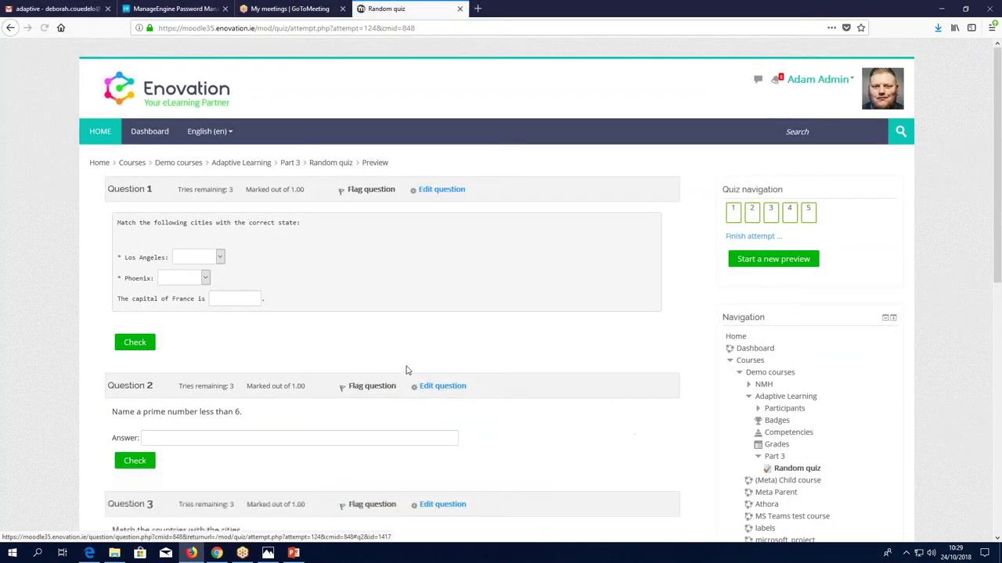
{"action": "scroll", "coordinate": [92, 249], "scroll_direction": "down", "scroll_amount": 2}
{"action": "left_click", "coordinate": [193, 199]}
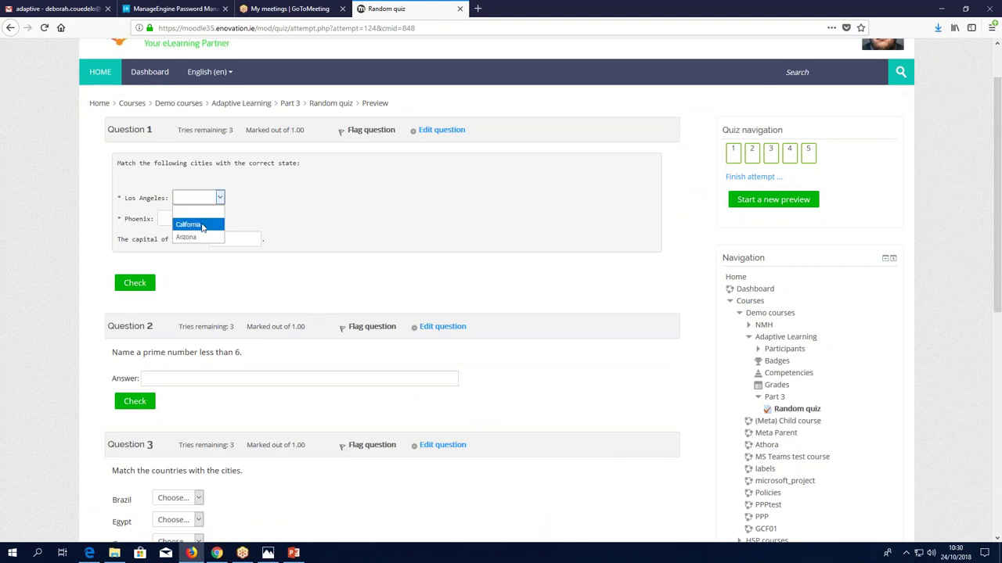
{"action": "left_click", "coordinate": [188, 237]}
{"action": "left_click", "coordinate": [184, 220]}
{"action": "left_click", "coordinate": [189, 246]}
{"action": "left_click", "coordinate": [232, 237]}
{"action": "type", "text": "hj"}
{"action": "left_click", "coordinate": [137, 283]}
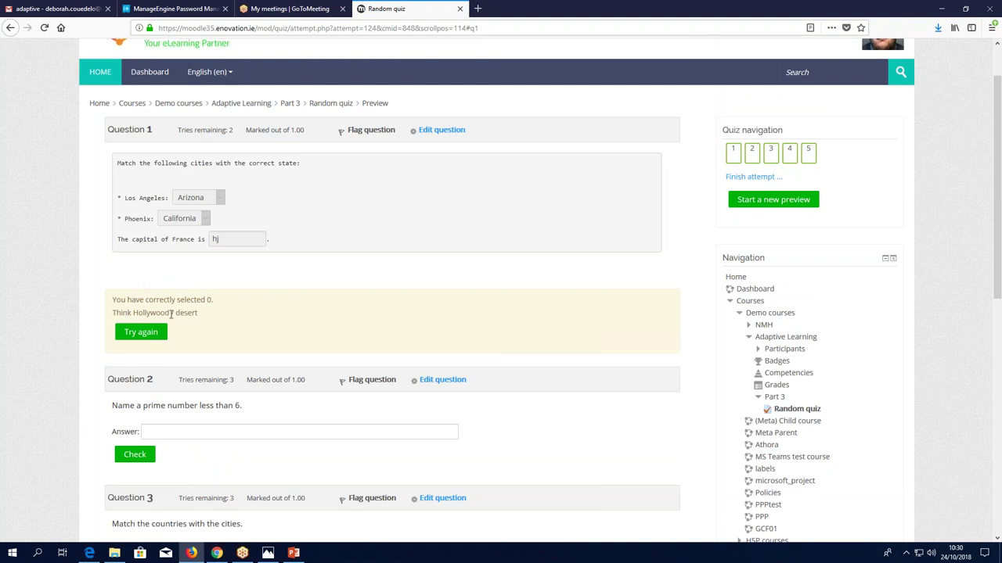
Review Question 1's hint, and check Question 2 with 8 as the prime number.
{"action": "triple_click", "coordinate": [145, 313]}
{"action": "left_click", "coordinate": [233, 324]}
{"action": "scroll", "coordinate": [222, 312], "scroll_direction": "down", "scroll_amount": 2}
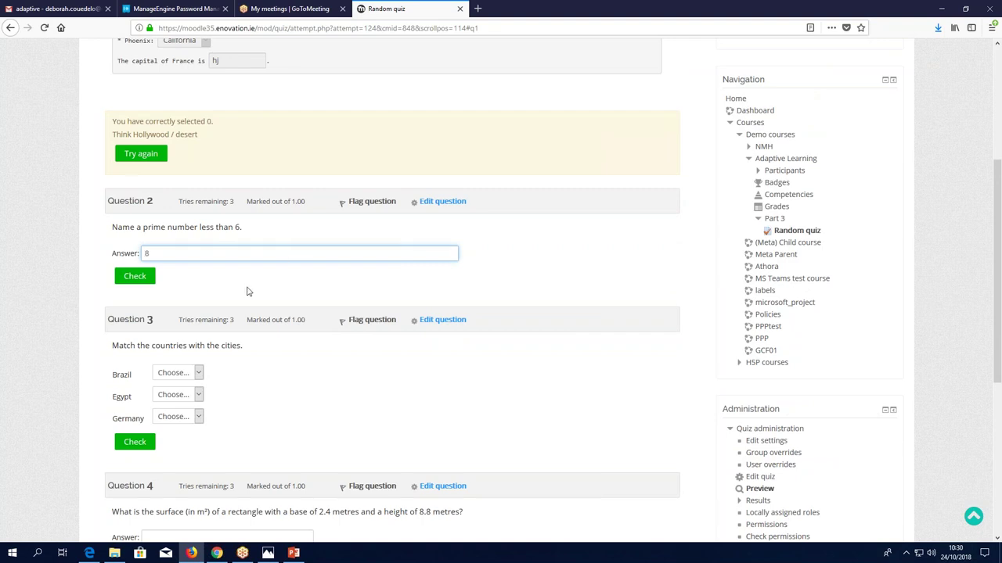
{"action": "left_click", "coordinate": [145, 276]}
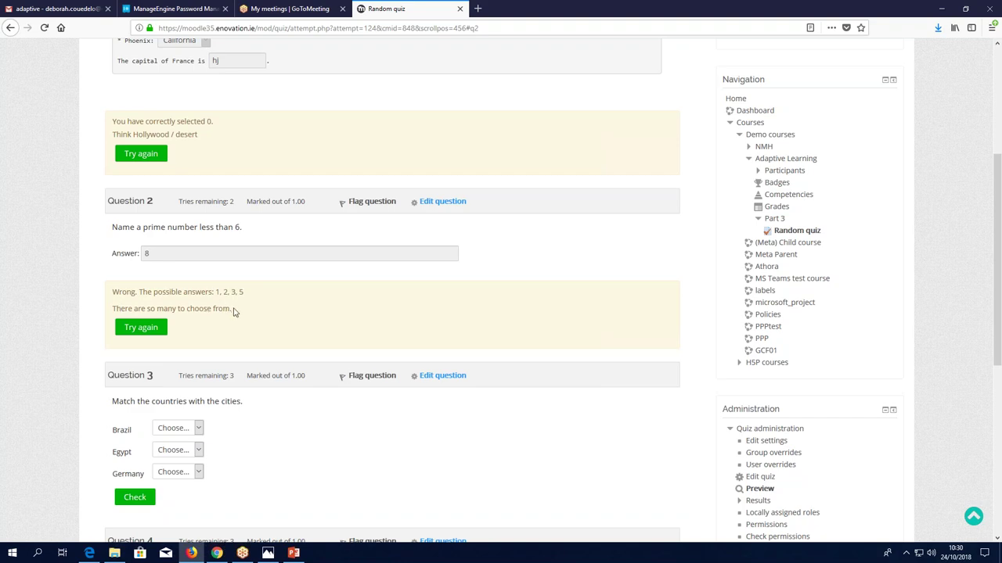
Answer Question 3 with Berlin for Brazil, Berlin for Egypt and Cairo for Germany, and check it.
{"action": "scroll", "coordinate": [237, 316], "scroll_direction": "down", "scroll_amount": 3}
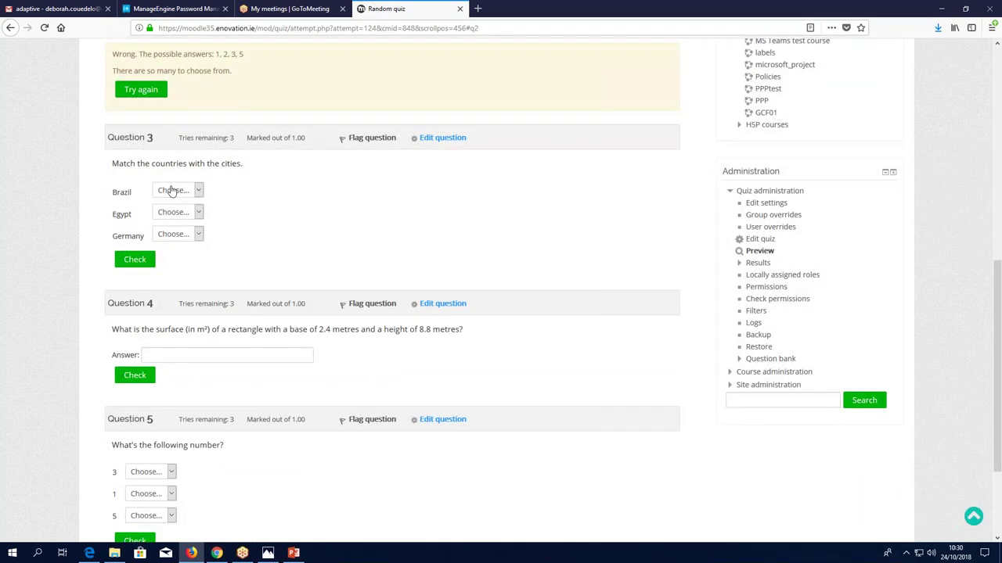
{"action": "left_click", "coordinate": [172, 191]}
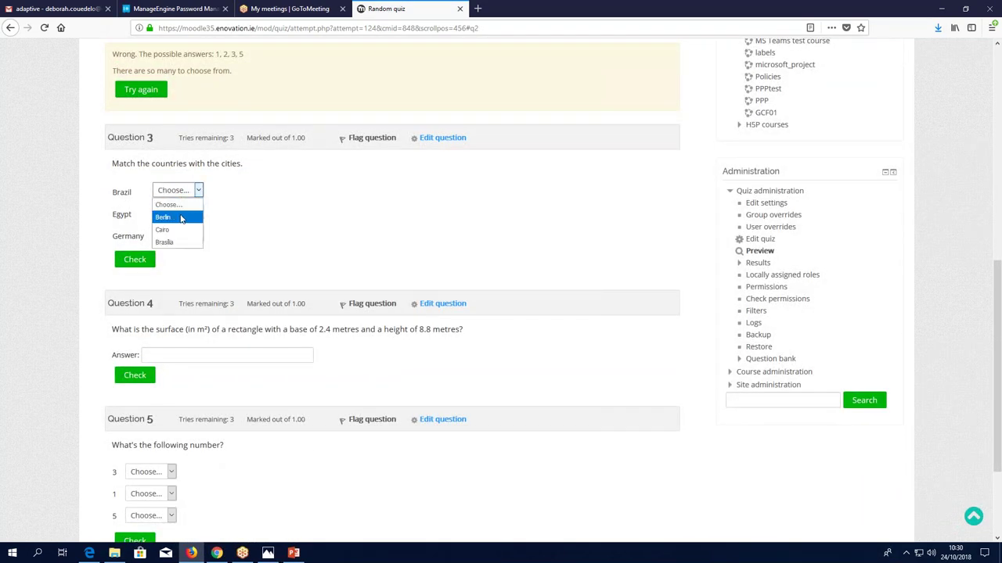
{"action": "left_click", "coordinate": [182, 219]}
{"action": "left_click", "coordinate": [175, 213]}
{"action": "left_click", "coordinate": [176, 238]}
{"action": "left_click", "coordinate": [174, 235]}
{"action": "left_click", "coordinate": [166, 273]}
{"action": "left_click", "coordinate": [137, 262]}
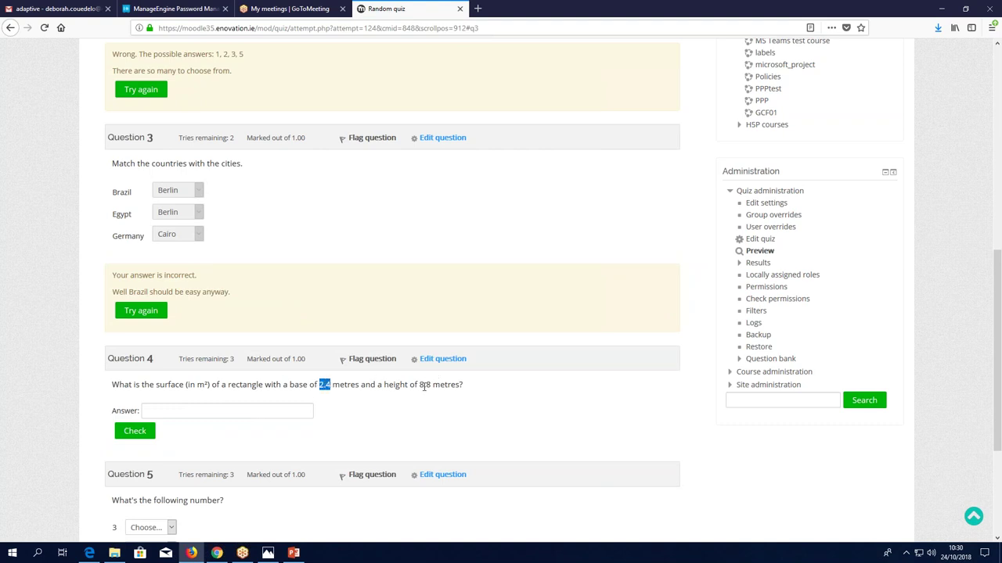
Review Question 4's generated dimensions, and check Question 5 with 6 for 3, 4 for 1 and 6 for 5.
{"action": "left_click_drag", "start_coordinate": [420, 384], "coordinate": [431, 384]}
{"action": "left_click", "coordinate": [87, 391]}
{"action": "scroll", "coordinate": [87, 390], "scroll_direction": "down", "scroll_amount": 5}
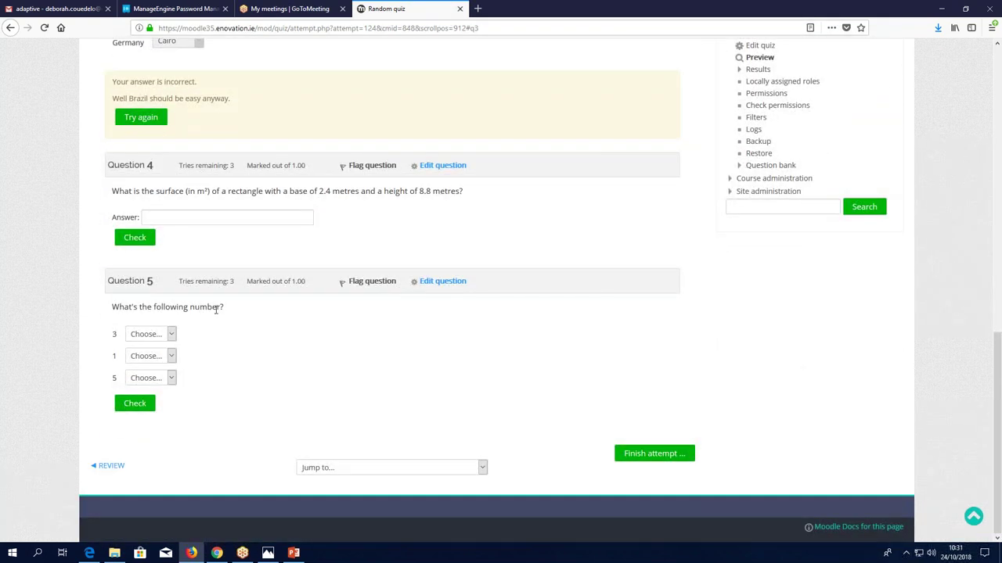
{"action": "left_click", "coordinate": [163, 334]}
{"action": "left_click", "coordinate": [155, 379]}
{"action": "left_click", "coordinate": [150, 356]}
{"action": "left_click", "coordinate": [153, 382]}
{"action": "left_click", "coordinate": [154, 378]}
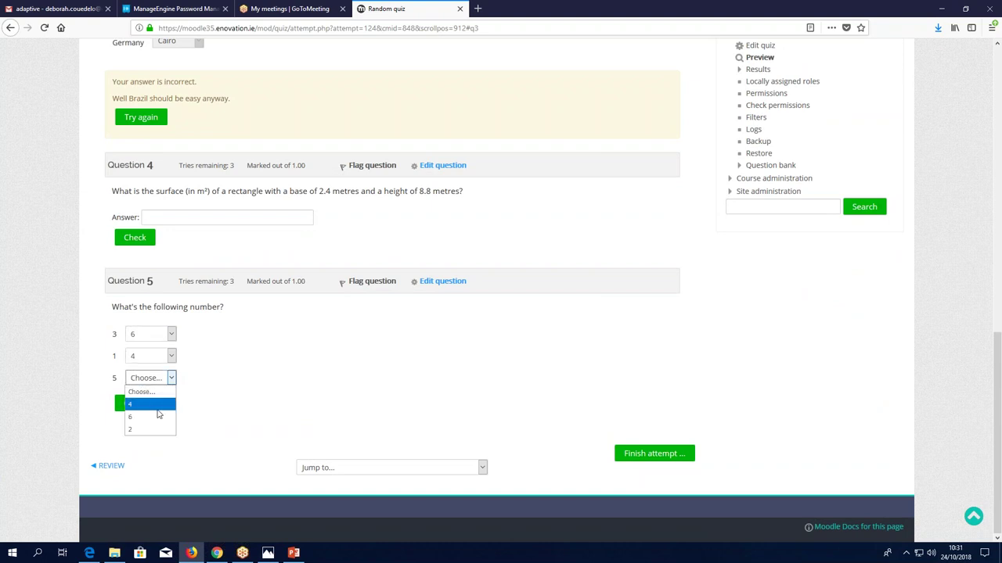
{"action": "left_click", "coordinate": [152, 416]}
{"action": "left_click", "coordinate": [135, 404]}
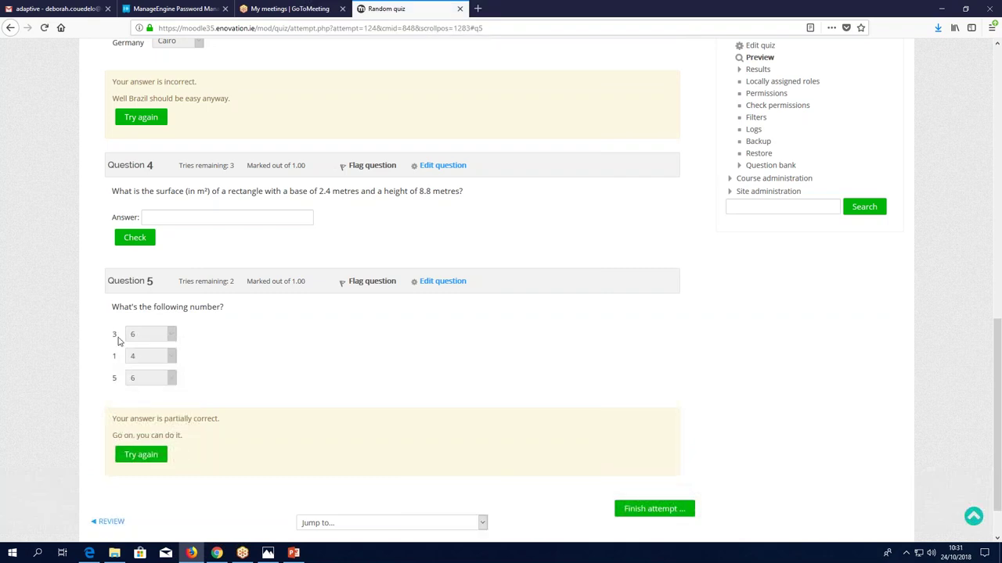
Check Question 4 with 6 as the rectangle's surface, and review the feedback and hints across the preview's questions.
{"action": "left_click", "coordinate": [205, 217]}
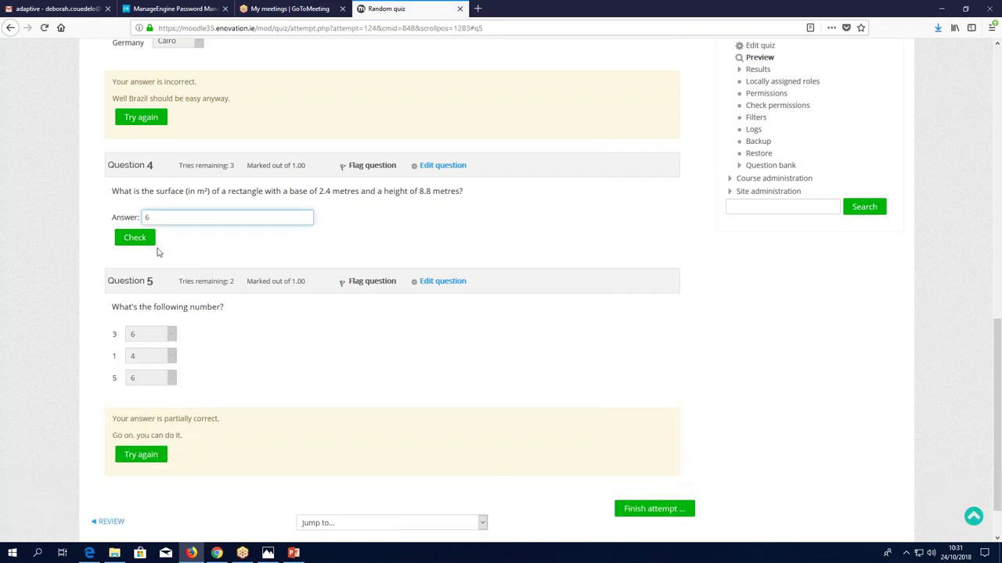
{"action": "left_click", "coordinate": [134, 237]}
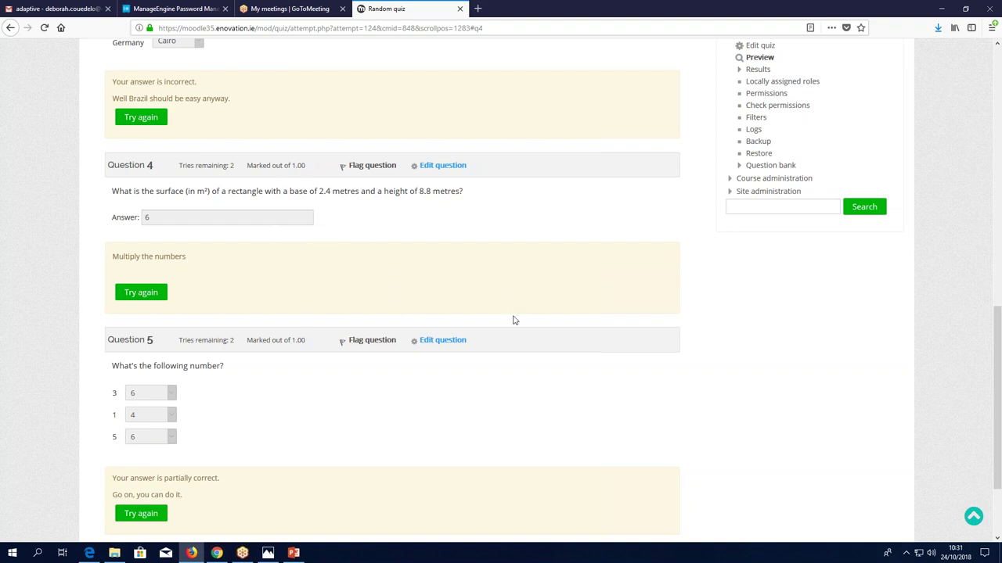
{"action": "scroll", "coordinate": [515, 322], "scroll_direction": "up", "scroll_amount": 10}
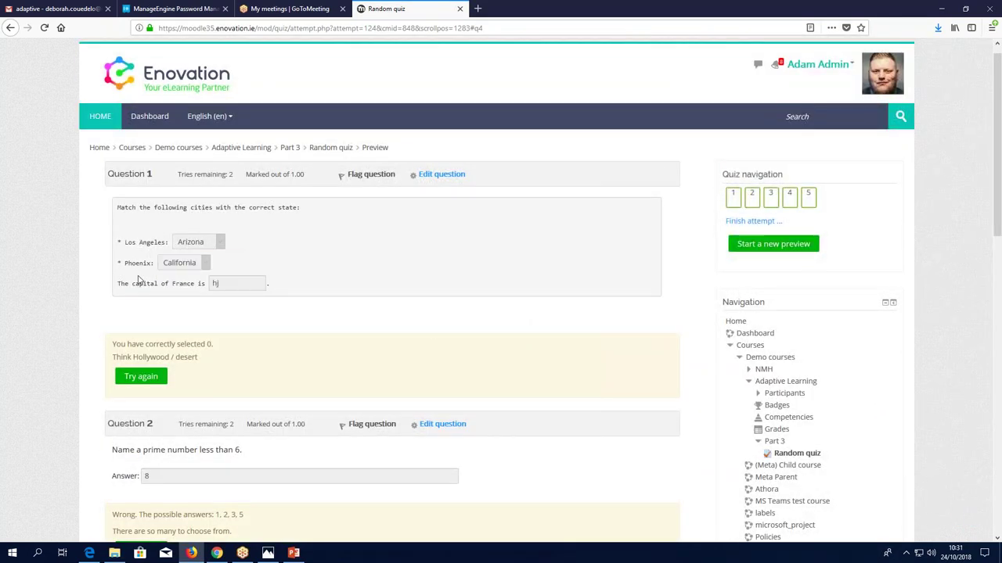
{"action": "scroll", "coordinate": [138, 279], "scroll_direction": "down", "scroll_amount": 3}
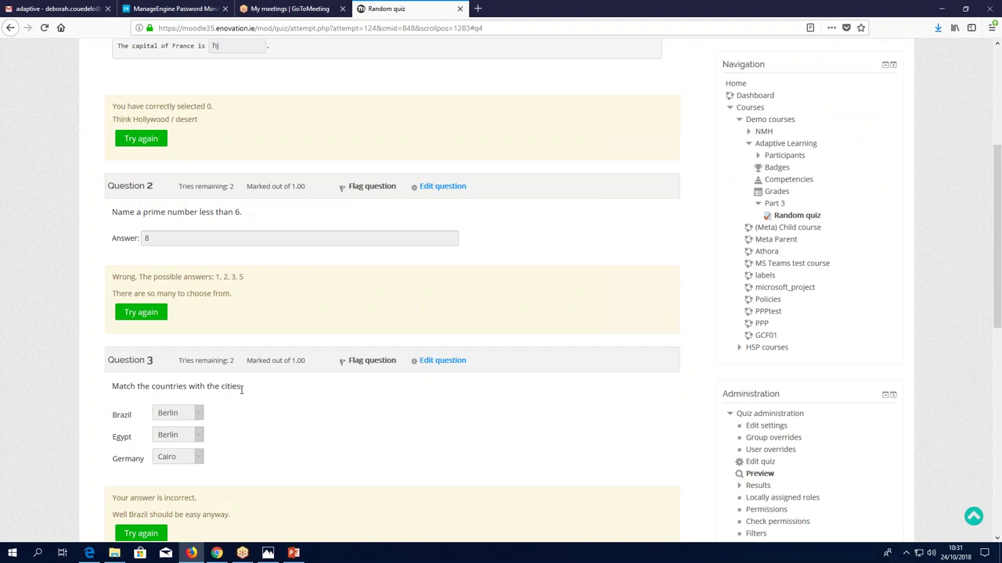
{"action": "scroll", "coordinate": [493, 389], "scroll_direction": "up", "scroll_amount": 2}
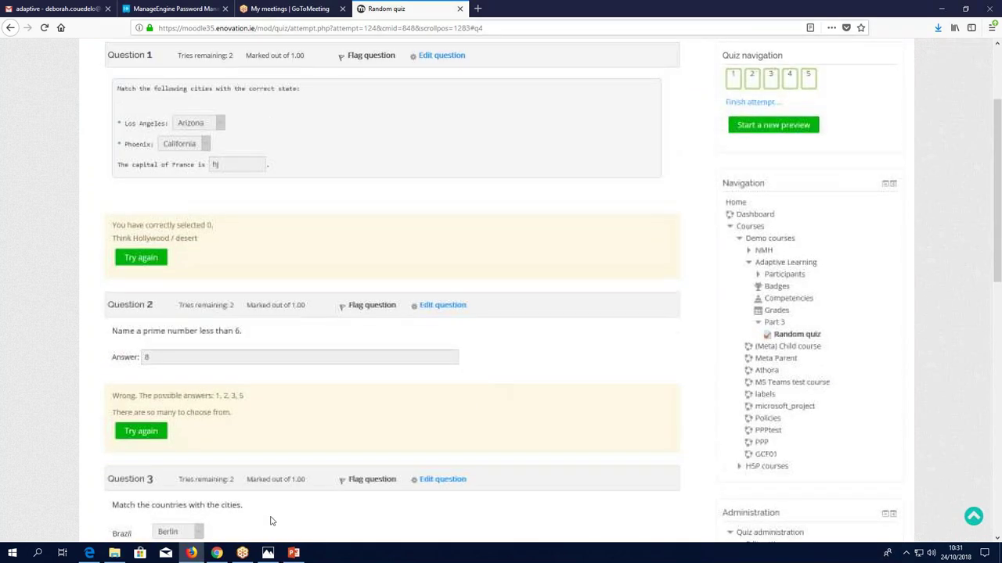
Switch to the learner's session in Chrome, start an attempt at the Random quiz in Part 3, and look over its questions.
{"action": "left_click", "coordinate": [216, 554]}
{"action": "scroll", "coordinate": [138, 353], "scroll_direction": "down", "scroll_amount": 8}
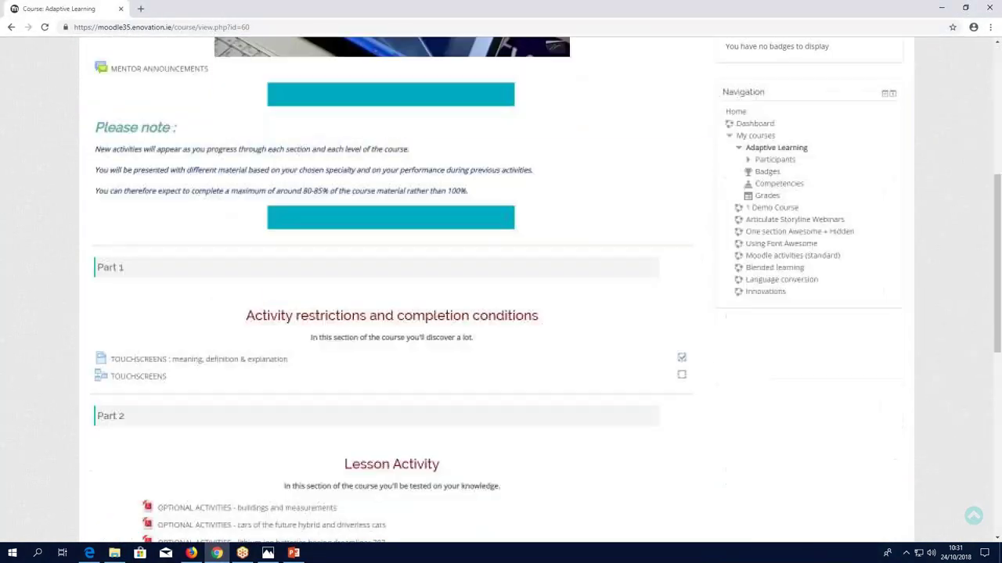
{"action": "scroll", "coordinate": [137, 364], "scroll_direction": "down", "scroll_amount": 3}
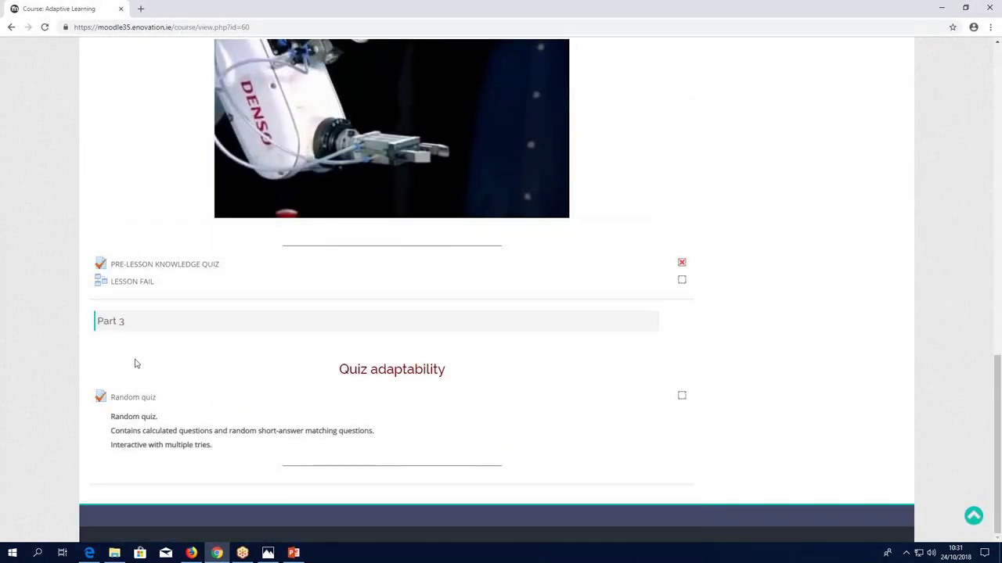
{"action": "left_click", "coordinate": [133, 398]}
{"action": "left_click", "coordinate": [411, 291]}
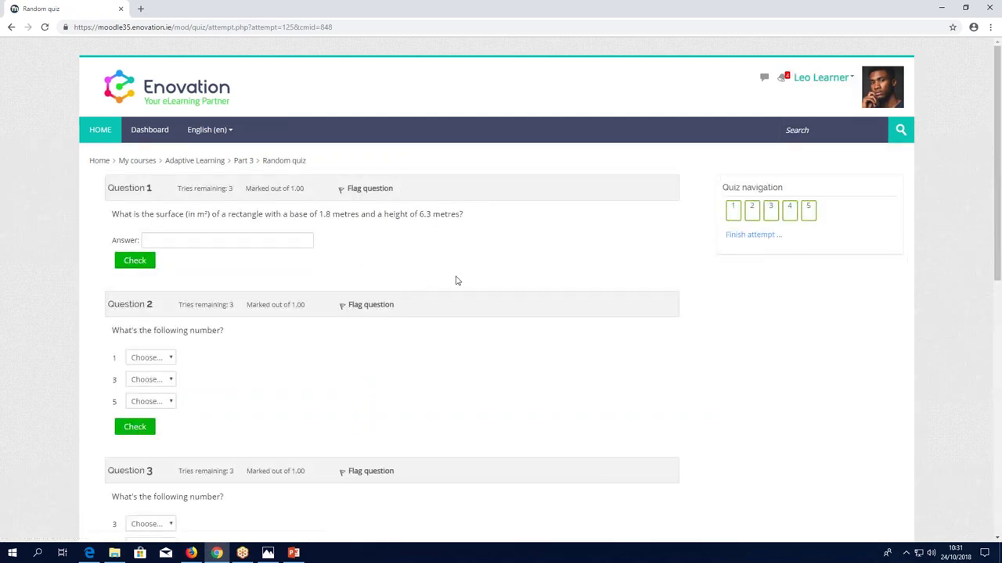
{"action": "scroll", "coordinate": [453, 279], "scroll_direction": "down", "scroll_amount": 1}
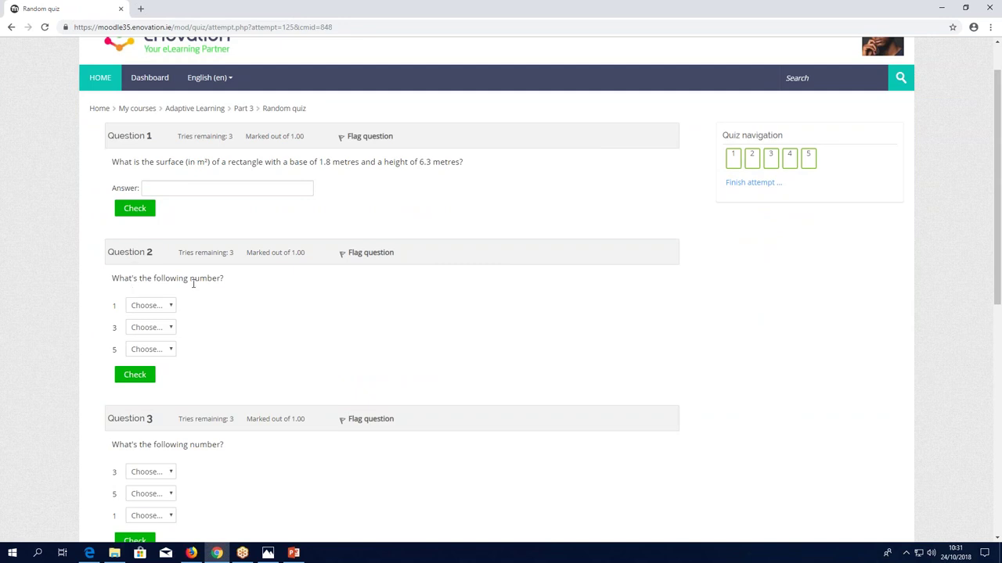
In the learner's Random quiz attempt, choose 6 for 3 in Question 3 and 44 for 55 in Question 5.
{"action": "scroll", "coordinate": [257, 313], "scroll_direction": "down", "scroll_amount": 3}
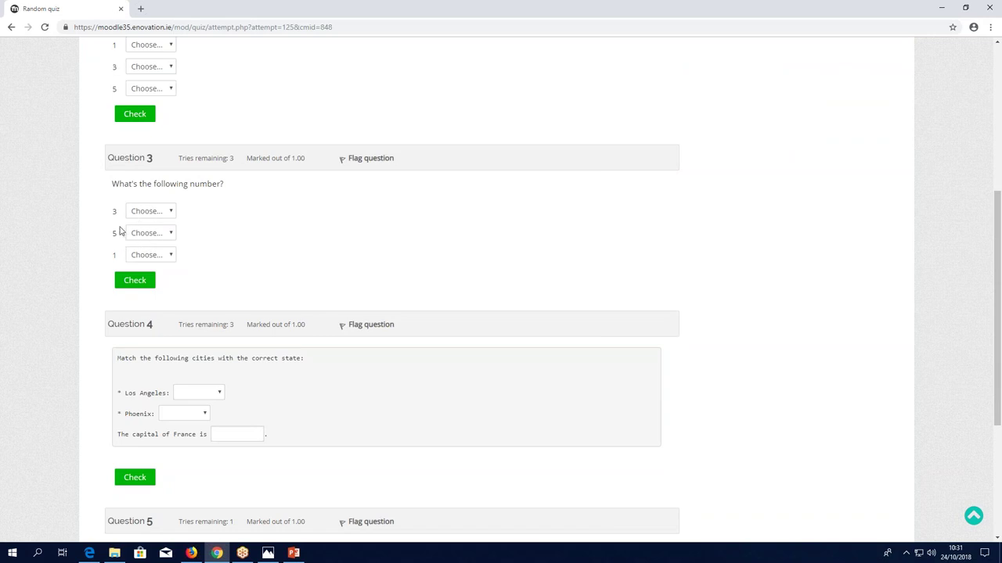
{"action": "left_click", "coordinate": [141, 211]}
{"action": "left_click", "coordinate": [148, 232]}
{"action": "scroll", "coordinate": [286, 375], "scroll_direction": "down", "scroll_amount": 2}
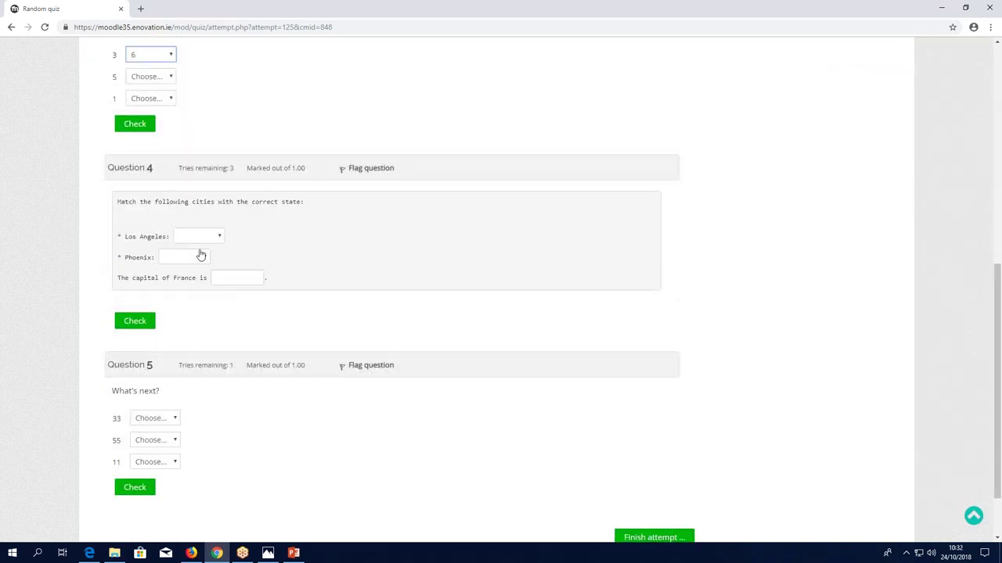
{"action": "left_click", "coordinate": [153, 441]}
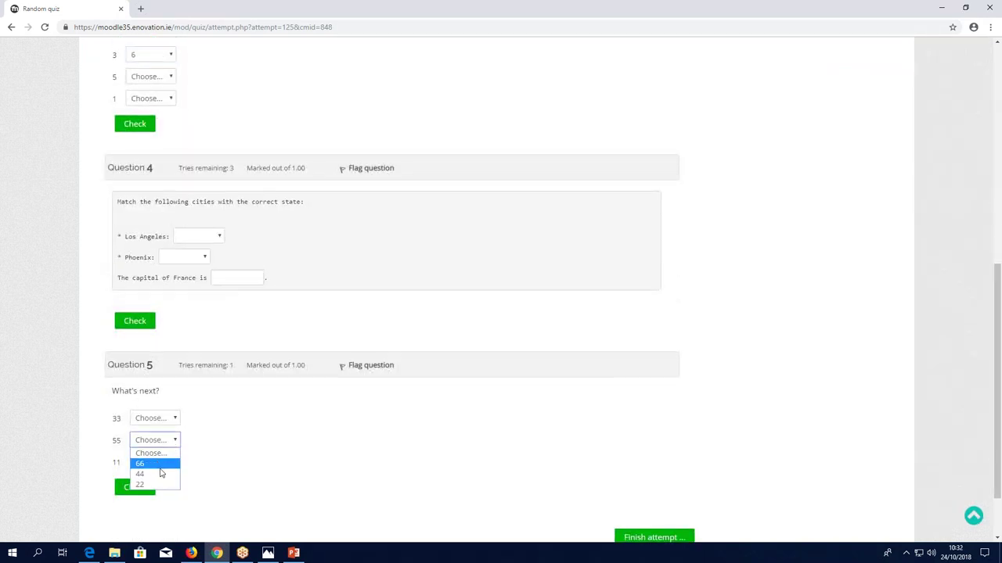
{"action": "left_click", "coordinate": [163, 474]}
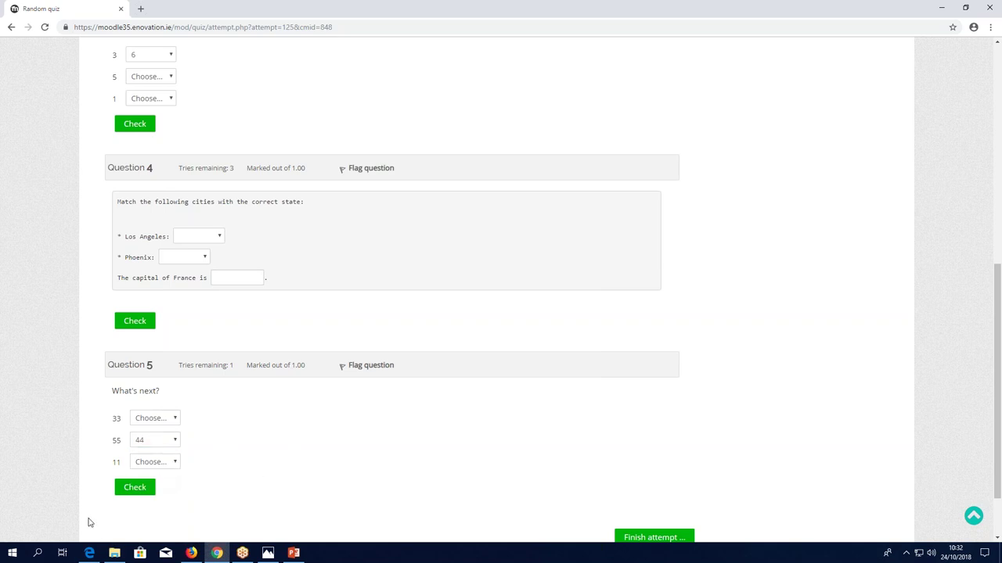
Switch to the other learner's session in Edge, open the Random quiz in Part 3, and examine attempt 1's answers and feedback.
{"action": "left_click", "coordinate": [89, 553]}
{"action": "scroll", "coordinate": [96, 420], "scroll_direction": "down", "scroll_amount": 20}
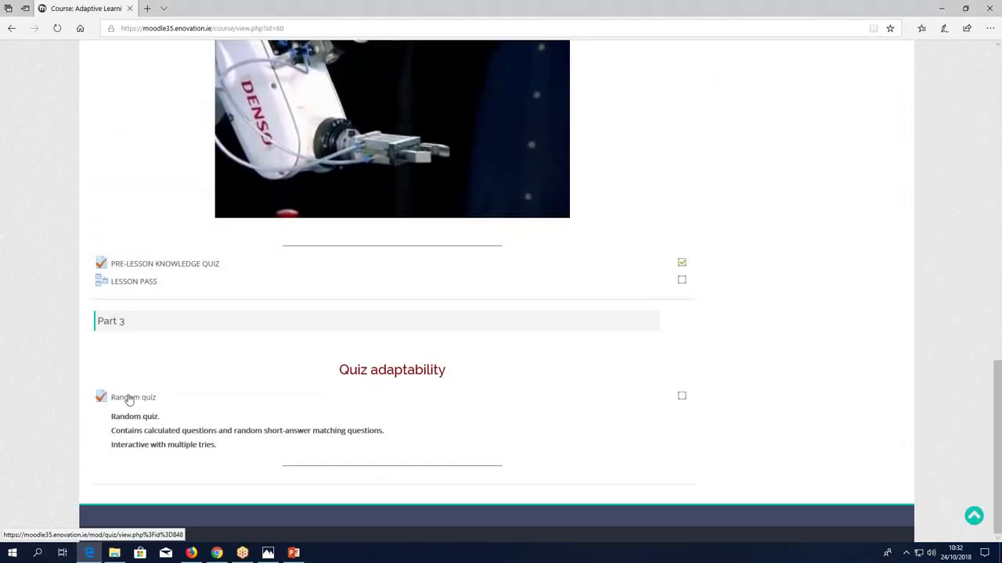
{"action": "left_click", "coordinate": [127, 397]}
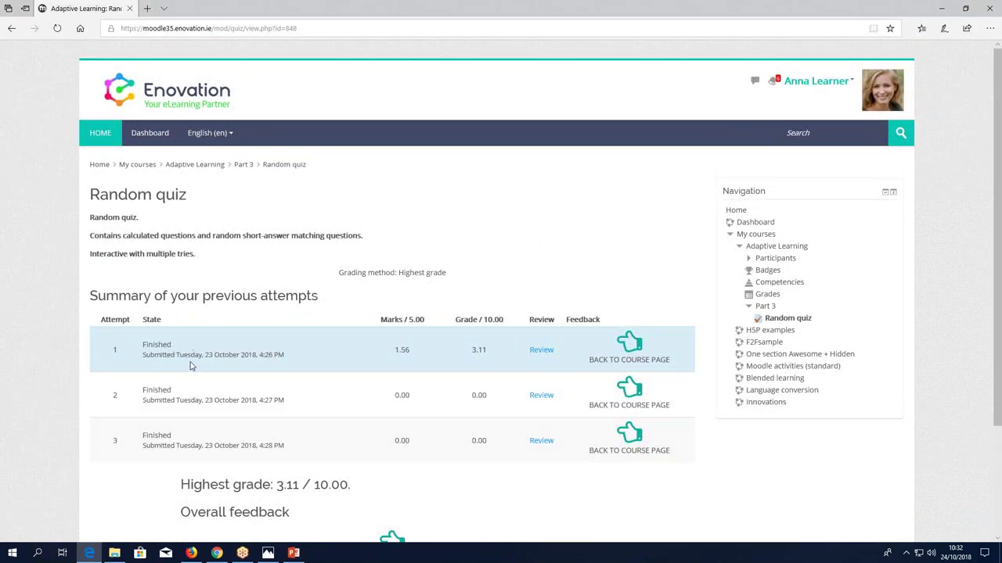
{"action": "left_click", "coordinate": [547, 352]}
{"action": "scroll", "coordinate": [341, 354], "scroll_direction": "down", "scroll_amount": 5}
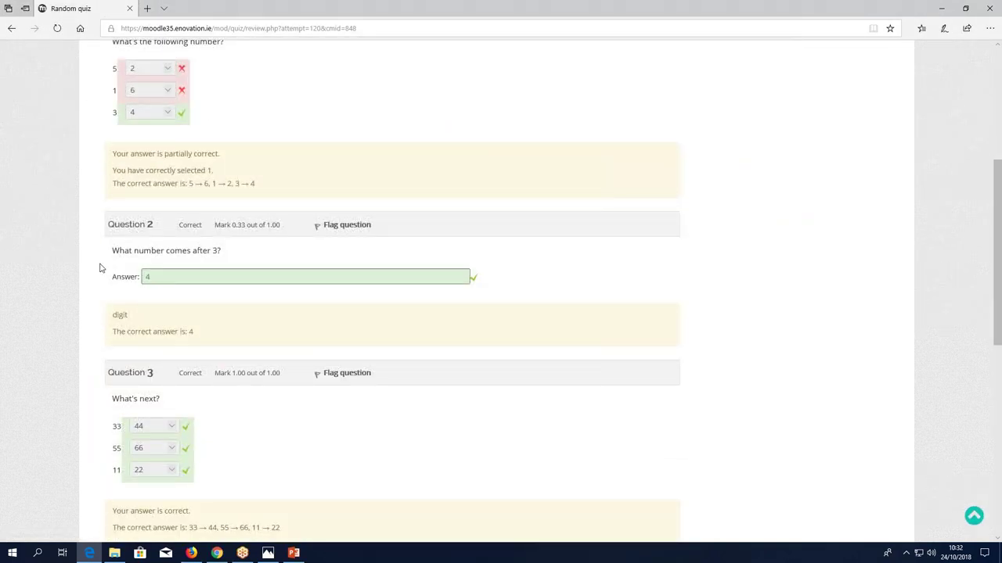
{"action": "scroll", "coordinate": [180, 261], "scroll_direction": "down", "scroll_amount": 4}
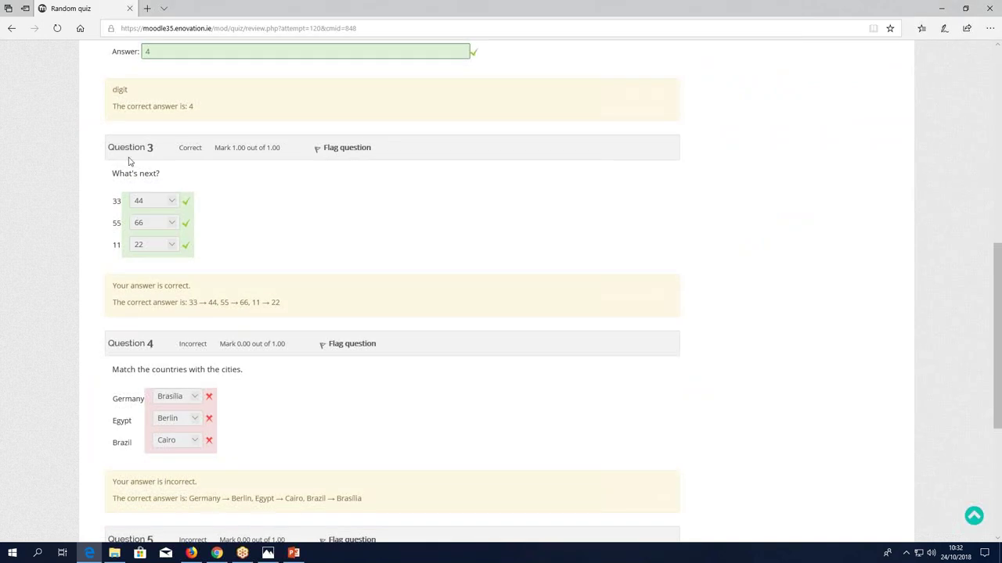
{"action": "scroll", "coordinate": [288, 368], "scroll_direction": "down", "scroll_amount": 2}
{"action": "scroll", "coordinate": [287, 368], "scroll_direction": "down", "scroll_amount": 2}
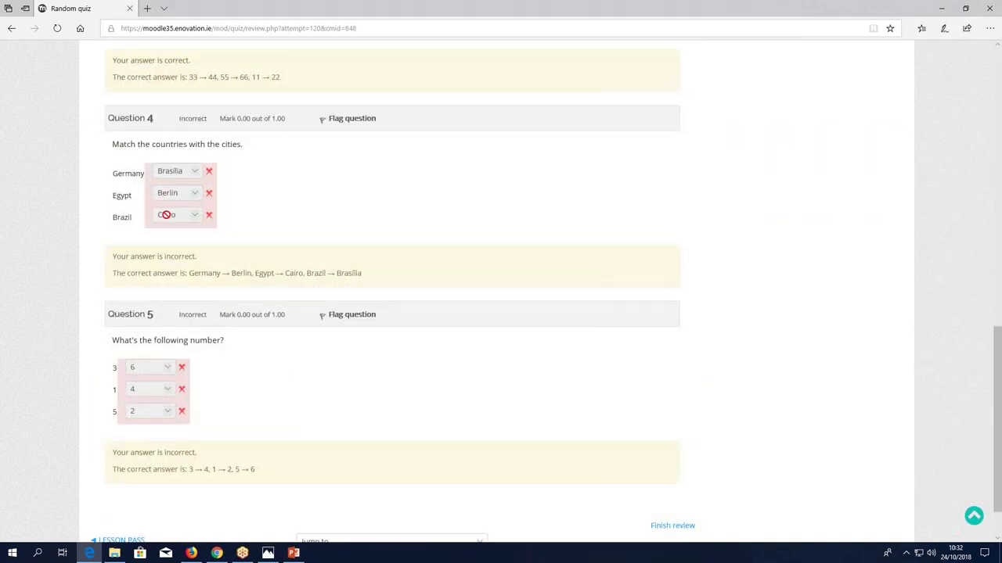
{"action": "scroll", "coordinate": [259, 221], "scroll_direction": "down", "scroll_amount": 1}
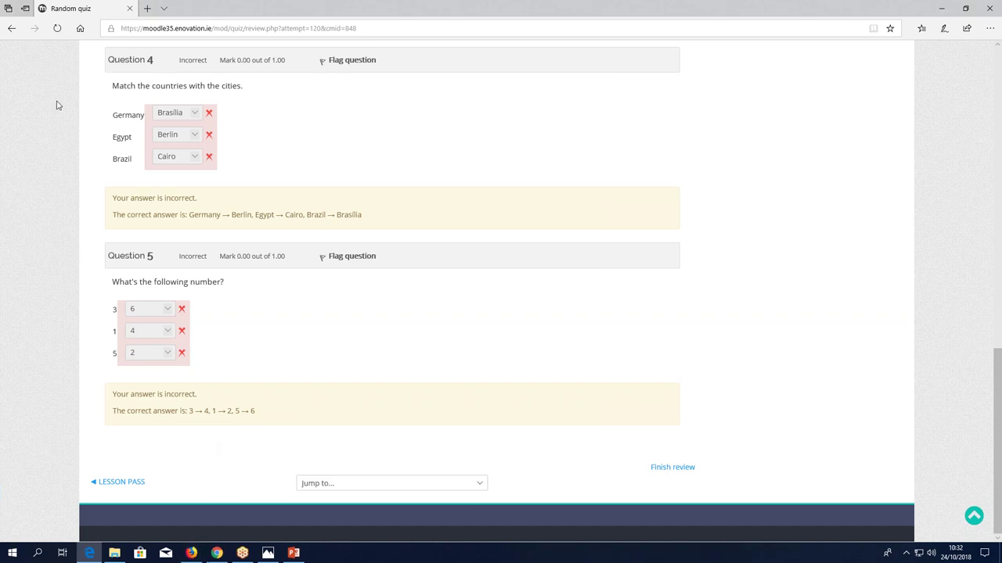
Return to the attempts summary, open the review of attempt 2, and examine its set of questions and correct answers.
{"action": "left_click", "coordinate": [13, 32]}
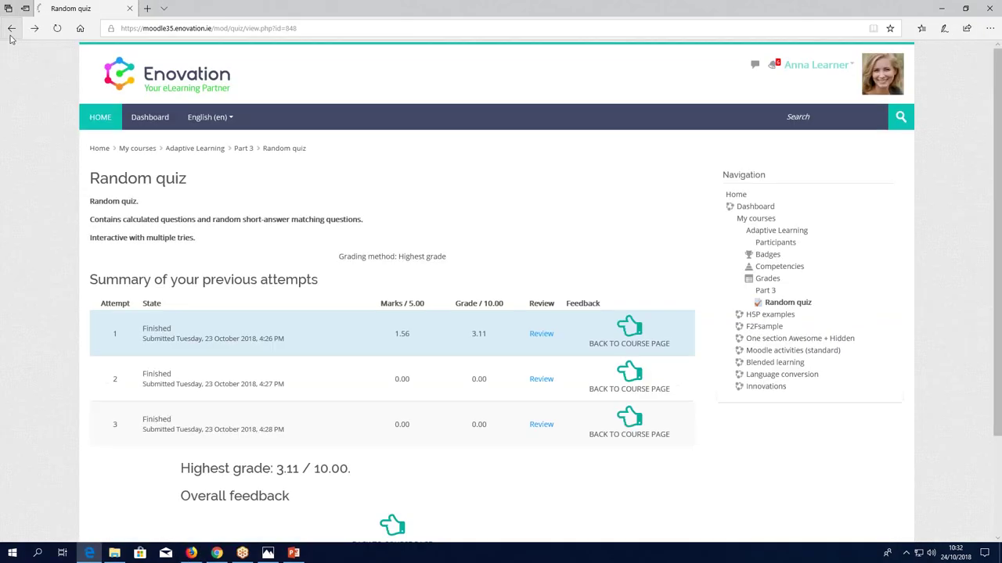
{"action": "left_click", "coordinate": [540, 396]}
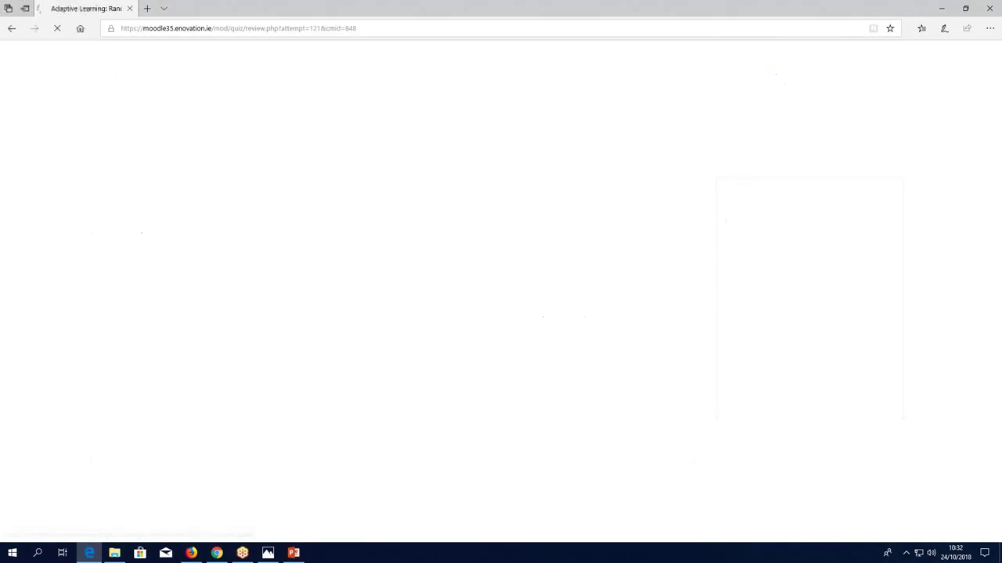
{"action": "scroll", "coordinate": [544, 389], "scroll_direction": "down", "scroll_amount": 1}
{"action": "scroll", "coordinate": [262, 202], "scroll_direction": "down", "scroll_amount": 1}
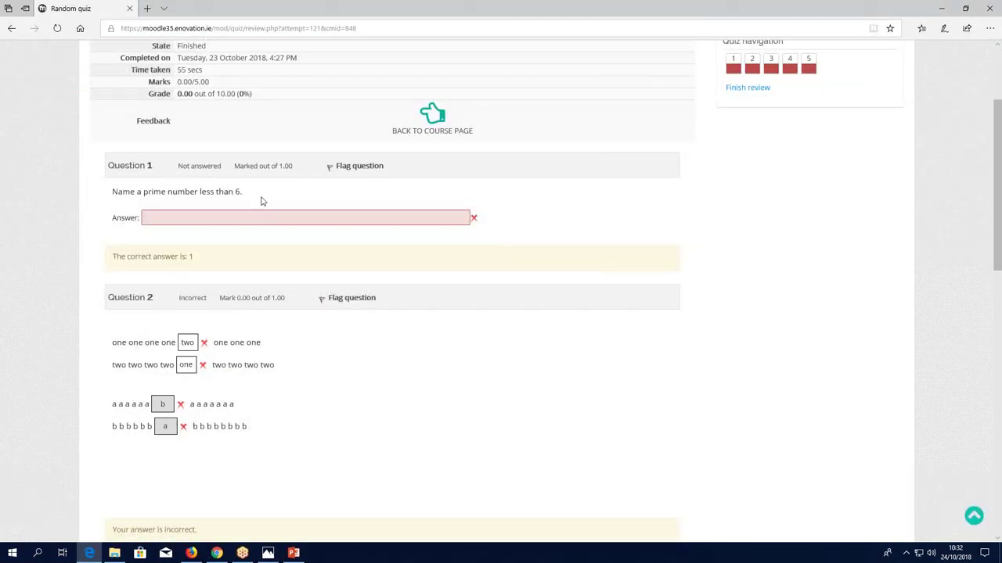
{"action": "scroll", "coordinate": [262, 201], "scroll_direction": "down", "scroll_amount": 2}
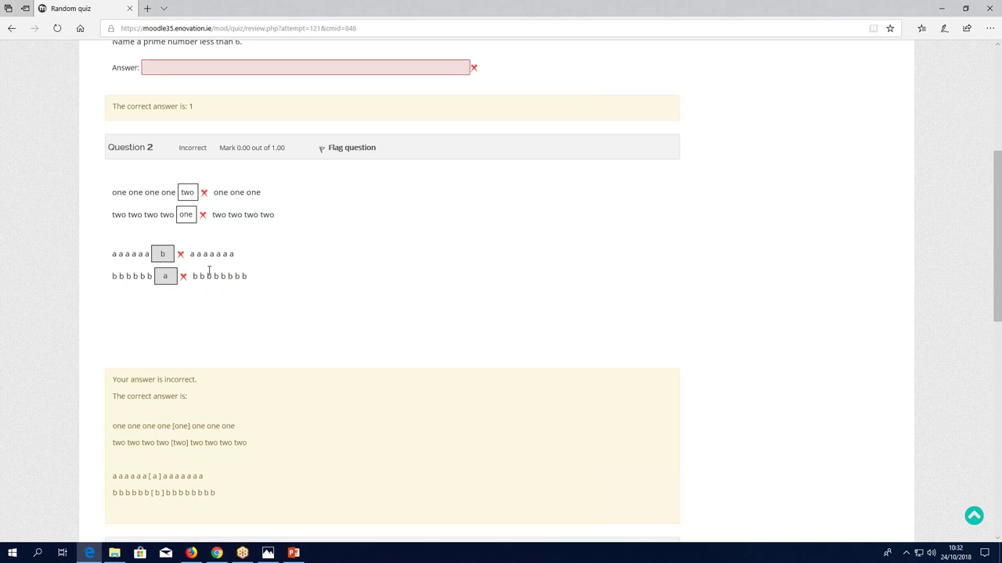
{"action": "scroll", "coordinate": [286, 283], "scroll_direction": "down", "scroll_amount": 5}
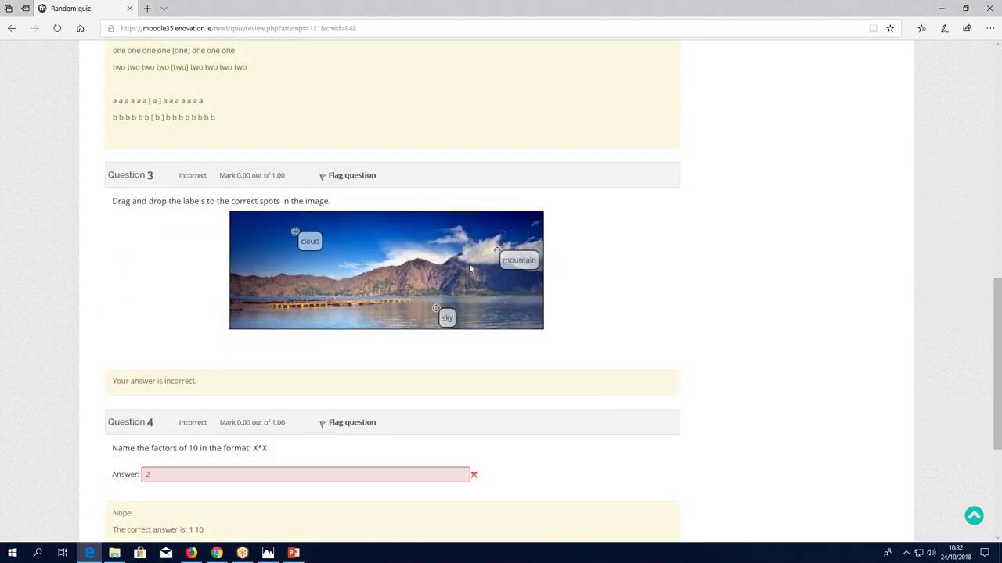
{"action": "scroll", "coordinate": [469, 270], "scroll_direction": "down", "scroll_amount": 3}
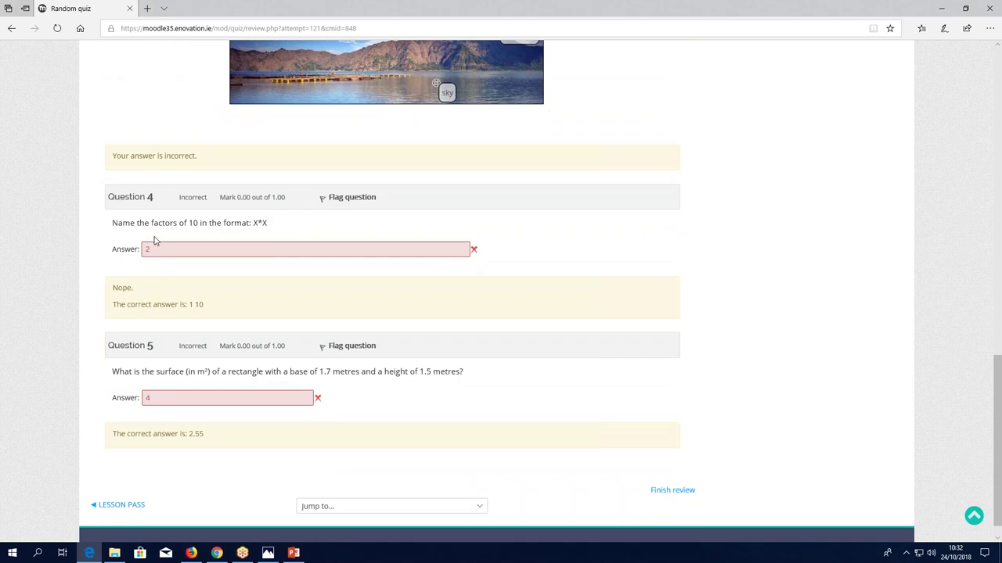
{"action": "scroll", "coordinate": [278, 234], "scroll_direction": "down", "scroll_amount": 1}
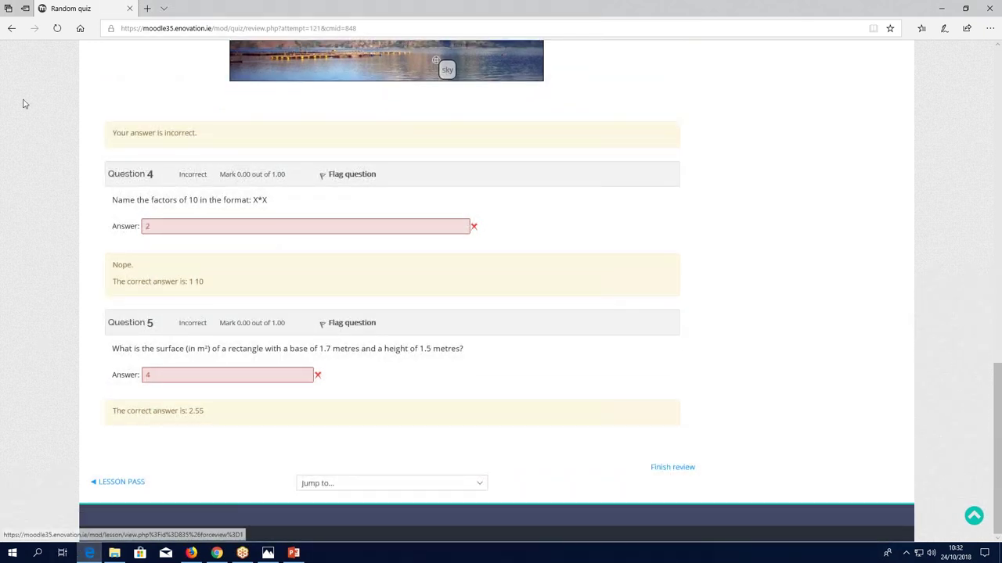
Review attempt 3 from the attempts summary, comparing its questions and generated rectangle dimensions, and go back to the summary.
{"action": "left_click", "coordinate": [12, 29]}
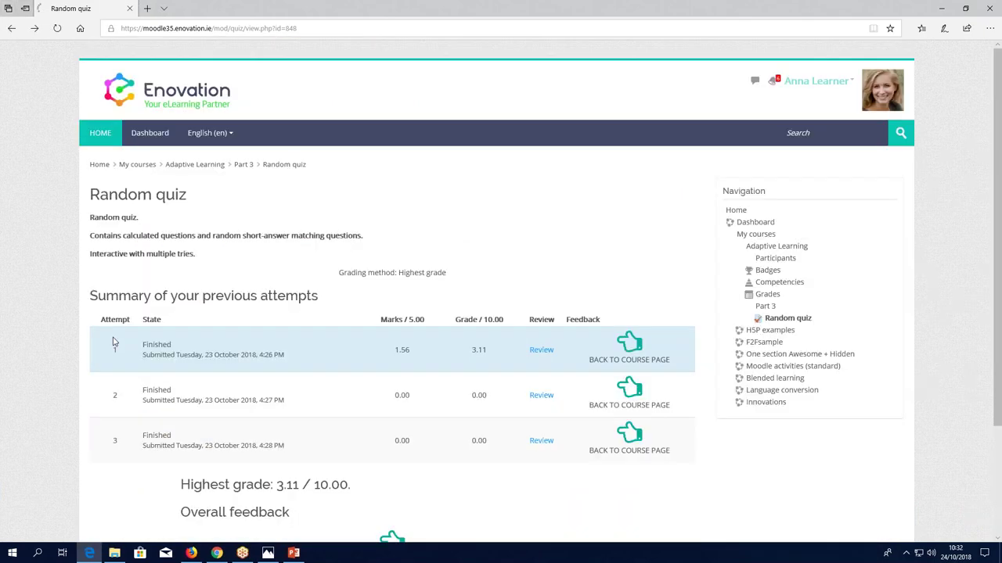
{"action": "left_click", "coordinate": [540, 441]}
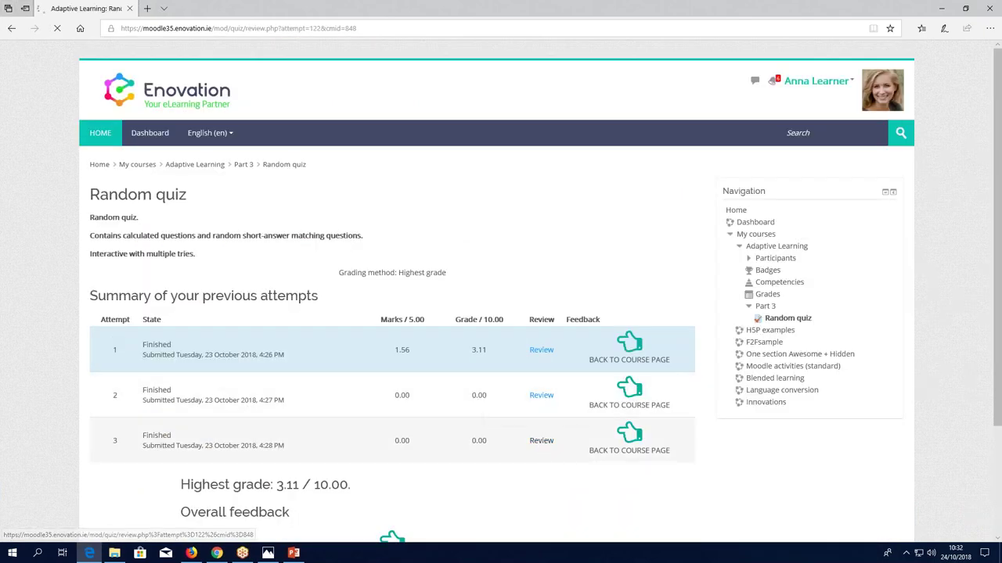
{"action": "scroll", "coordinate": [548, 378], "scroll_direction": "down", "scroll_amount": 3}
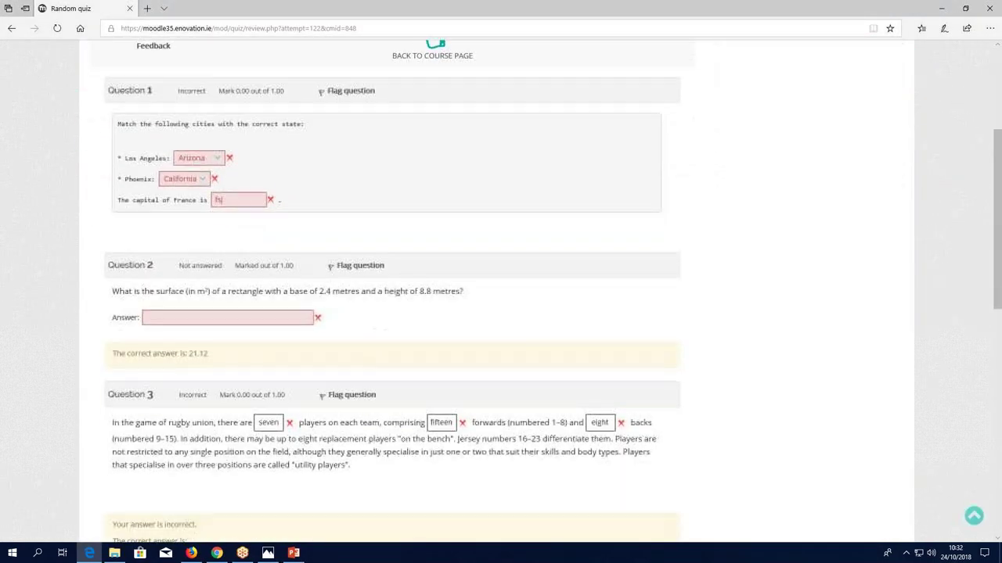
{"action": "scroll", "coordinate": [546, 308], "scroll_direction": "down", "scroll_amount": 2}
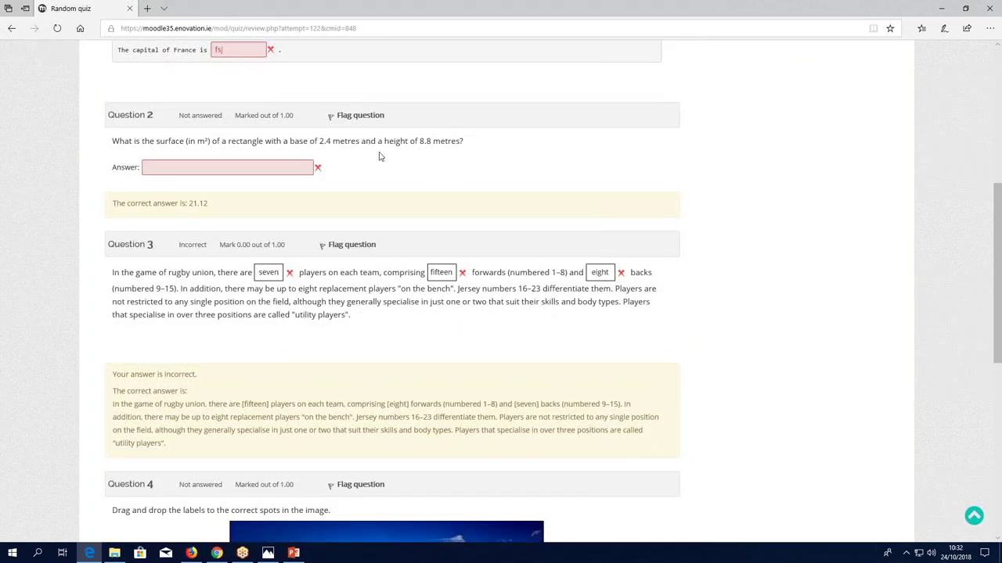
{"action": "scroll", "coordinate": [425, 282], "scroll_direction": "down", "scroll_amount": 3}
{"action": "scroll", "coordinate": [425, 281], "scroll_direction": "up", "scroll_amount": 3}
{"action": "scroll", "coordinate": [595, 278], "scroll_direction": "down", "scroll_amount": 6}
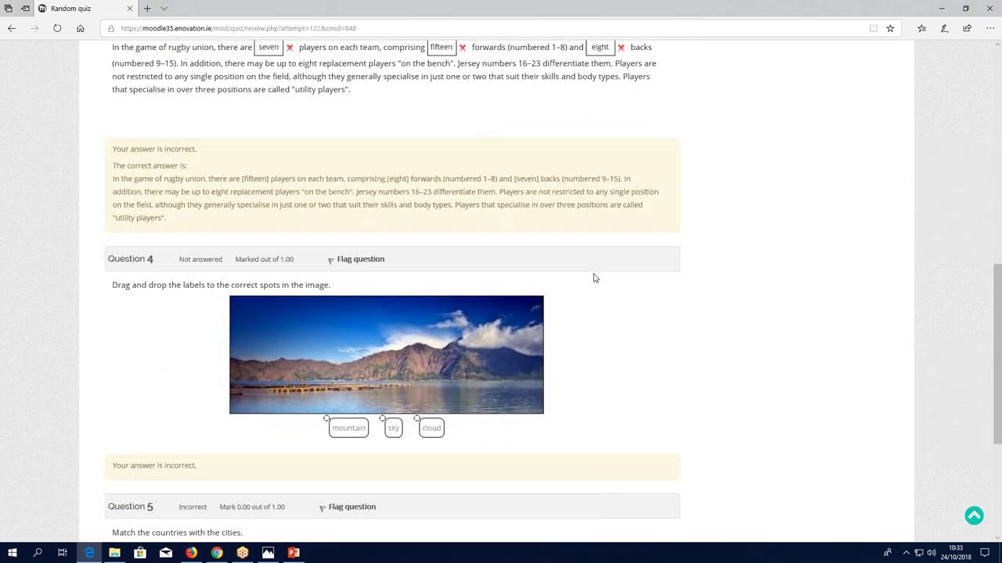
{"action": "scroll", "coordinate": [595, 278], "scroll_direction": "up", "scroll_amount": 8}
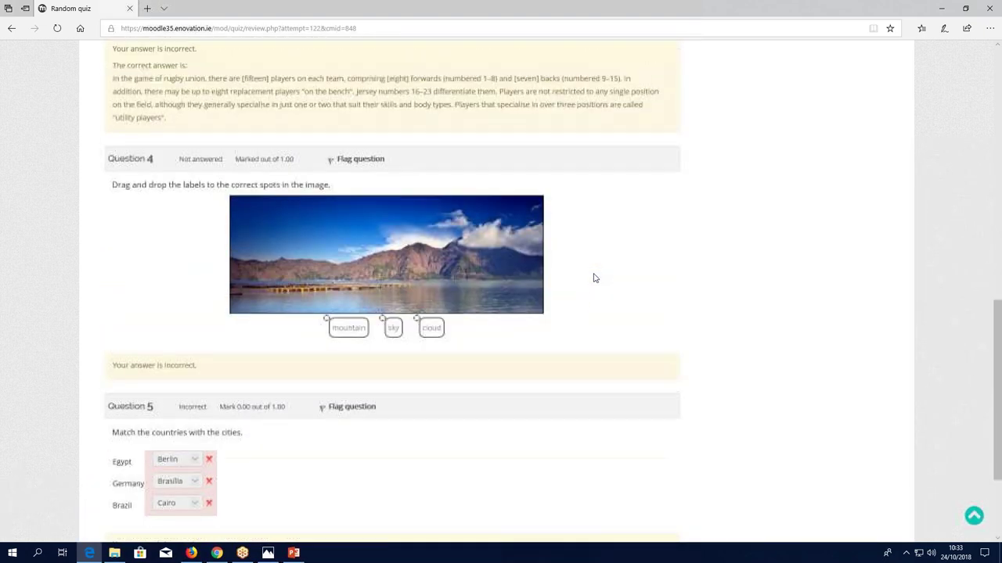
{"action": "scroll", "coordinate": [595, 277], "scroll_direction": "up", "scroll_amount": 4}
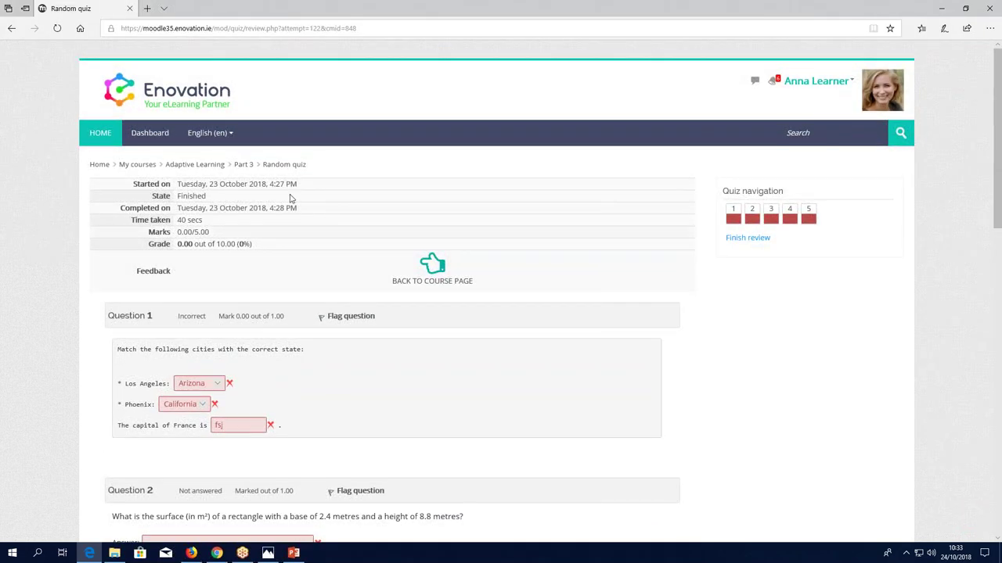
{"action": "left_click", "coordinate": [13, 28]}
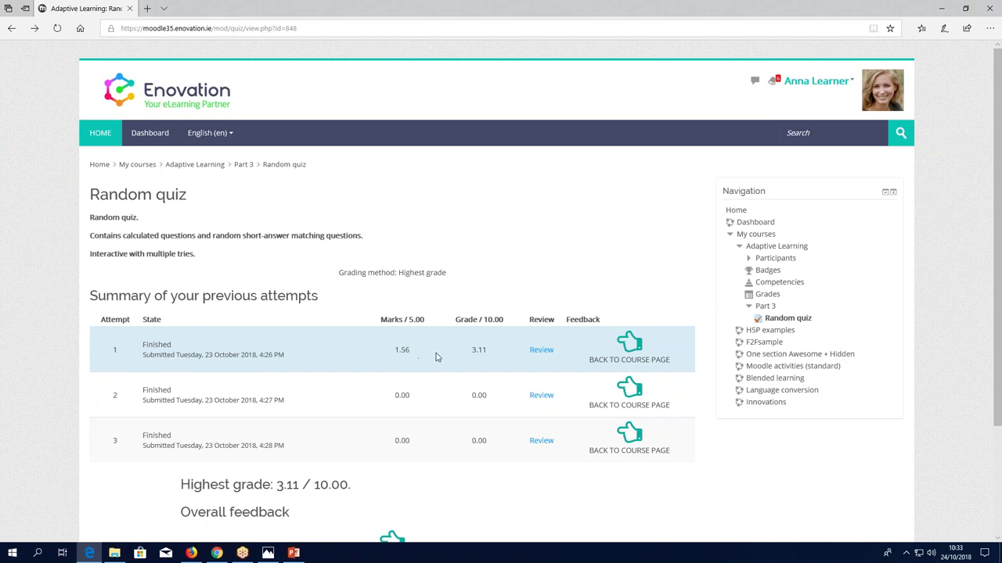
Return to the learner's session in Chrome and leave the unfinished quiz attempt for the Adaptive Learning course page.
{"action": "left_click", "coordinate": [939, 8]}
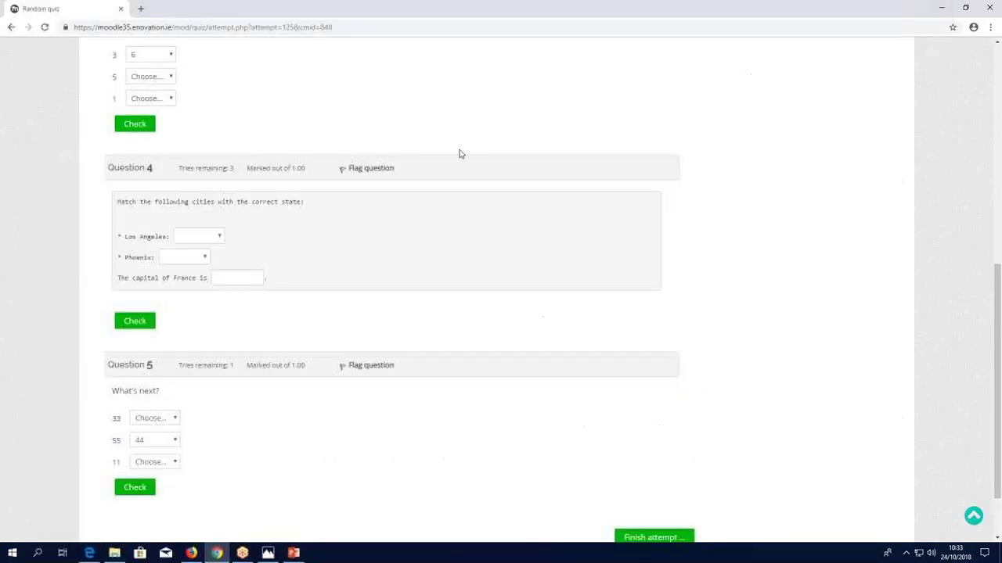
{"action": "scroll", "coordinate": [404, 298], "scroll_direction": "up", "scroll_amount": 4}
{"action": "scroll", "coordinate": [887, 350], "scroll_direction": "up", "scroll_amount": 2}
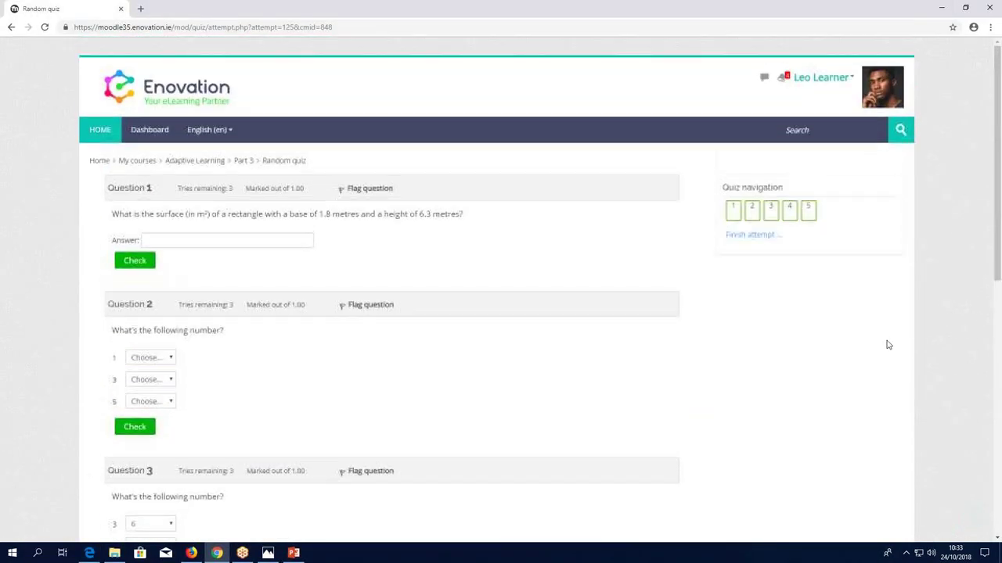
{"action": "left_click", "coordinate": [211, 160]}
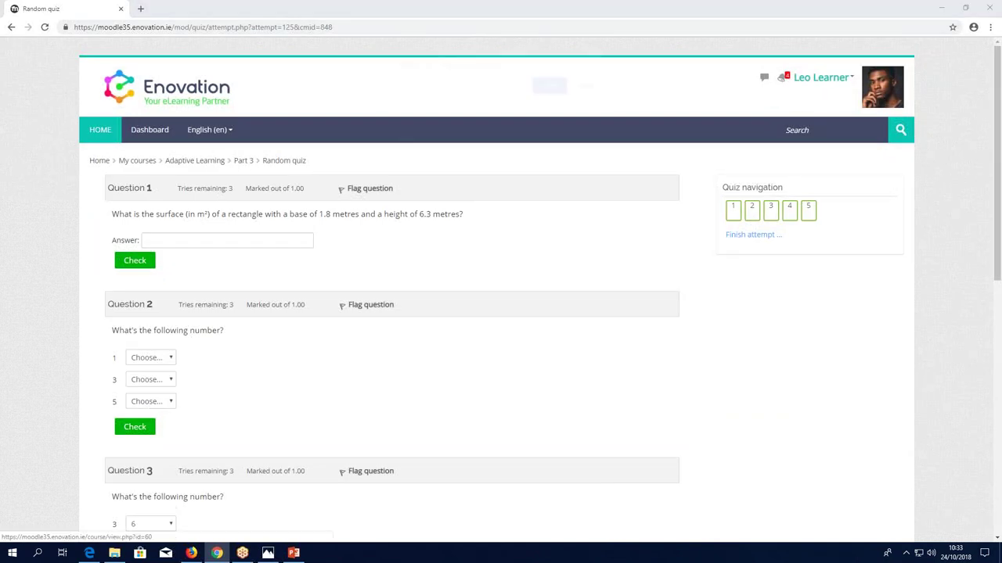
{"action": "left_click", "coordinate": [552, 87]}
Switch to the administrator's session in Firefox and leave the random quiz preview for the Adaptive Learning course page.
{"action": "left_click", "coordinate": [941, 7]}
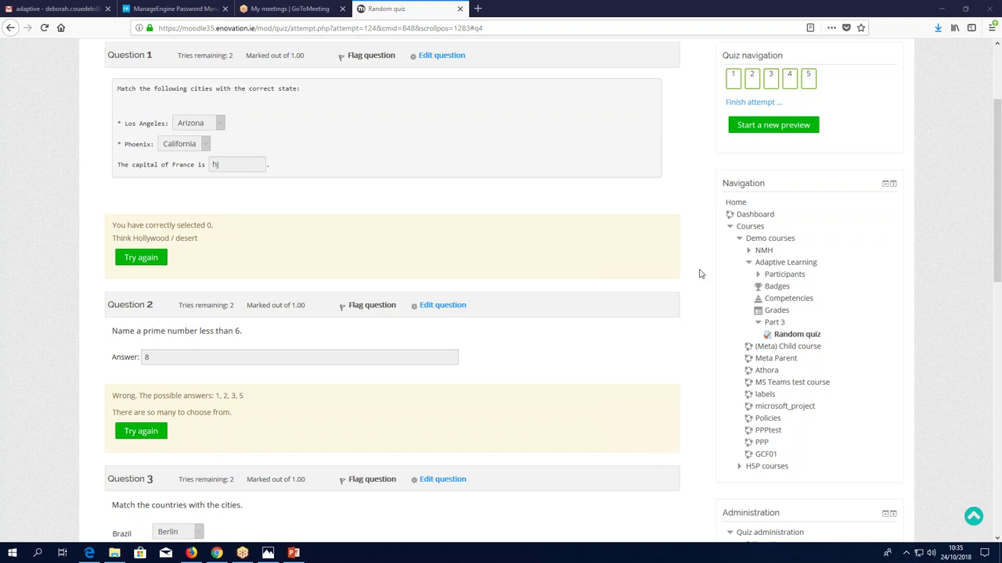
{"action": "left_click", "coordinate": [217, 554]}
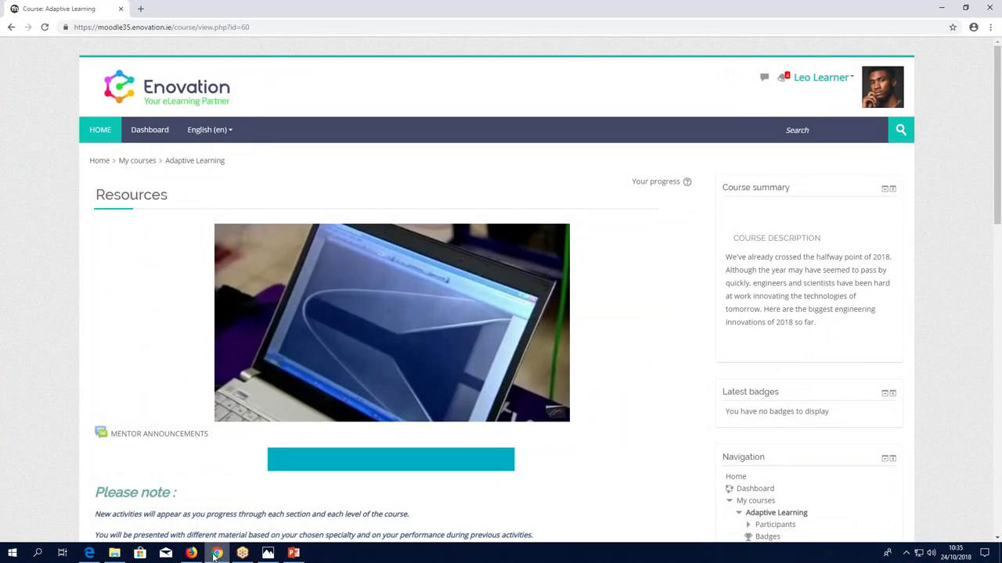
{"action": "left_click", "coordinate": [194, 553]}
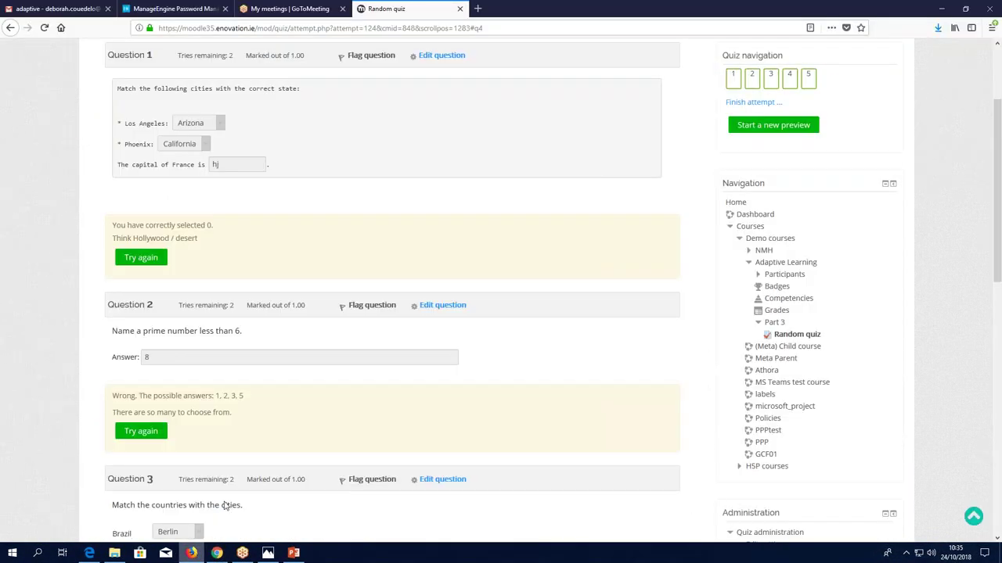
{"action": "scroll", "coordinate": [396, 447], "scroll_direction": "up", "scroll_amount": 3}
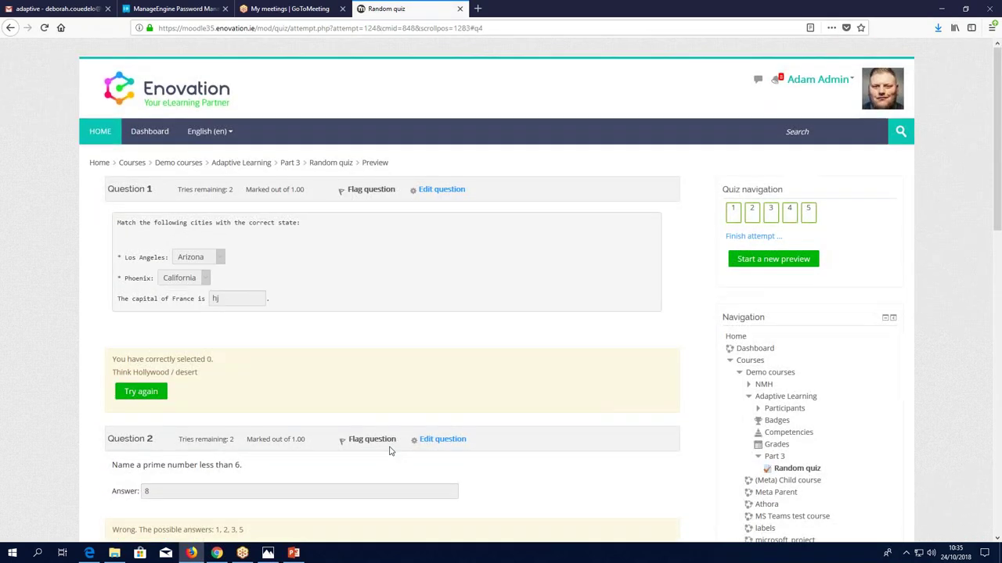
{"action": "left_click", "coordinate": [246, 163]}
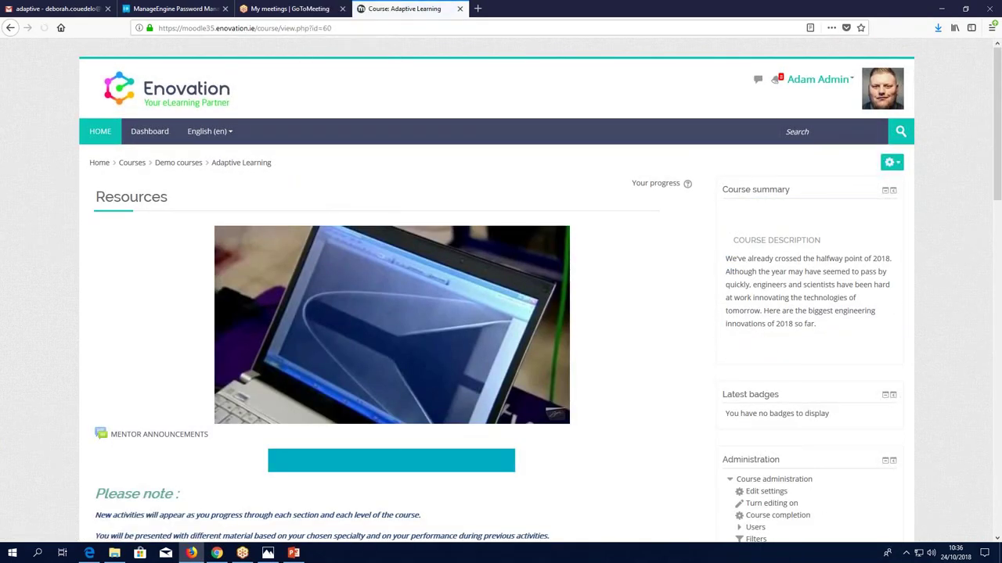
Review the activity restrictions in Part 1 of the course and open the restricted TOUCHSCREENS lesson.
{"action": "scroll", "coordinate": [421, 392], "scroll_direction": "down", "scroll_amount": 2}
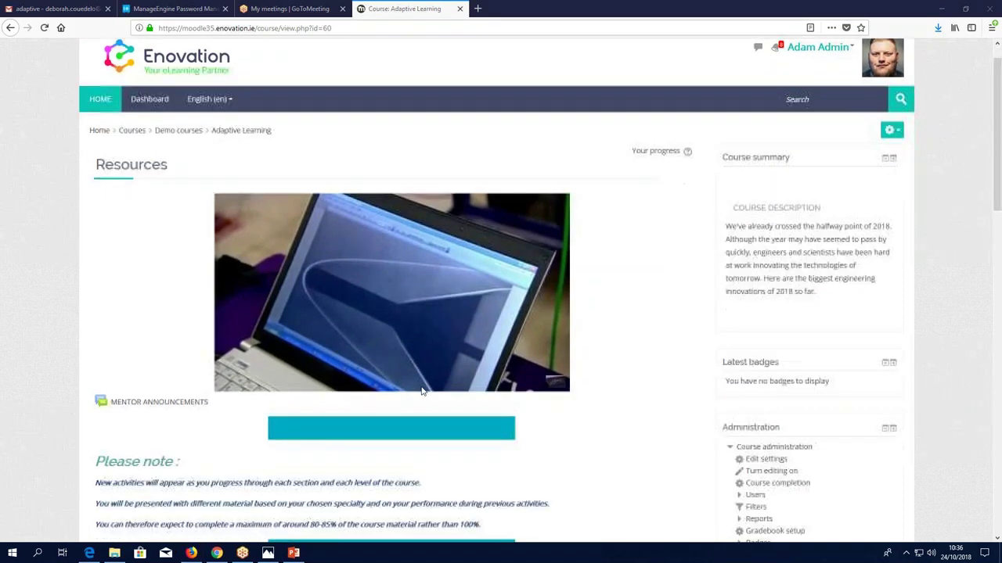
{"action": "scroll", "coordinate": [421, 392], "scroll_direction": "down", "scroll_amount": 2}
{"action": "scroll", "coordinate": [421, 391], "scroll_direction": "down", "scroll_amount": 4}
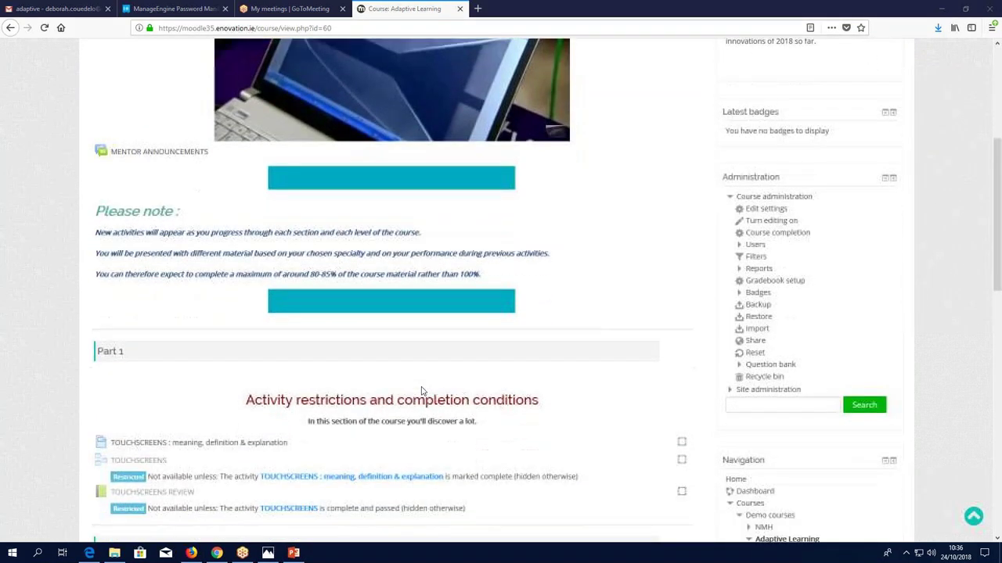
{"action": "scroll", "coordinate": [421, 391], "scroll_direction": "down", "scroll_amount": 2}
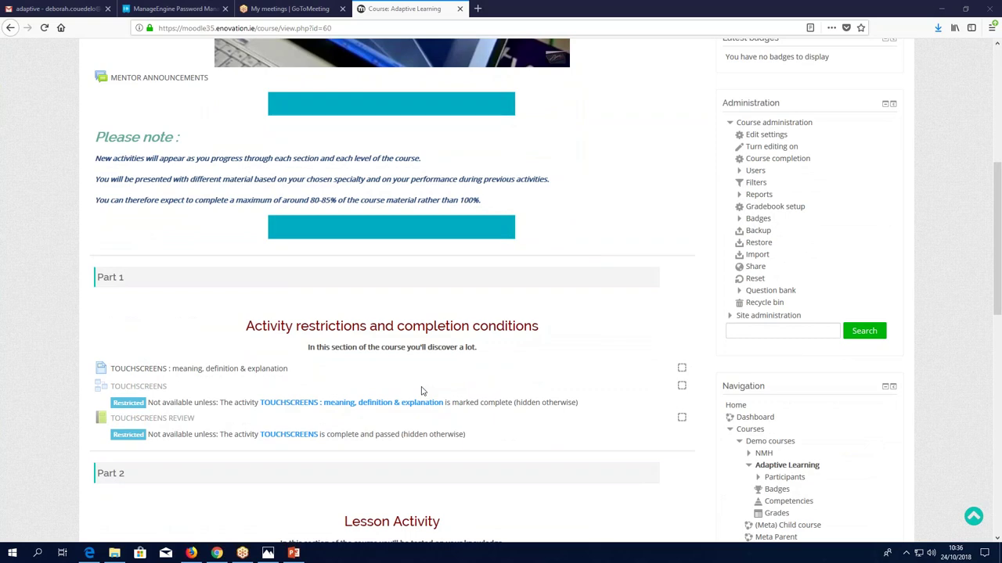
{"action": "scroll", "coordinate": [421, 391], "scroll_direction": "down", "scroll_amount": 2}
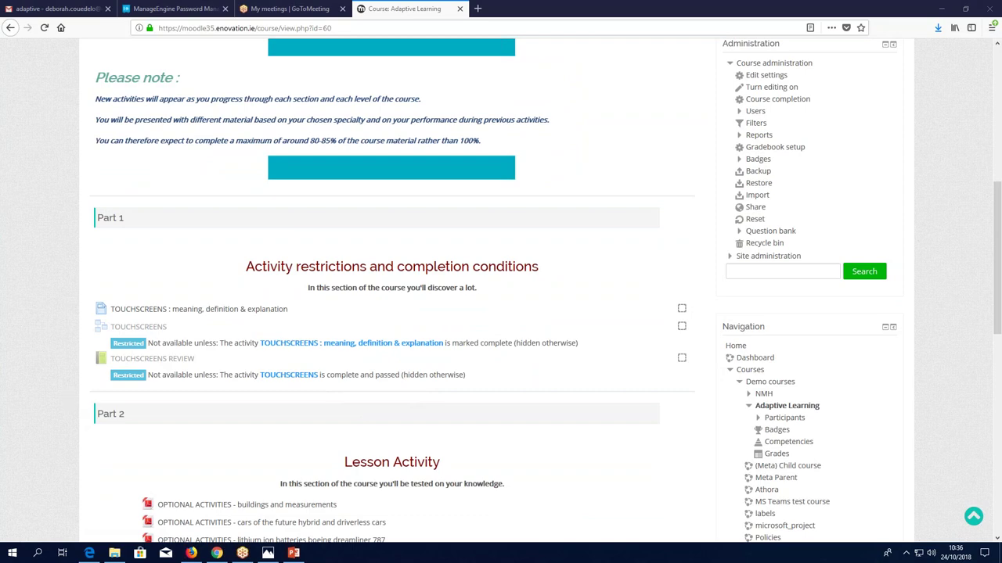
{"action": "scroll", "coordinate": [138, 331], "scroll_direction": "down", "scroll_amount": 1}
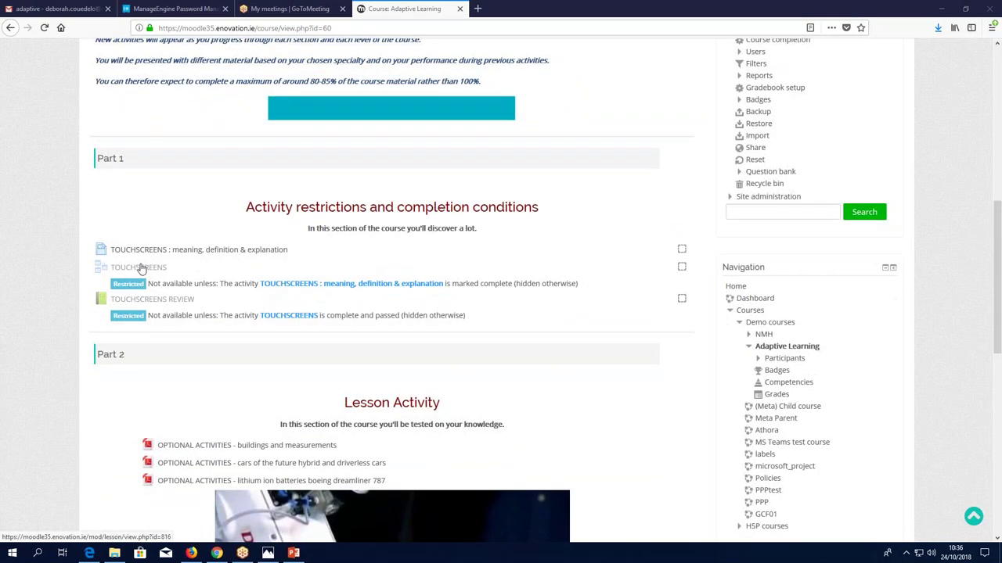
{"action": "left_click", "coordinate": [138, 269]}
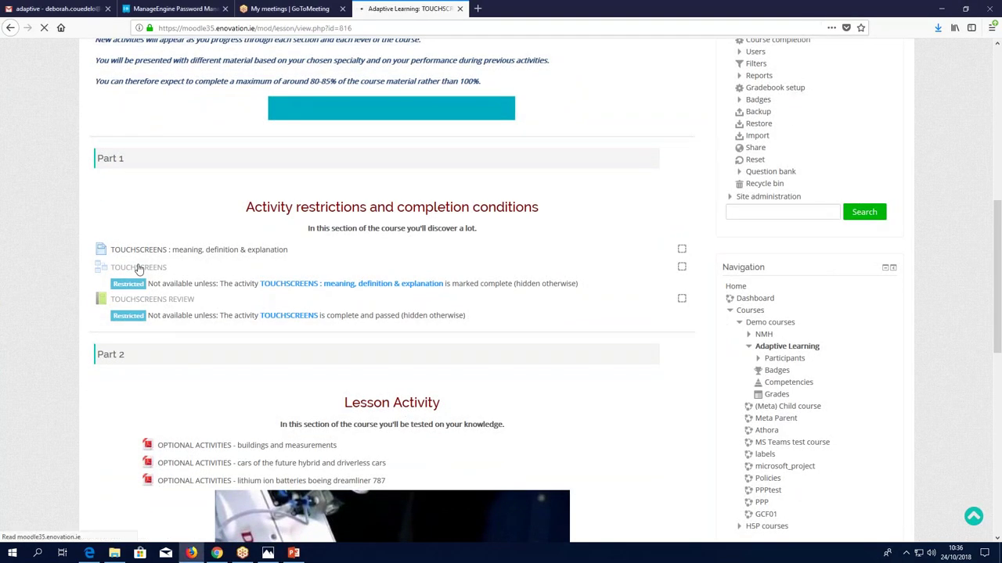
Open the TOUCHSCREENS lesson's editing view with its pages collapsed.
{"action": "scroll", "coordinate": [381, 364], "scroll_direction": "down", "scroll_amount": 5}
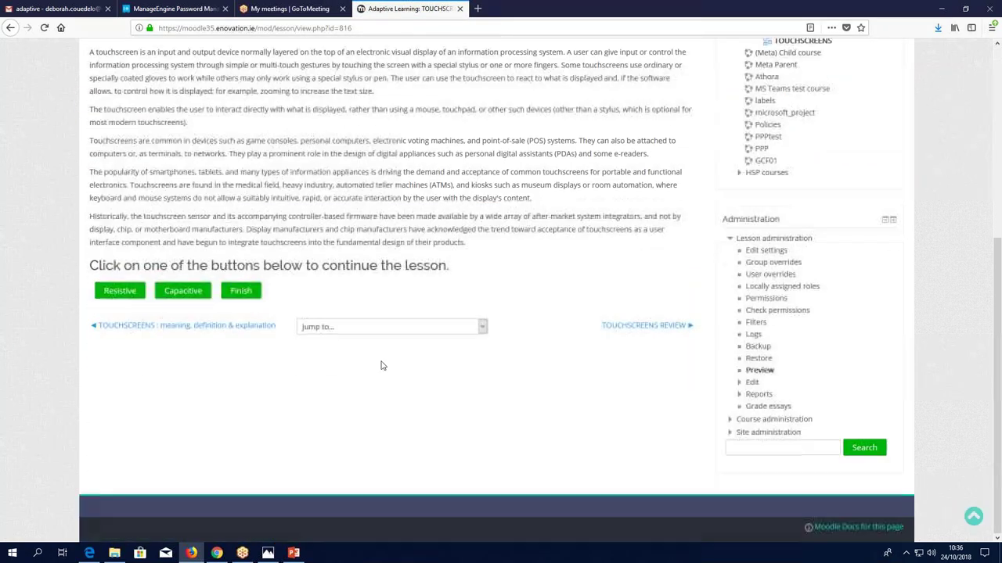
{"action": "left_click", "coordinate": [753, 382]}
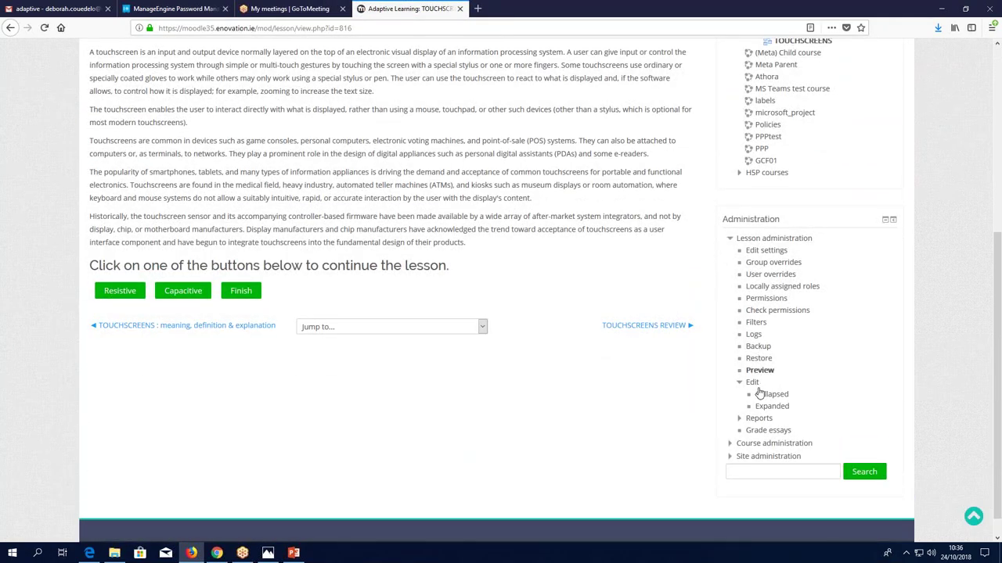
{"action": "left_click", "coordinate": [767, 395]}
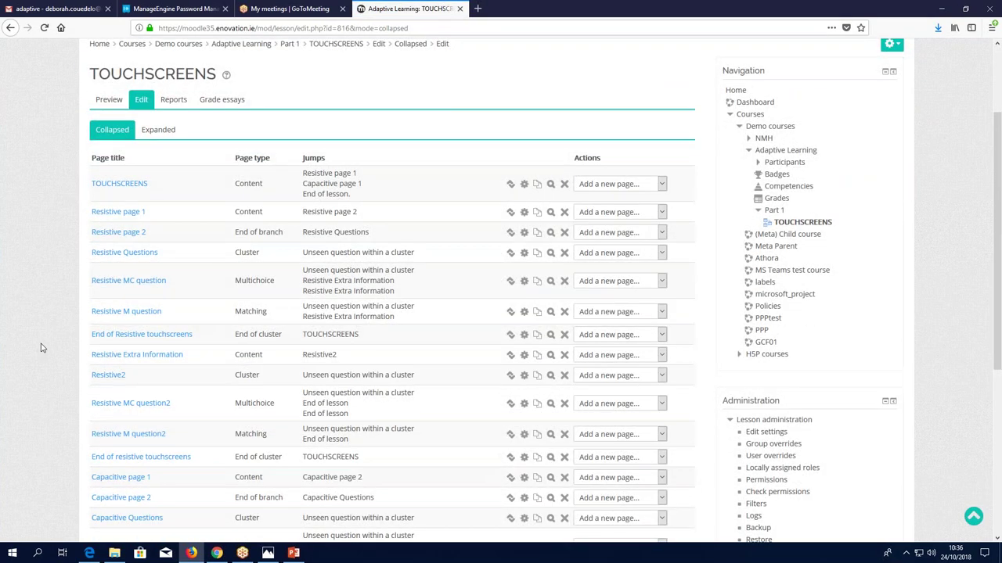
Examine the page types and jumps of the Resistive branch, highlighting the question cluster and the jumps to Resistive Extra Information.
{"action": "scroll", "coordinate": [43, 348], "scroll_direction": "down", "scroll_amount": 2}
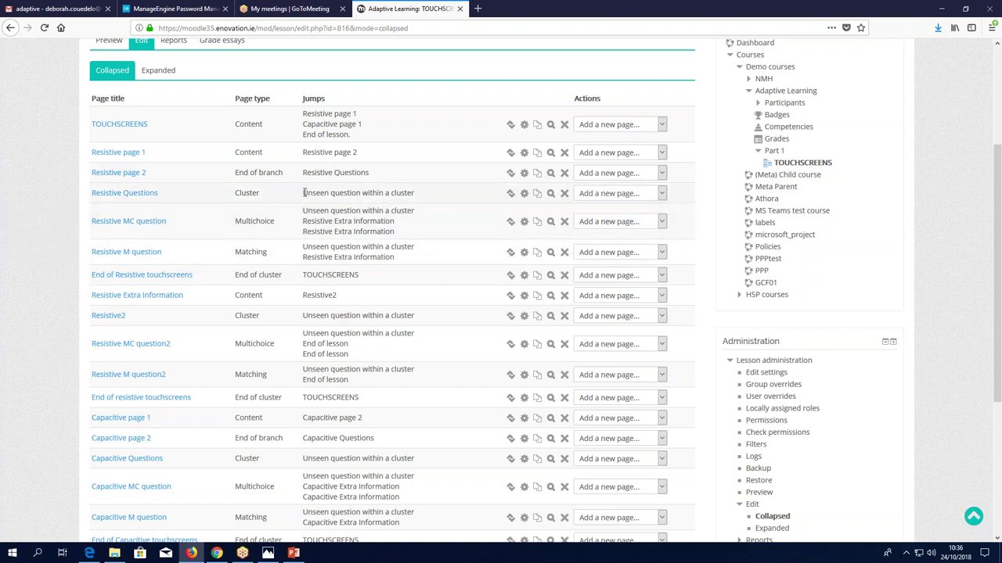
{"action": "left_click_drag", "start_coordinate": [304, 192], "coordinate": [446, 194]}
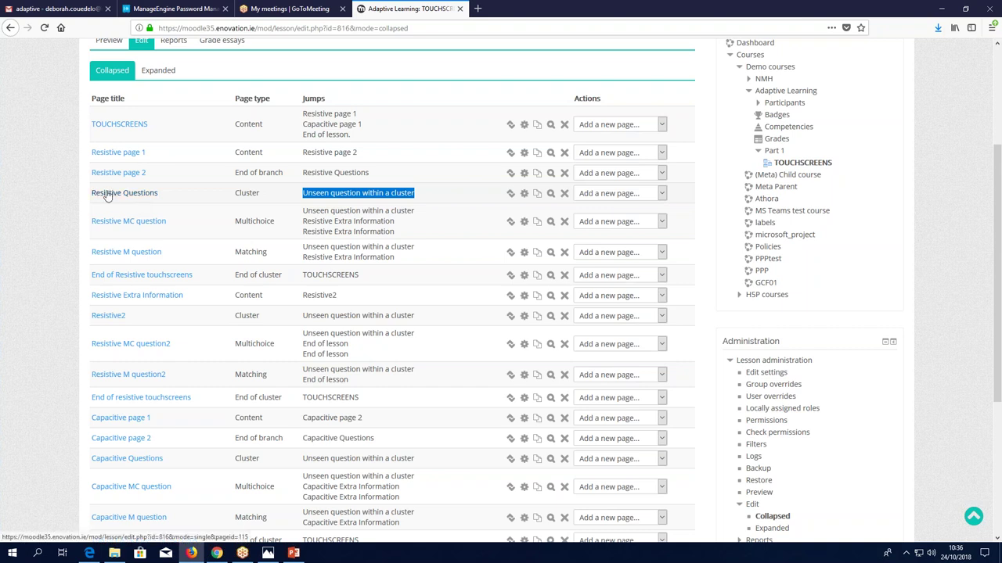
{"action": "left_click_drag", "start_coordinate": [237, 193], "coordinate": [293, 277]}
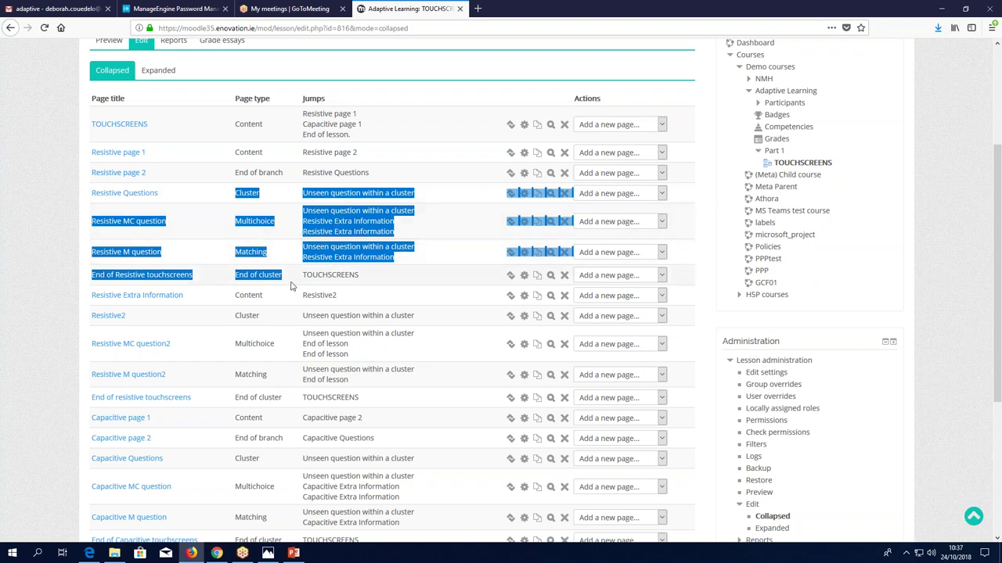
{"action": "left_click", "coordinate": [337, 221]}
{"action": "left_click_drag", "start_coordinate": [304, 222], "coordinate": [396, 222]}
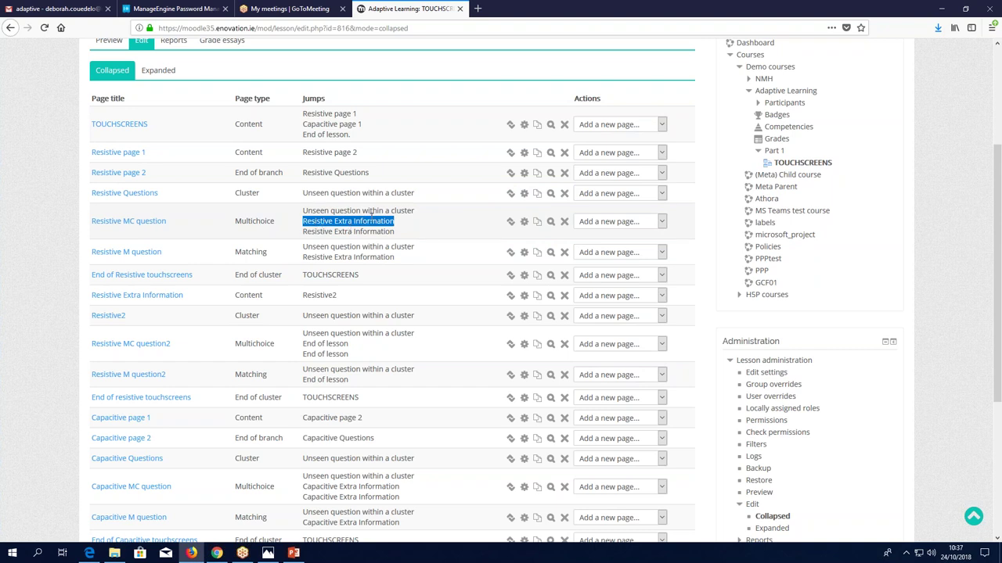
{"action": "mouse_move", "coordinate": [90, 295]}
{"action": "left_mouse_down"}
{"action": "mouse_move", "coordinate": [102, 305]}
{"action": "mouse_move", "coordinate": [170, 305]}
{"action": "mouse_move", "coordinate": [82, 299]}
{"action": "left_mouse_up"}
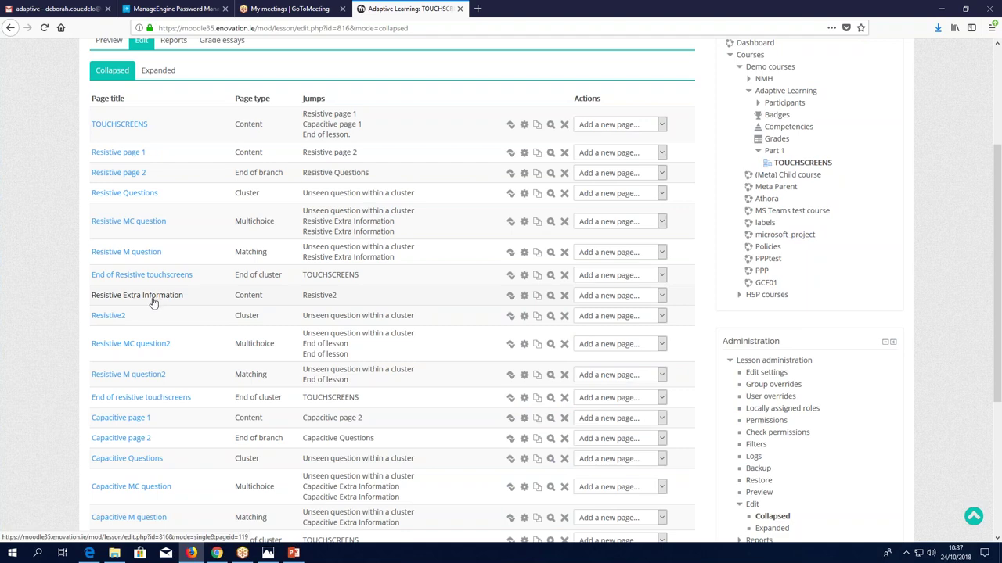
Return from the lesson editor to the Adaptive Learning course page and bring the Part 1 activities into view.
{"action": "scroll", "coordinate": [29, 337], "scroll_direction": "up", "scroll_amount": 4}
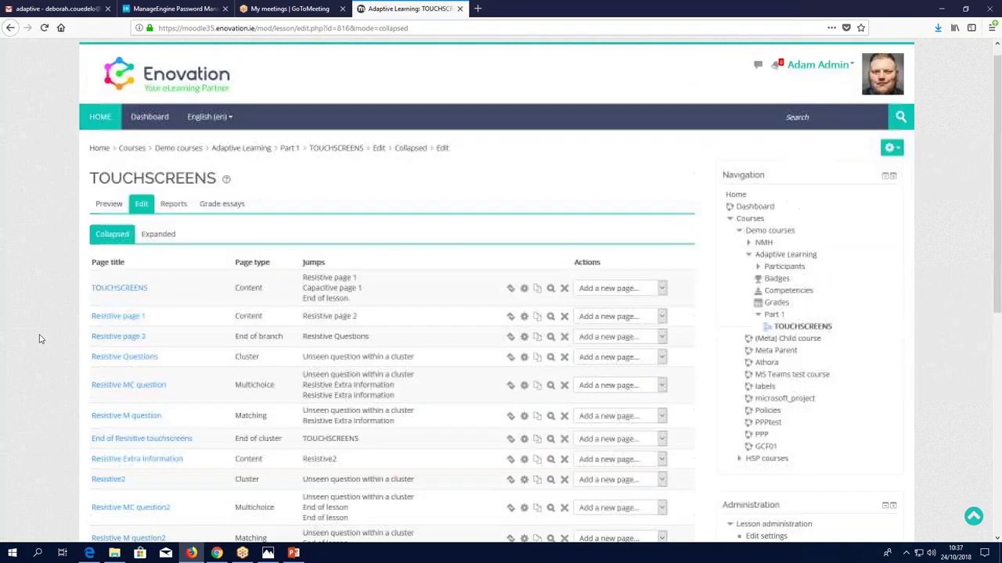
{"action": "left_click", "coordinate": [243, 164]}
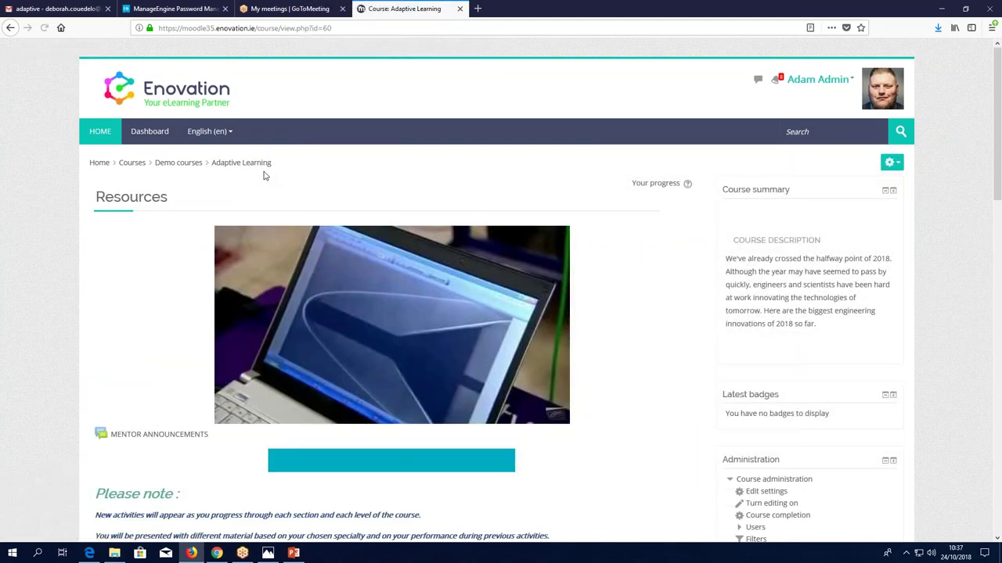
{"action": "scroll", "coordinate": [186, 268], "scroll_direction": "down", "scroll_amount": 3}
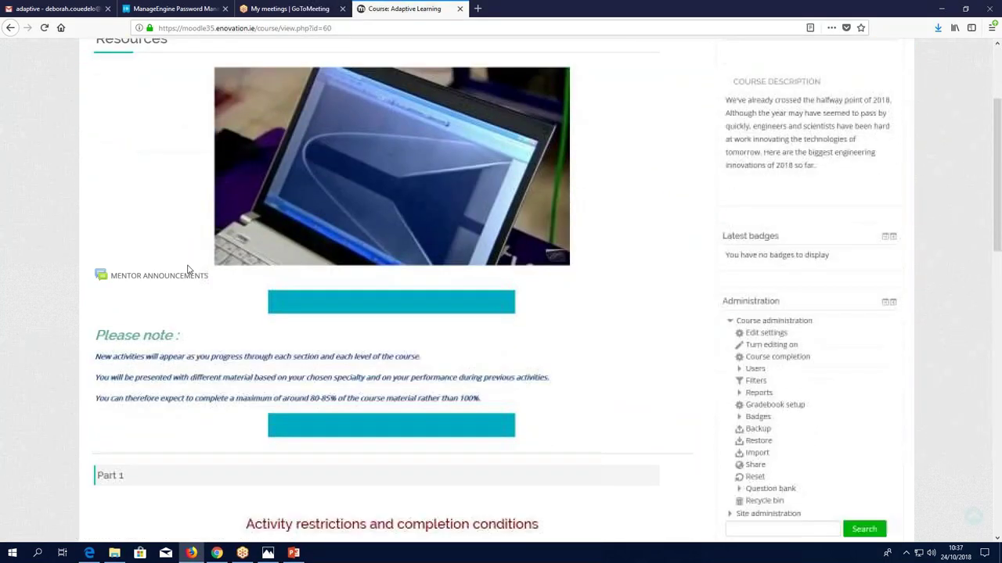
{"action": "scroll", "coordinate": [188, 269], "scroll_direction": "down", "scroll_amount": 2}
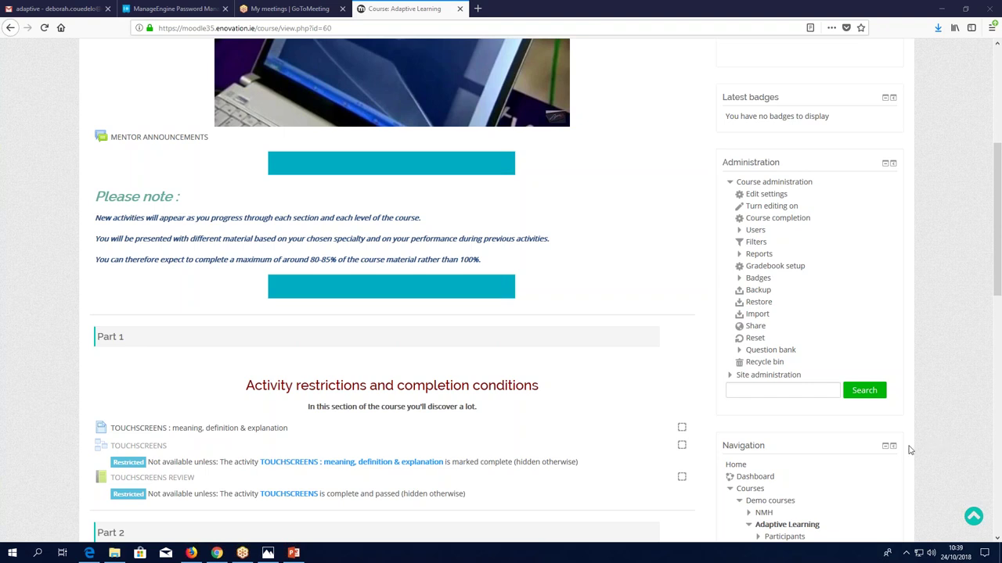
Switch to the company presentation in PowerPoint and show slide 2 with the presenter's contact details.
{"action": "left_click", "coordinate": [288, 555]}
{"action": "left_click", "coordinate": [48, 188]}
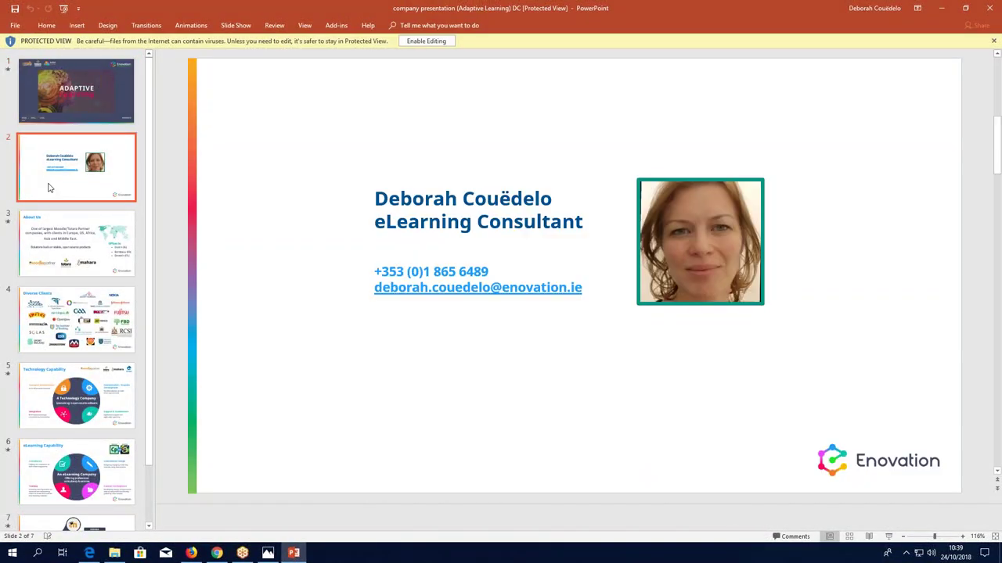